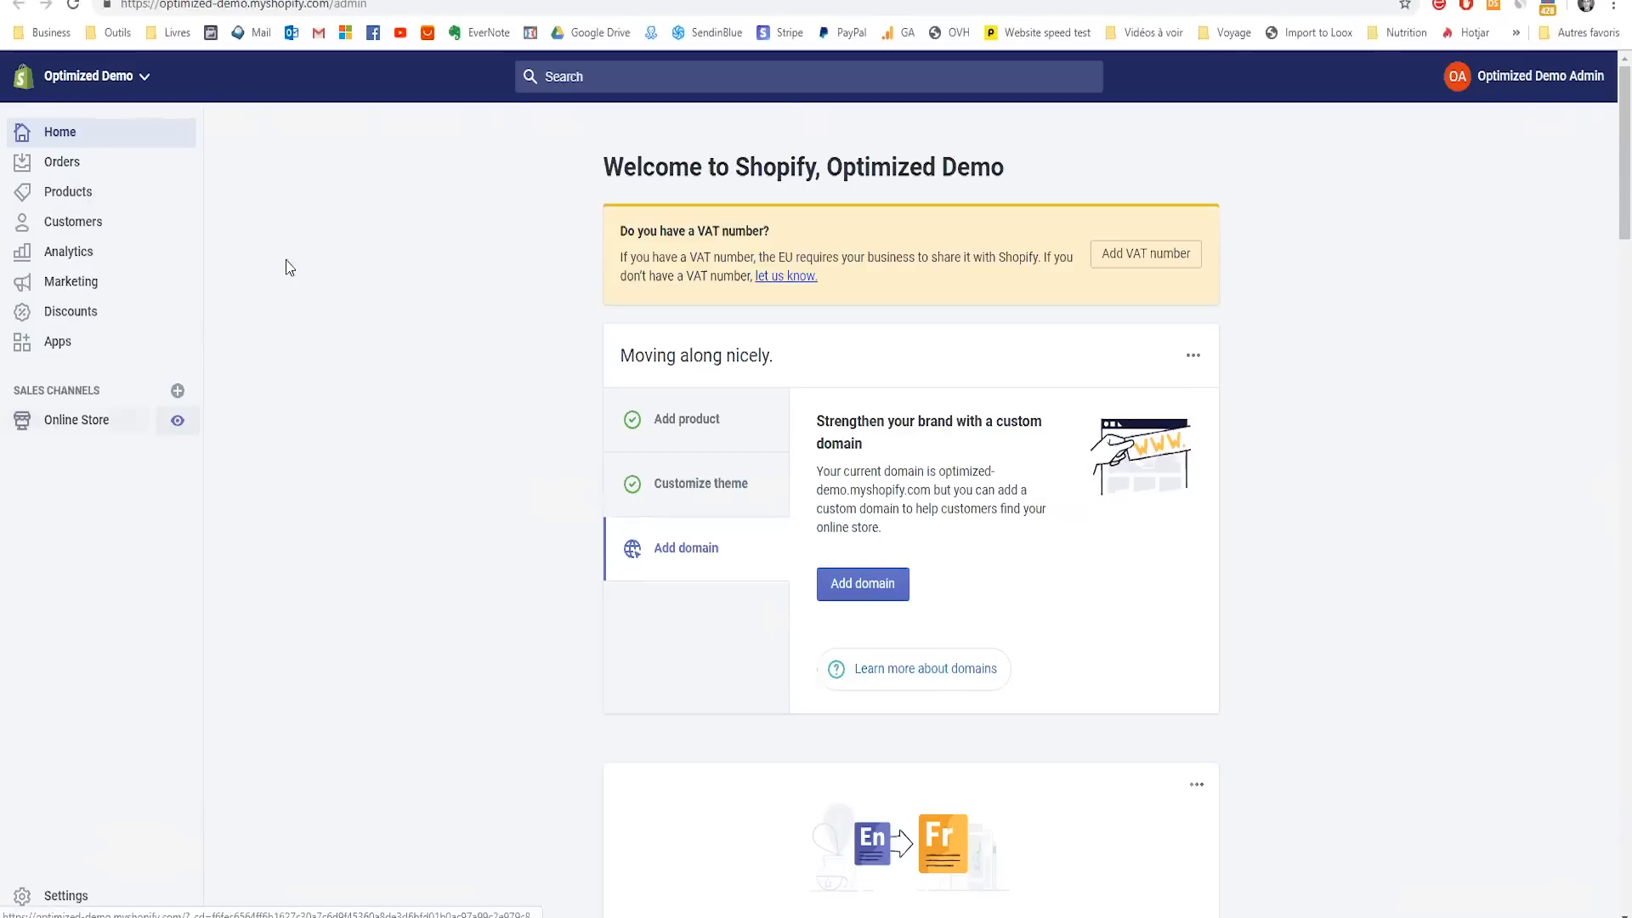
# - Search the Shopify App Store for "dsers" and open the DSers-AliExpress bulk order listing
pyautogui.click(95, 347)
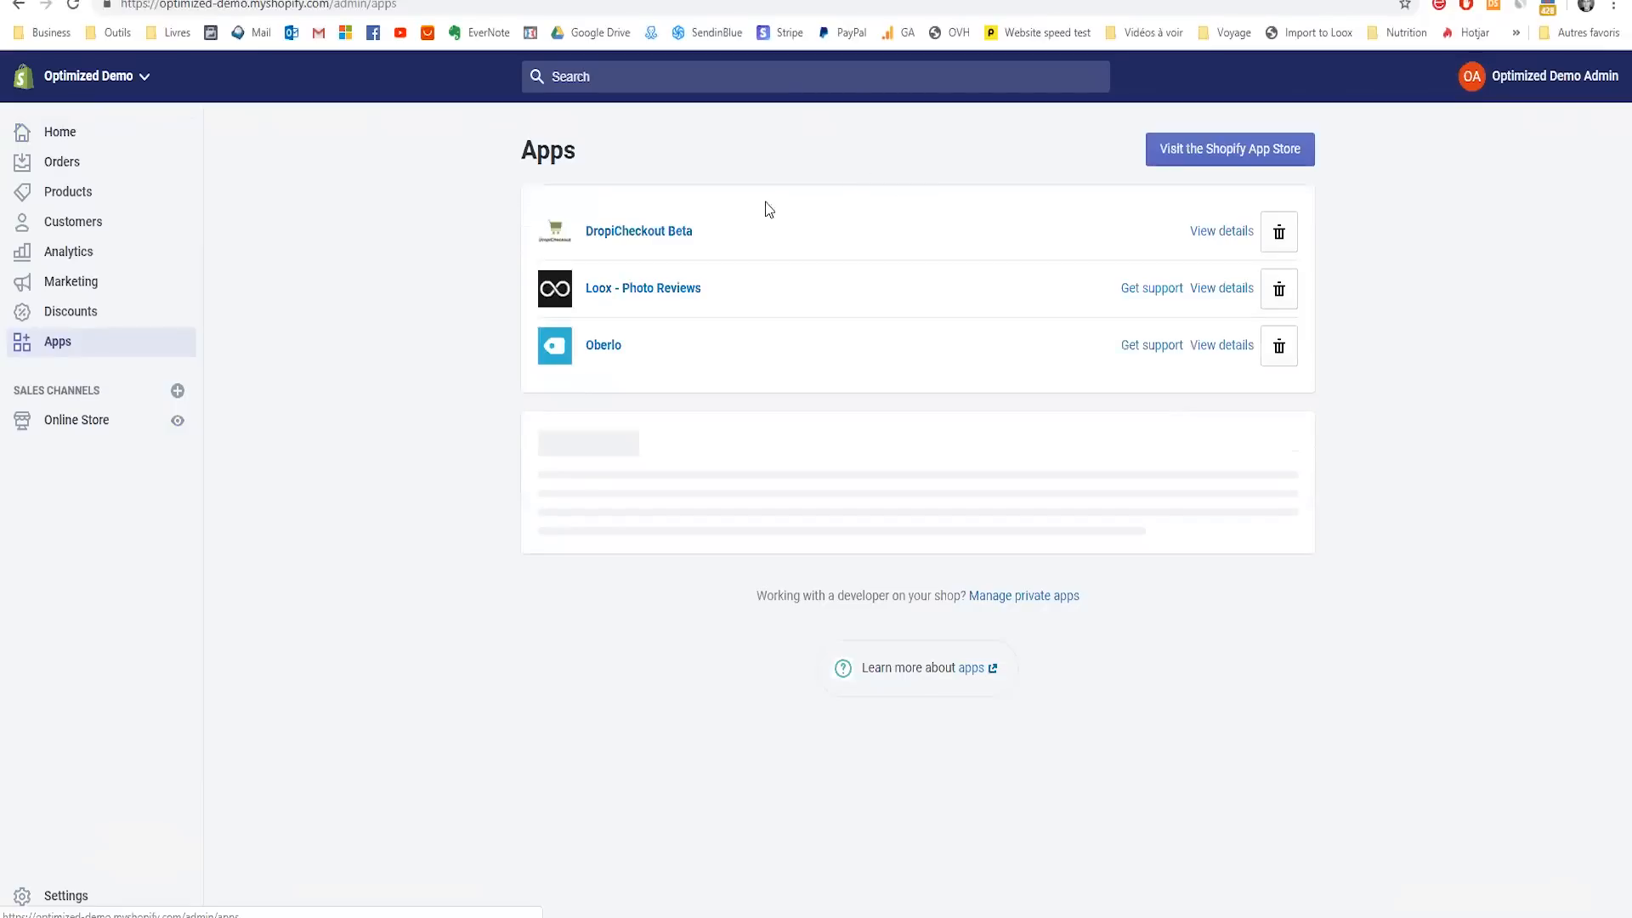
pyautogui.click(1224, 152)
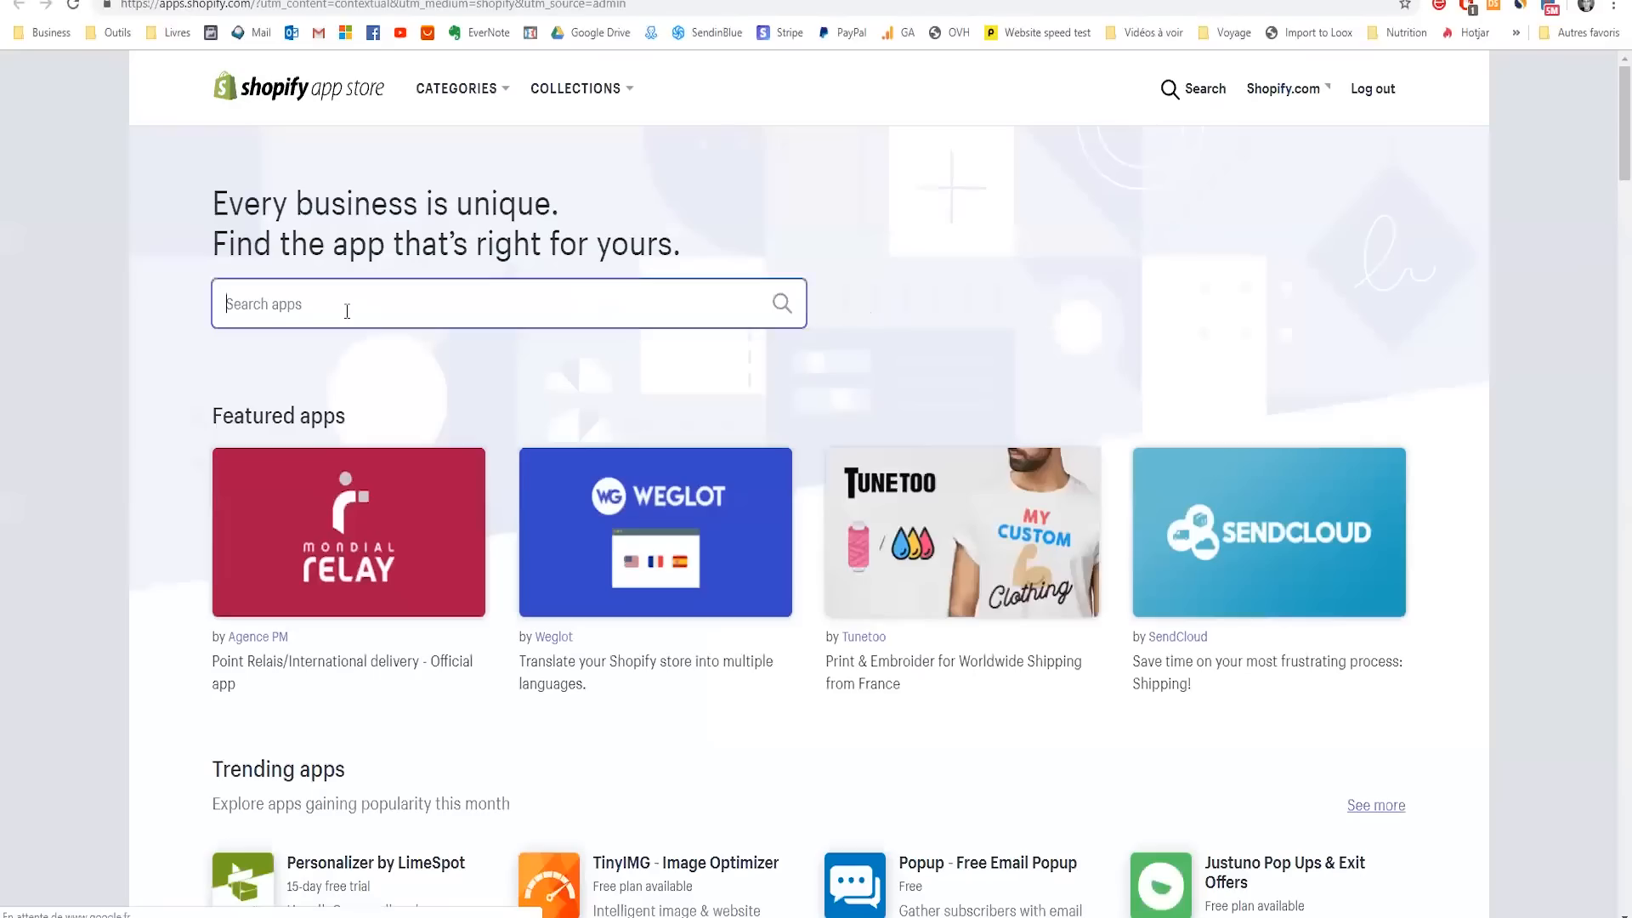
pyautogui.write('dsers')
pyautogui.press('Return')
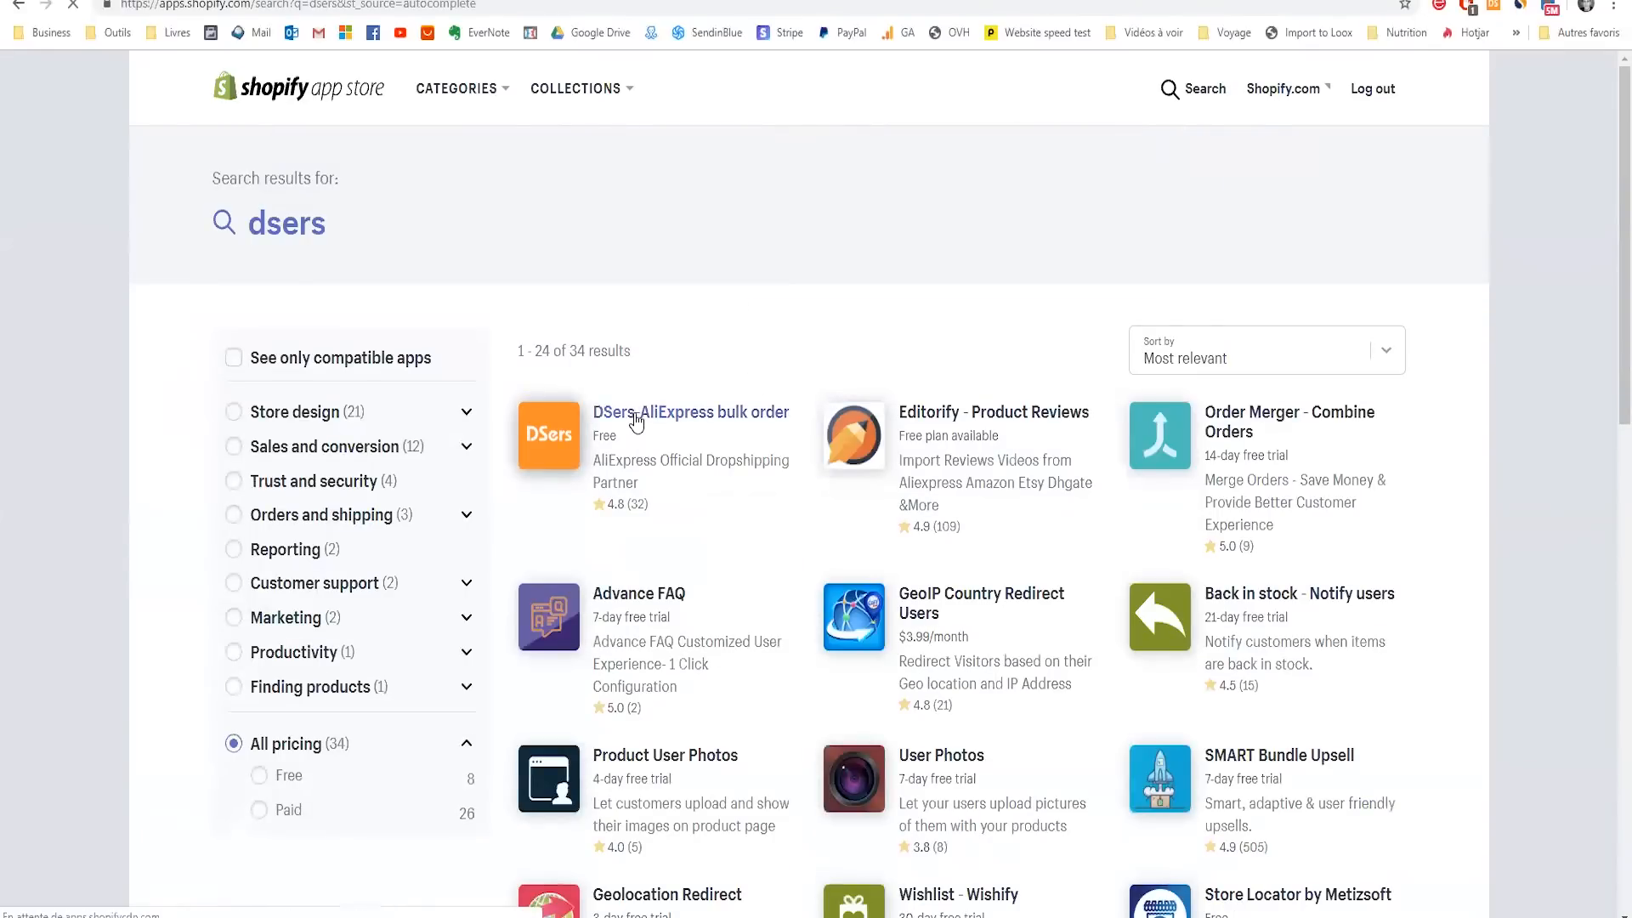
pyautogui.click(660, 430)
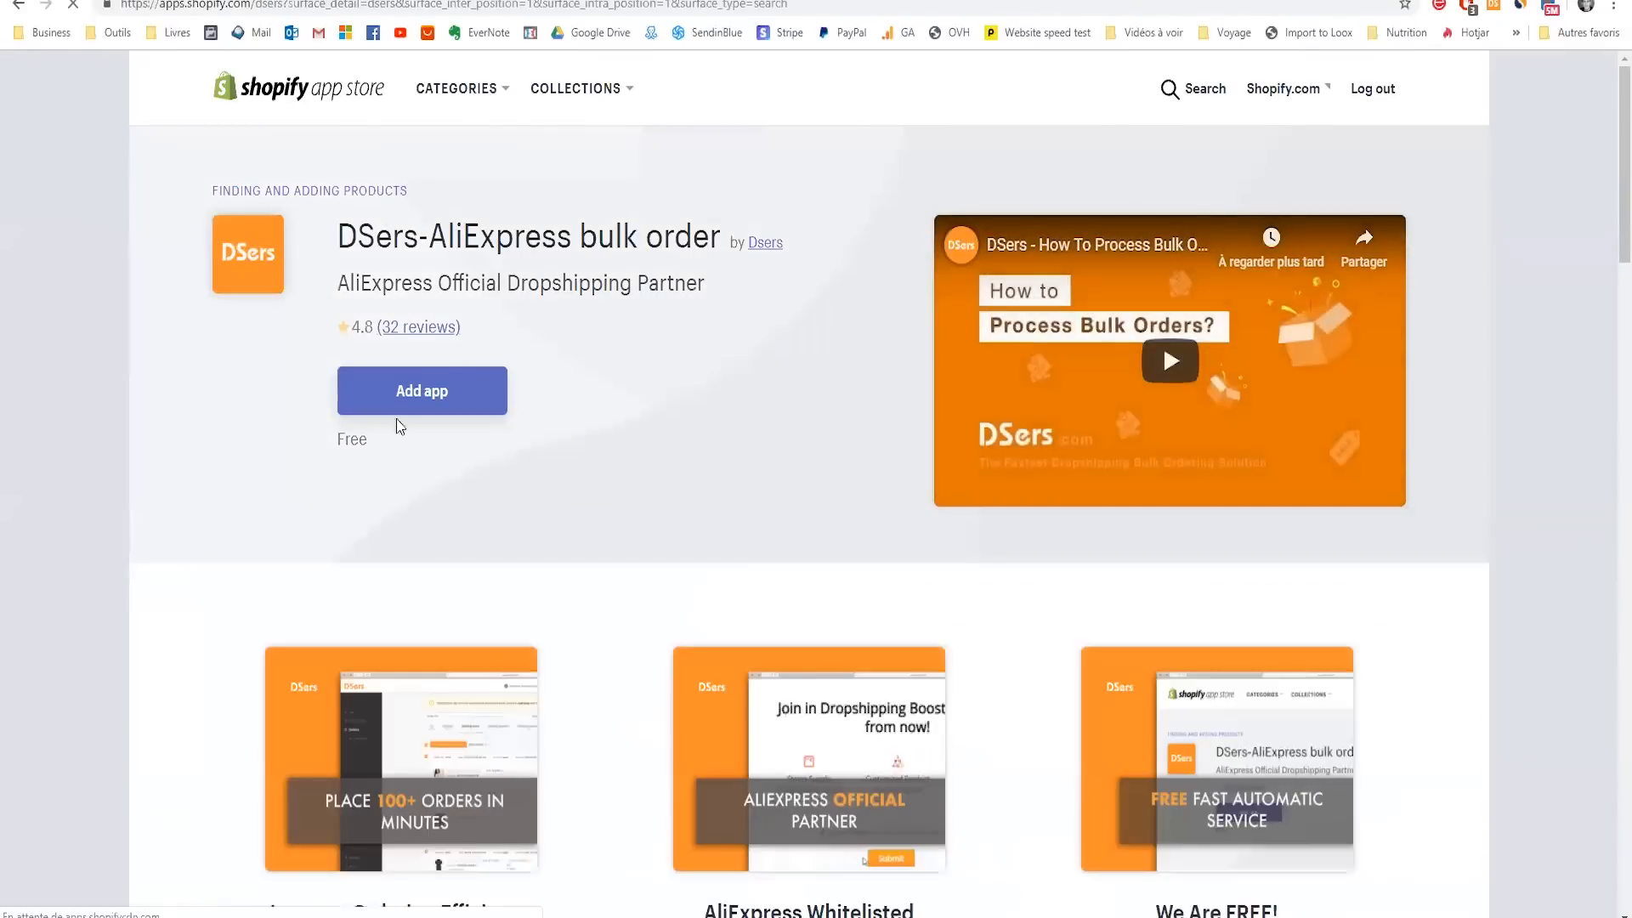
# - Install the DSers-AliExpress bulk order app in the Optimized Demo store and dismiss the chat and notification pop-ups
pyautogui.click(419, 397)
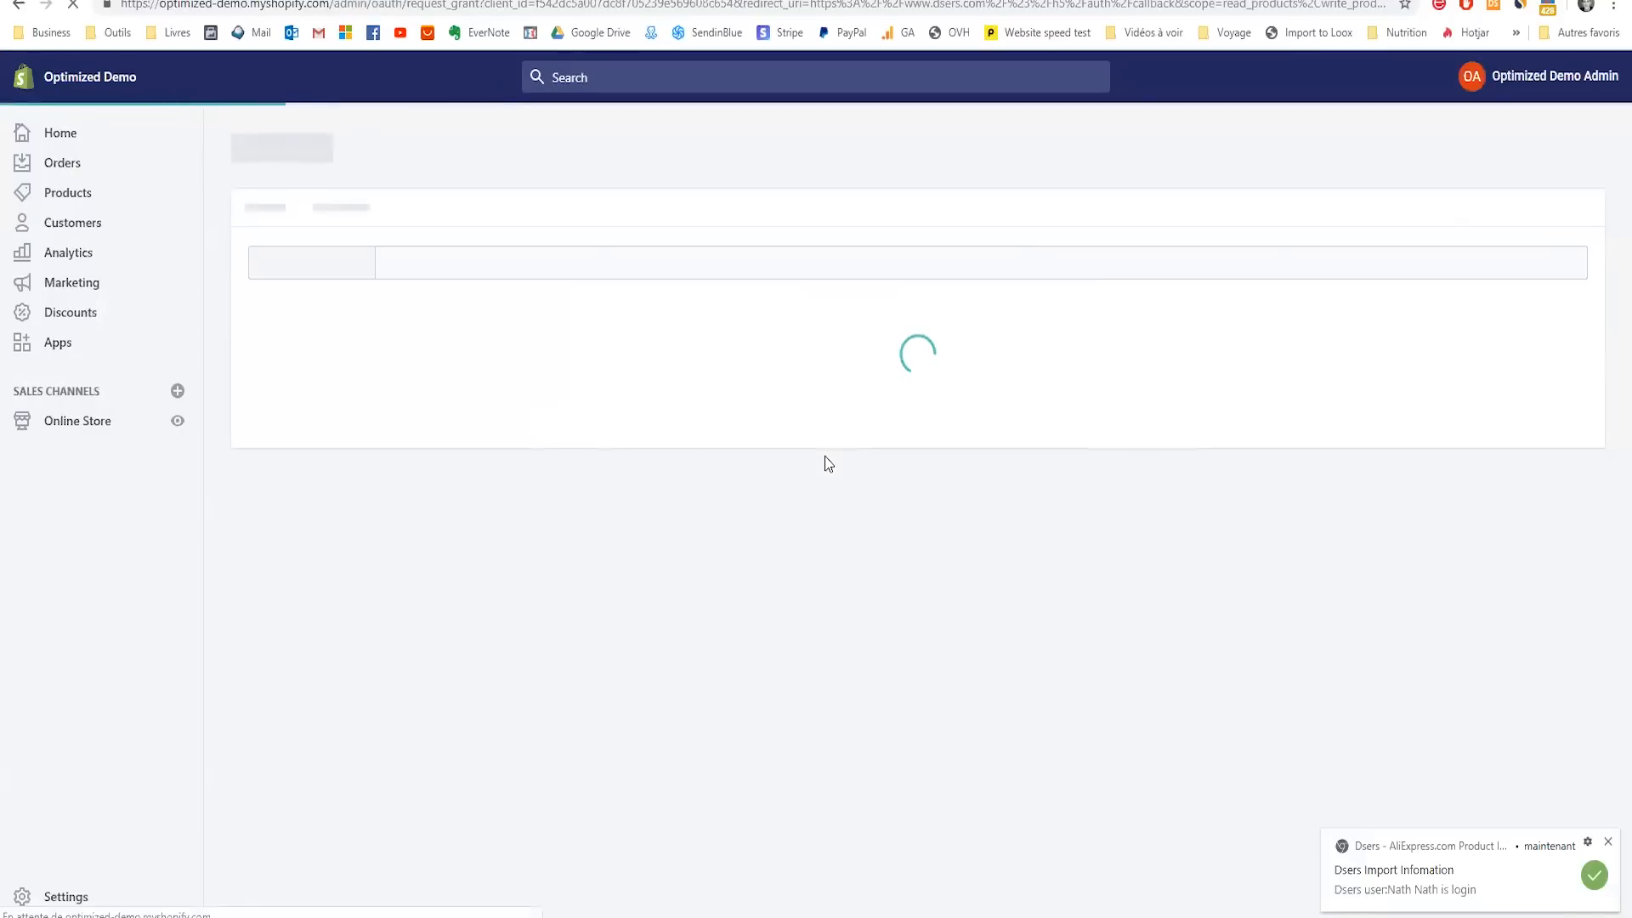
pyautogui.click(1129, 658)
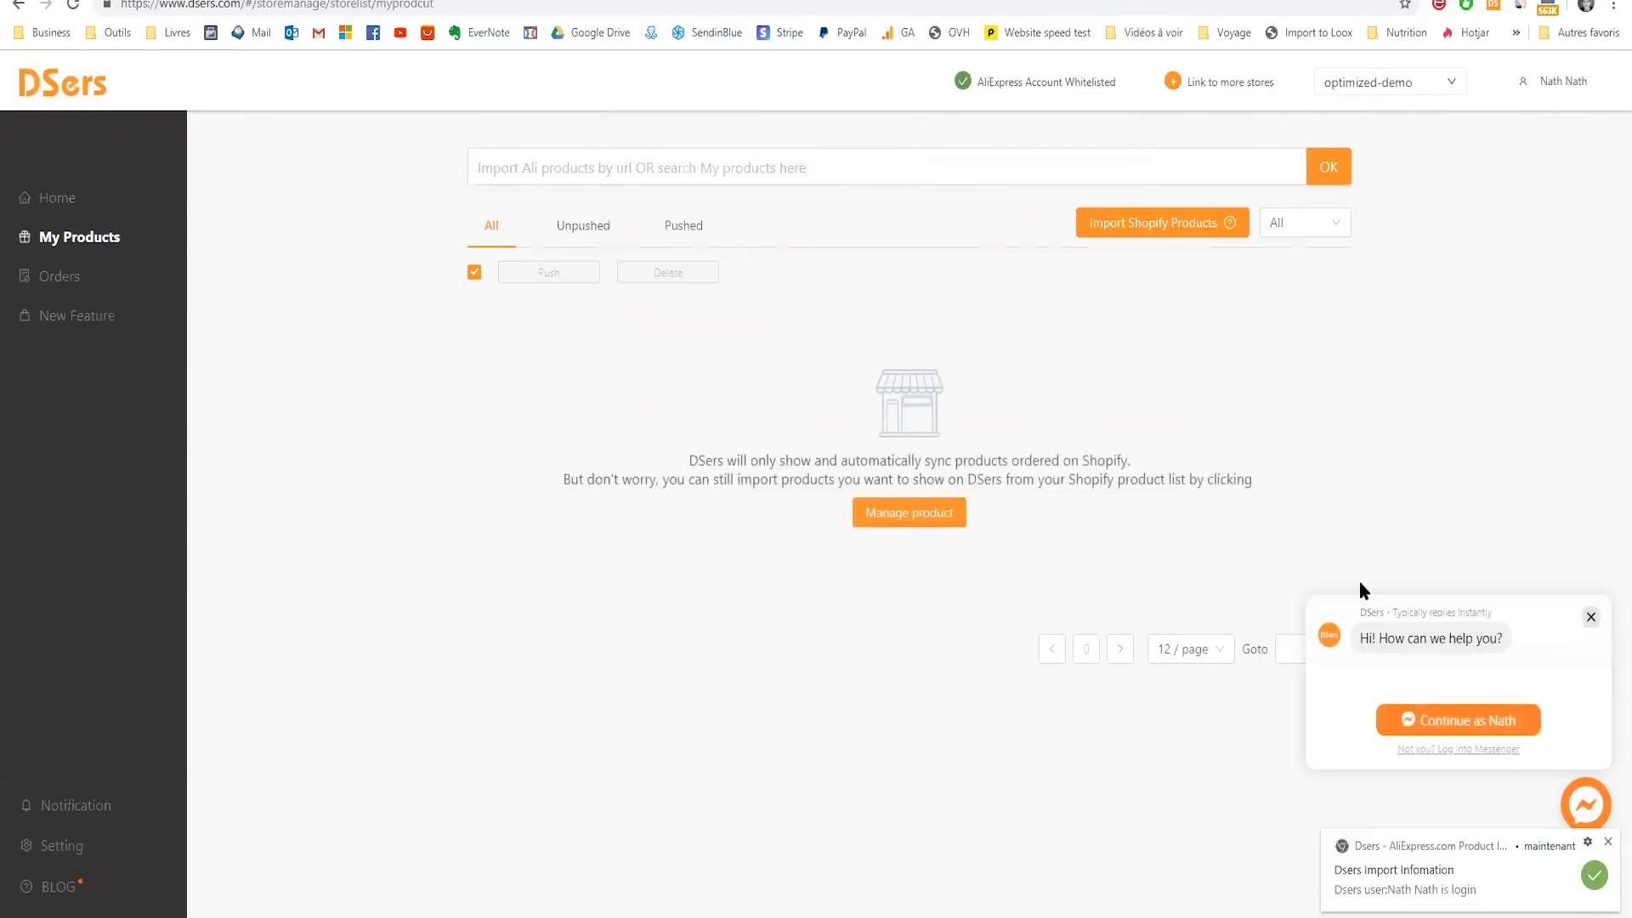
pyautogui.click(1591, 617)
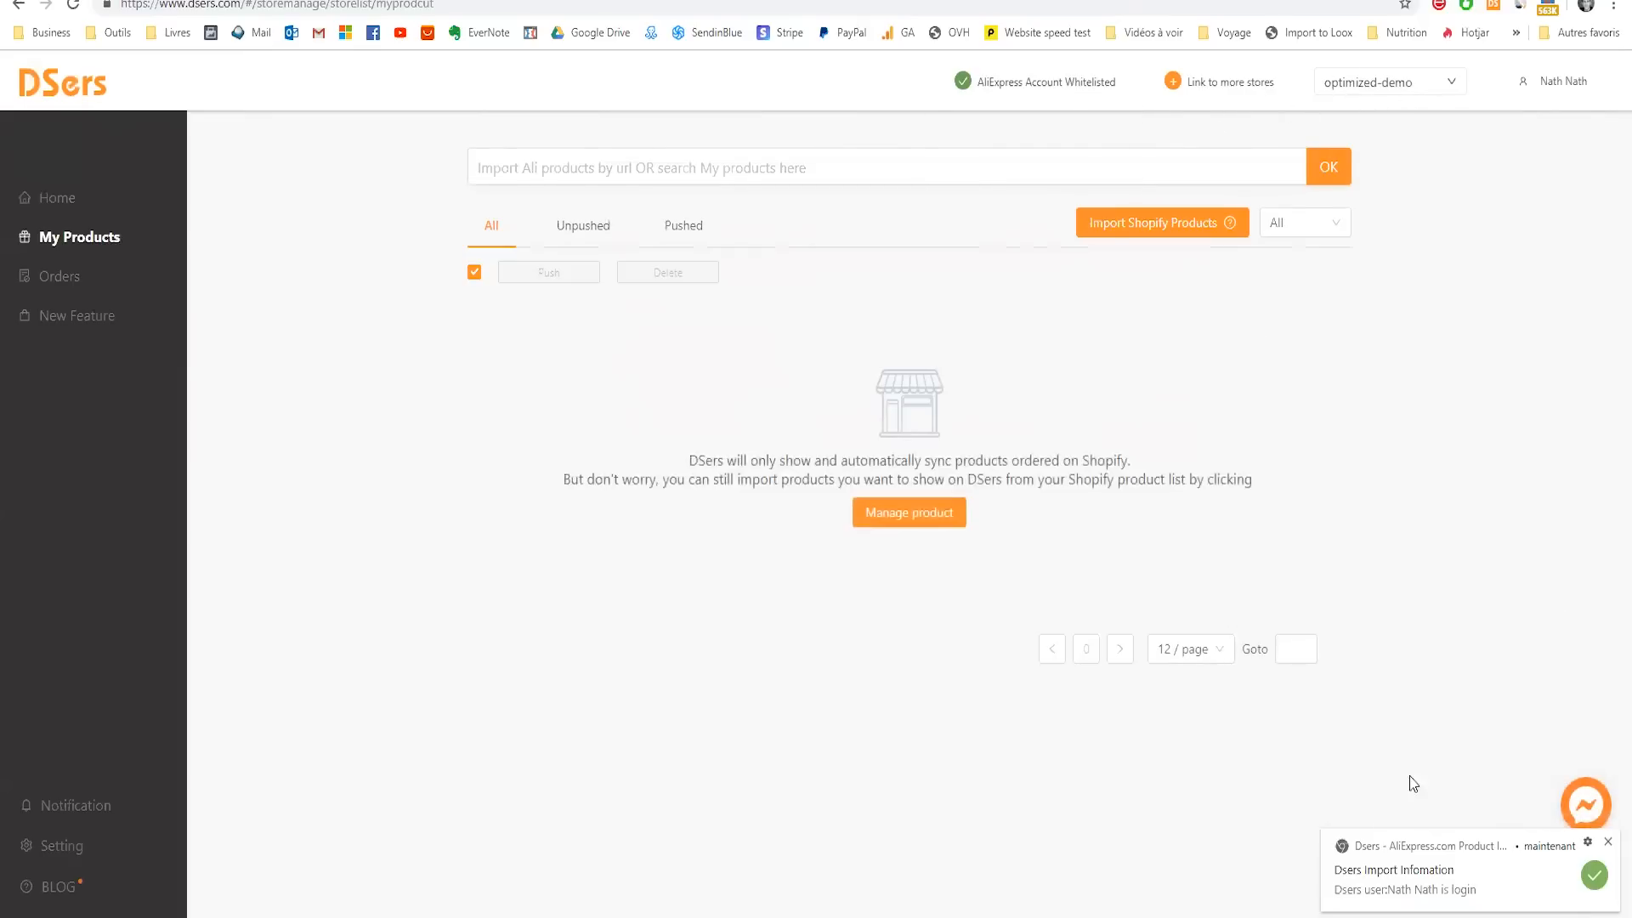
pyautogui.click(1607, 846)
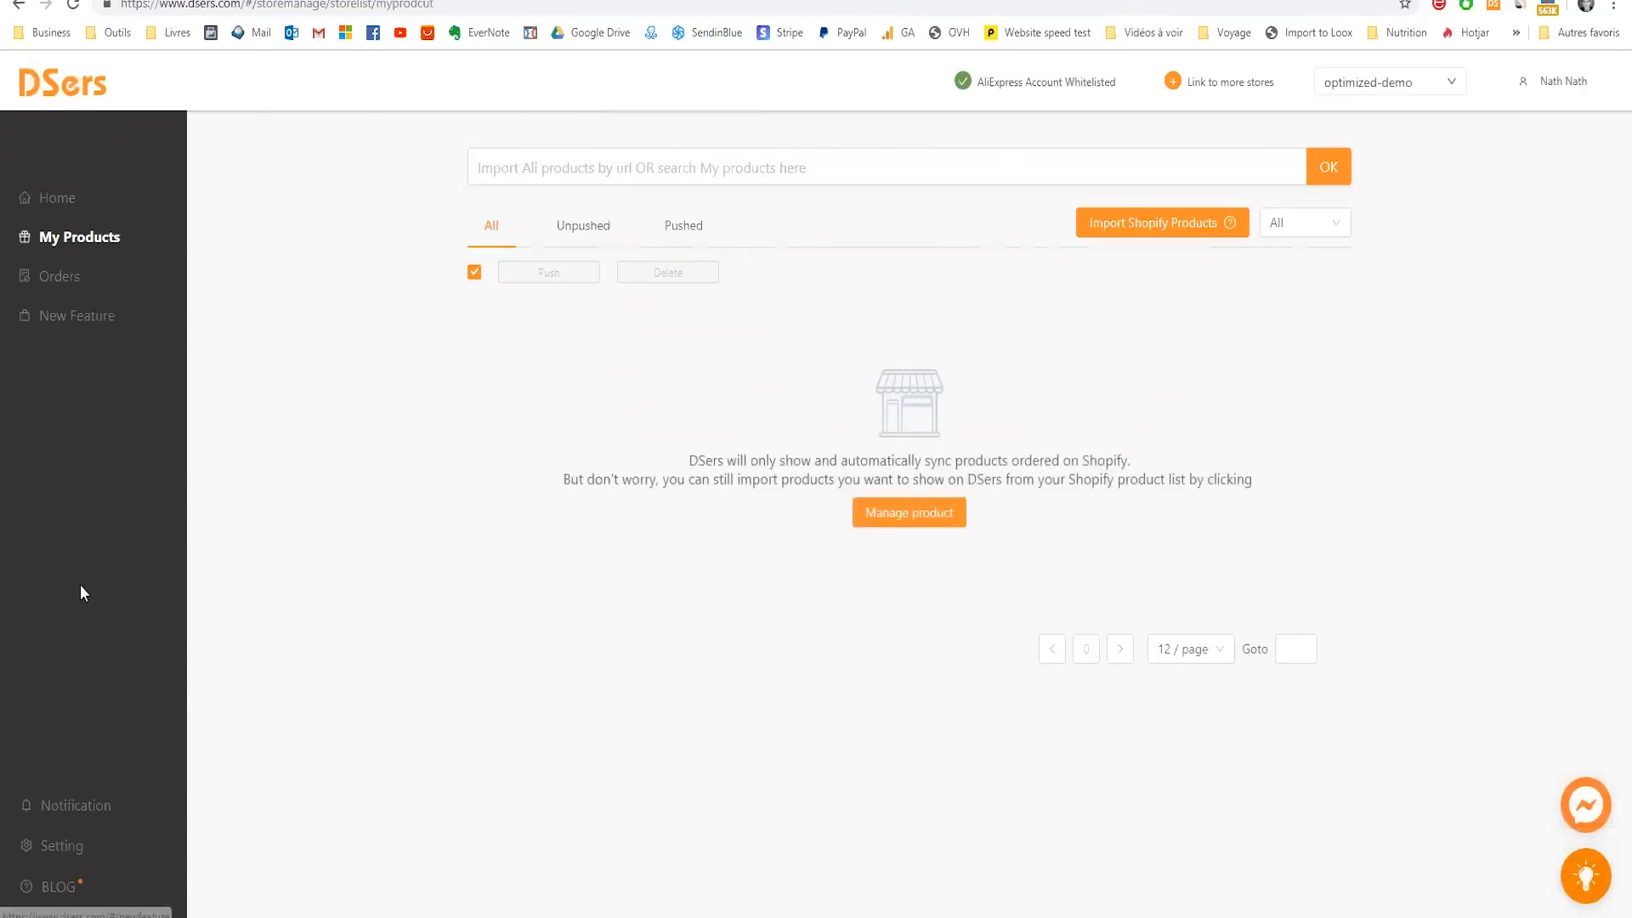
# - Review the setup checklist on the DSers home page, covering the AliExpress account, whitelist and shipping sections
pyautogui.click(107, 203)
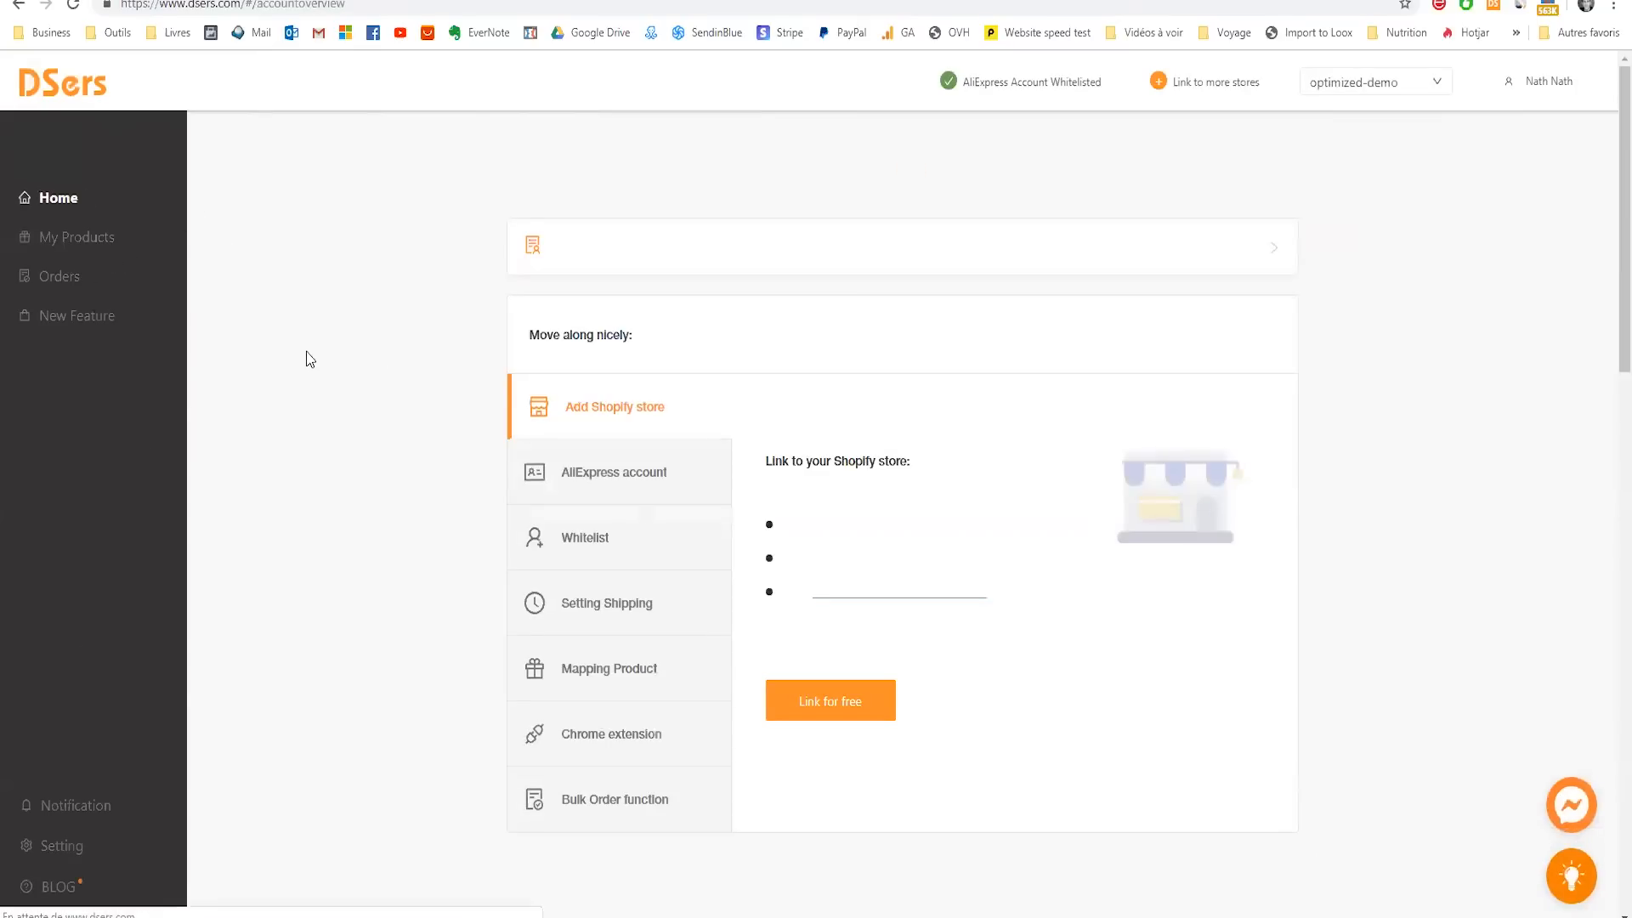
pyautogui.scroll(-2, 595, 463)
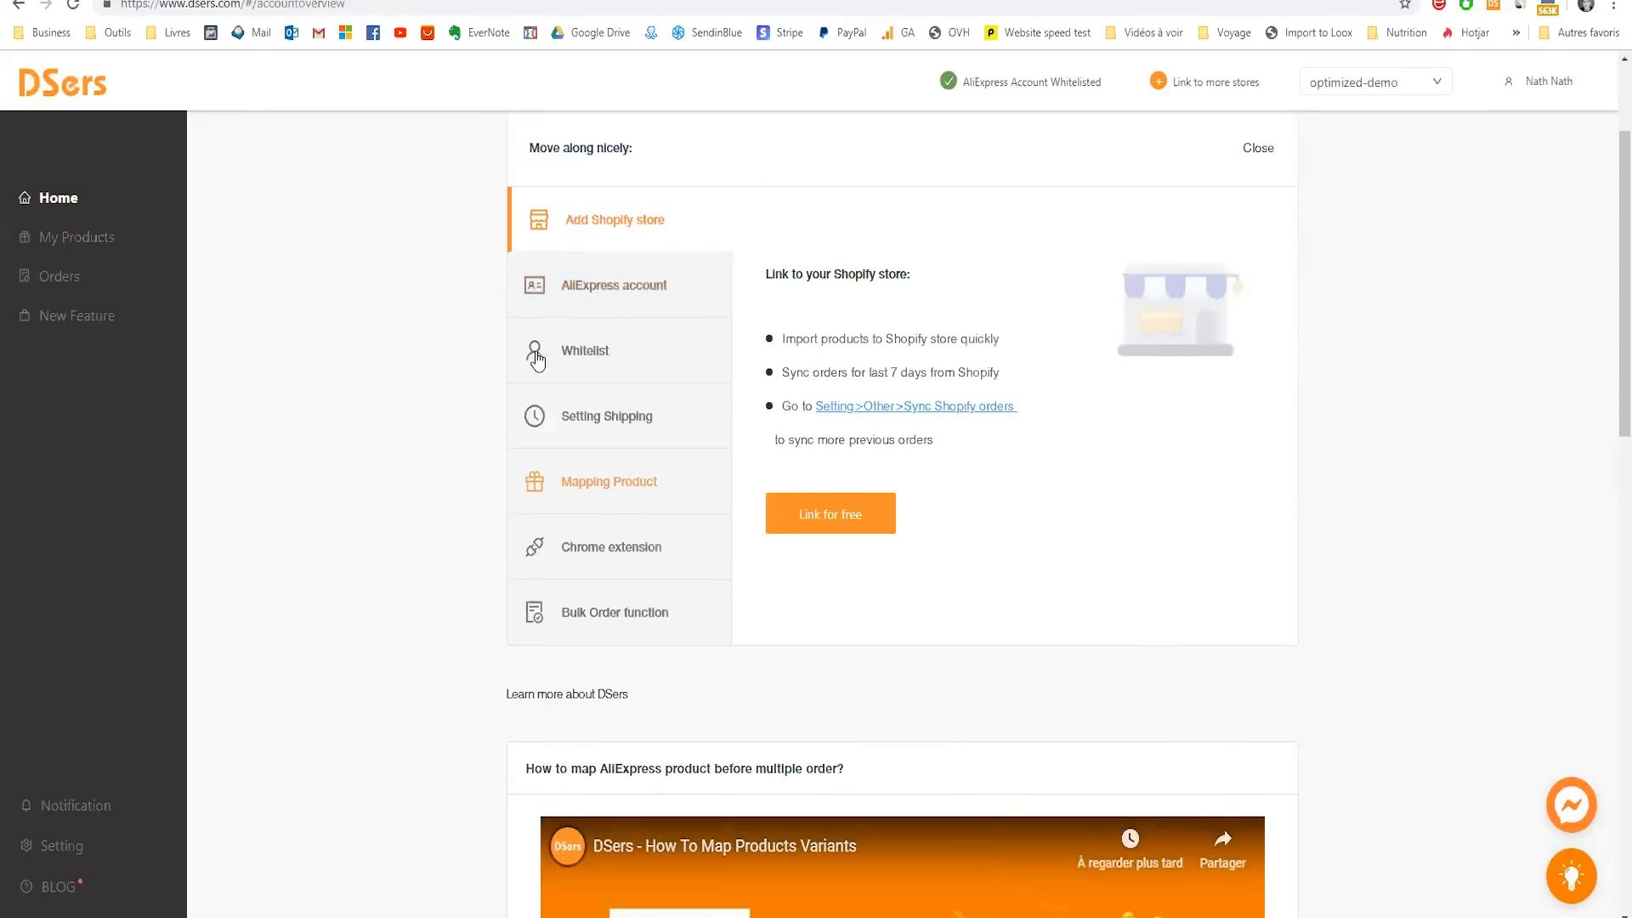
pyautogui.scroll(1, 633, 326)
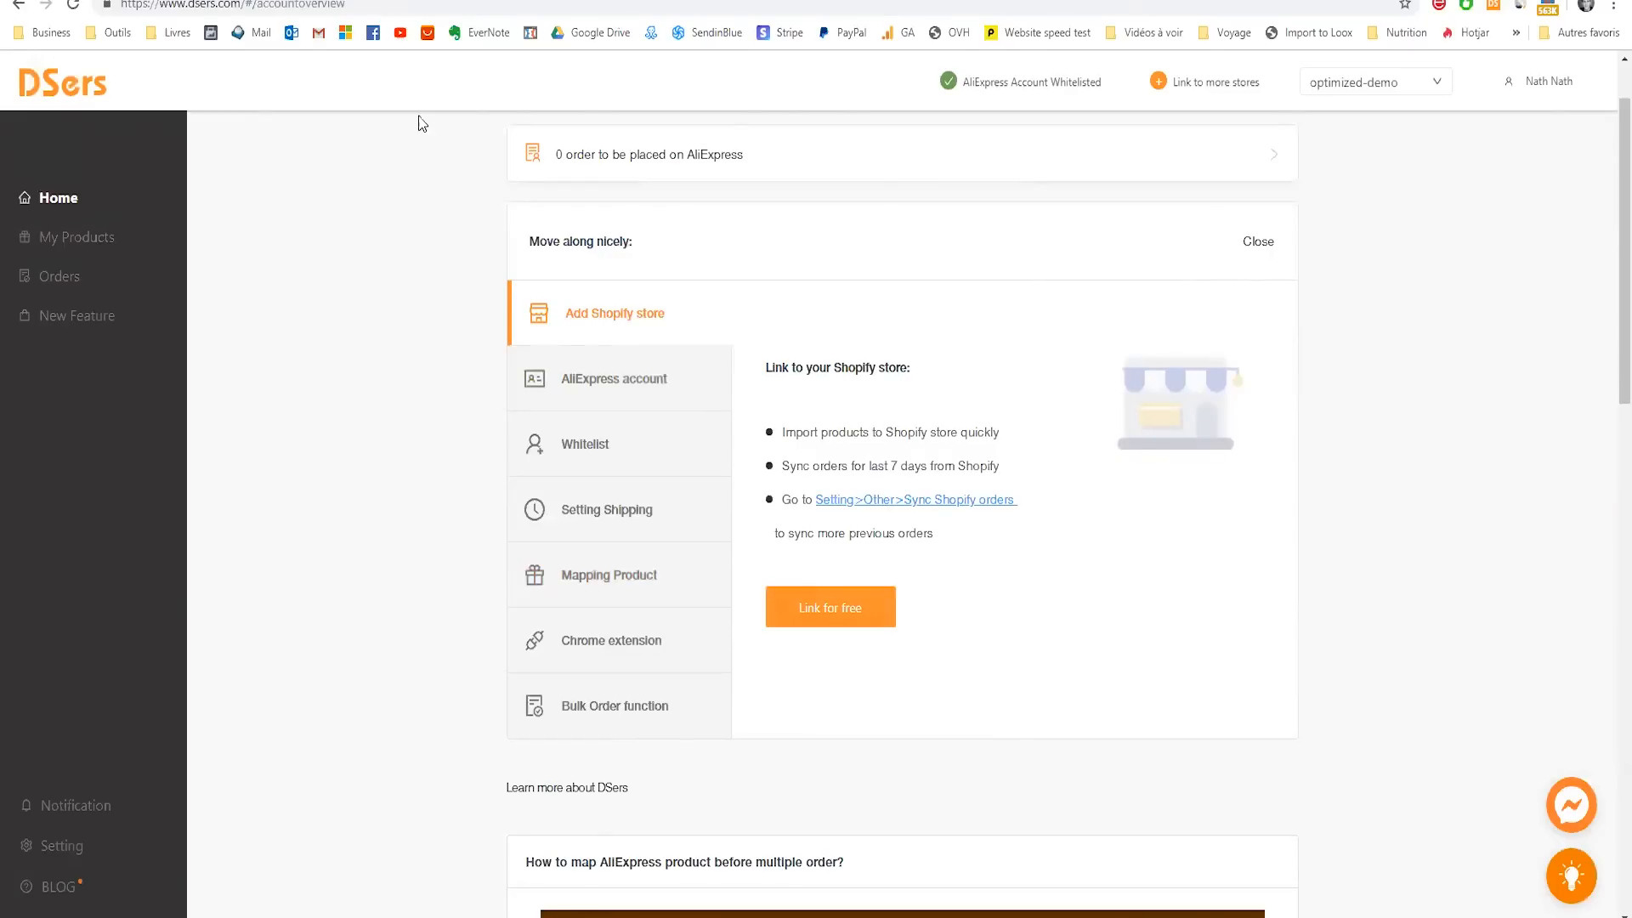
pyautogui.hotkey('ctrl', 'Tab')
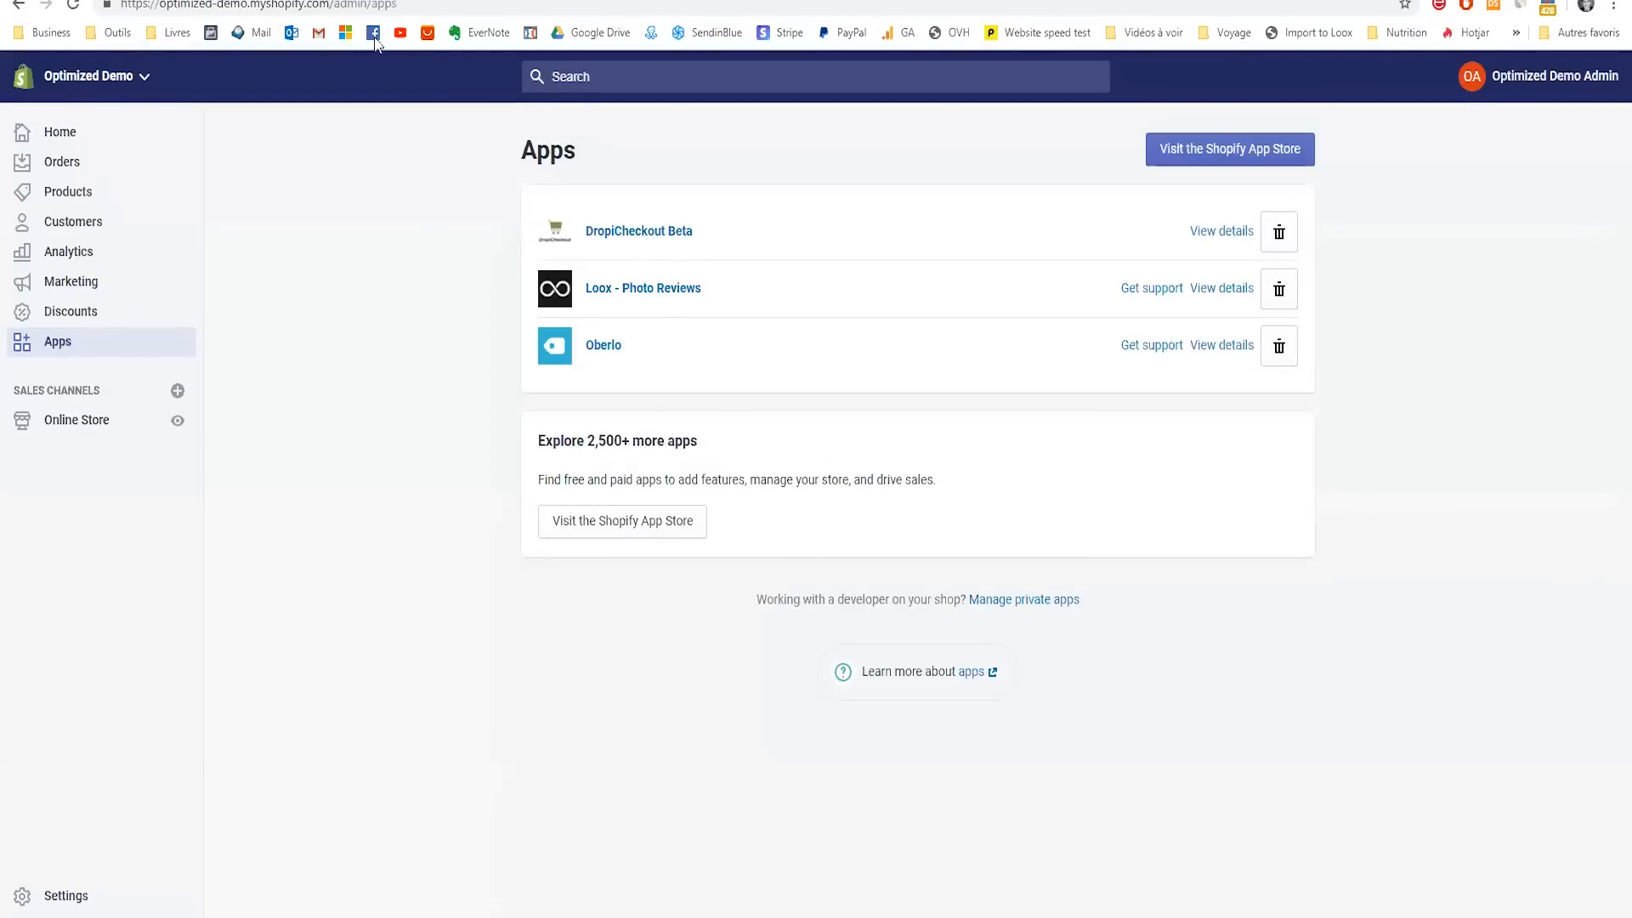
pyautogui.hotkey('ctrl', 'shift', 'Tab')
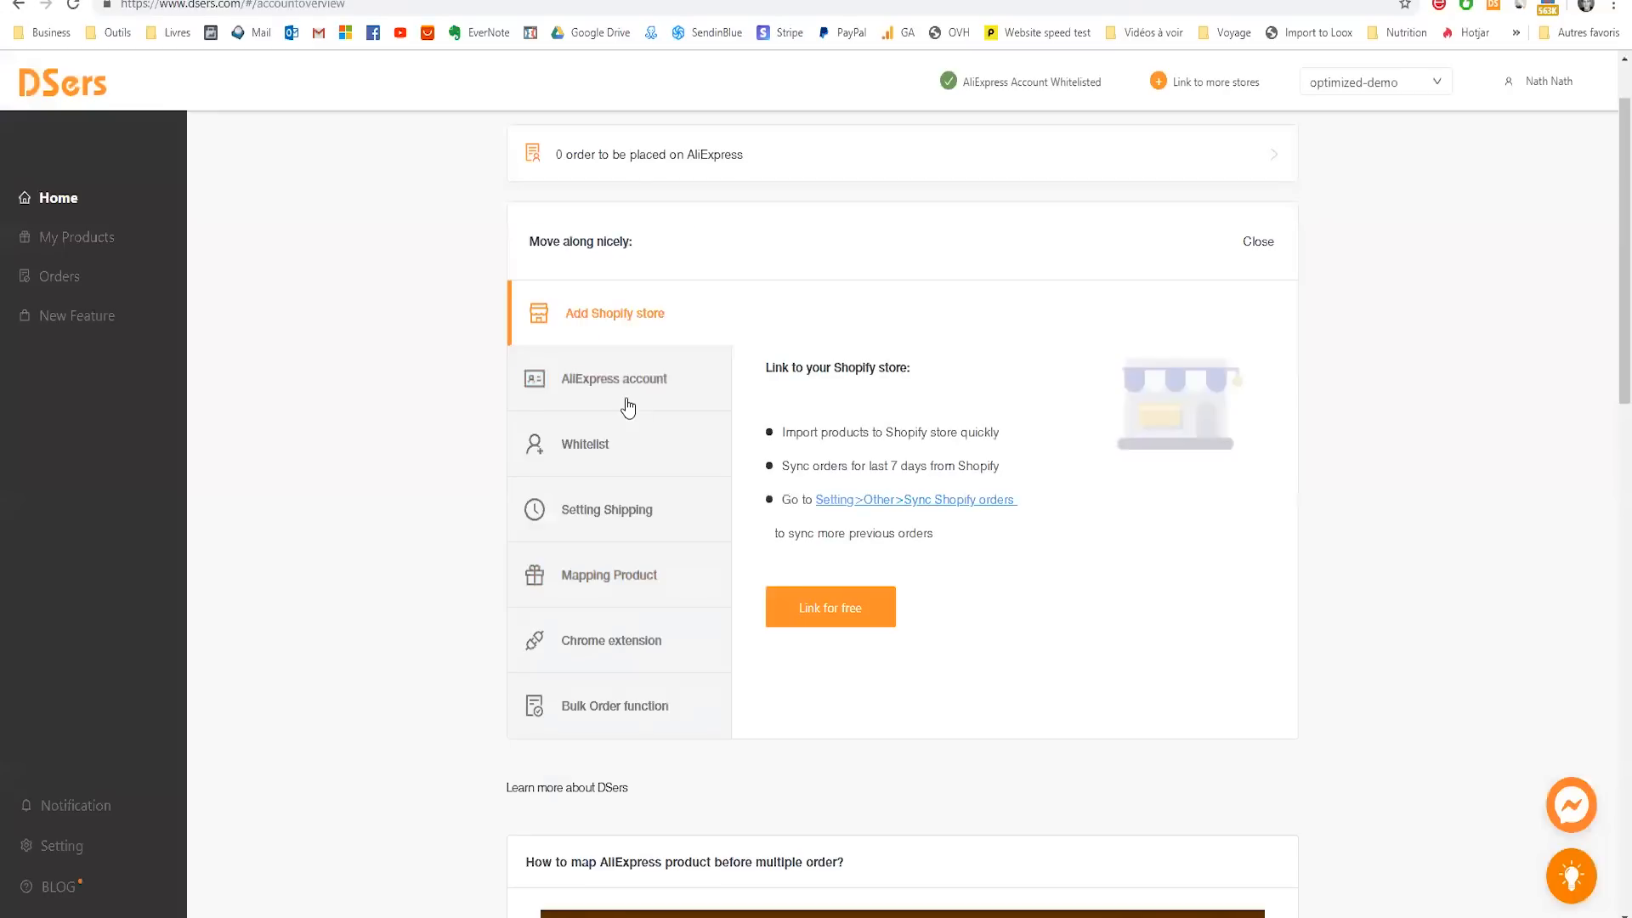
pyautogui.click(595, 388)
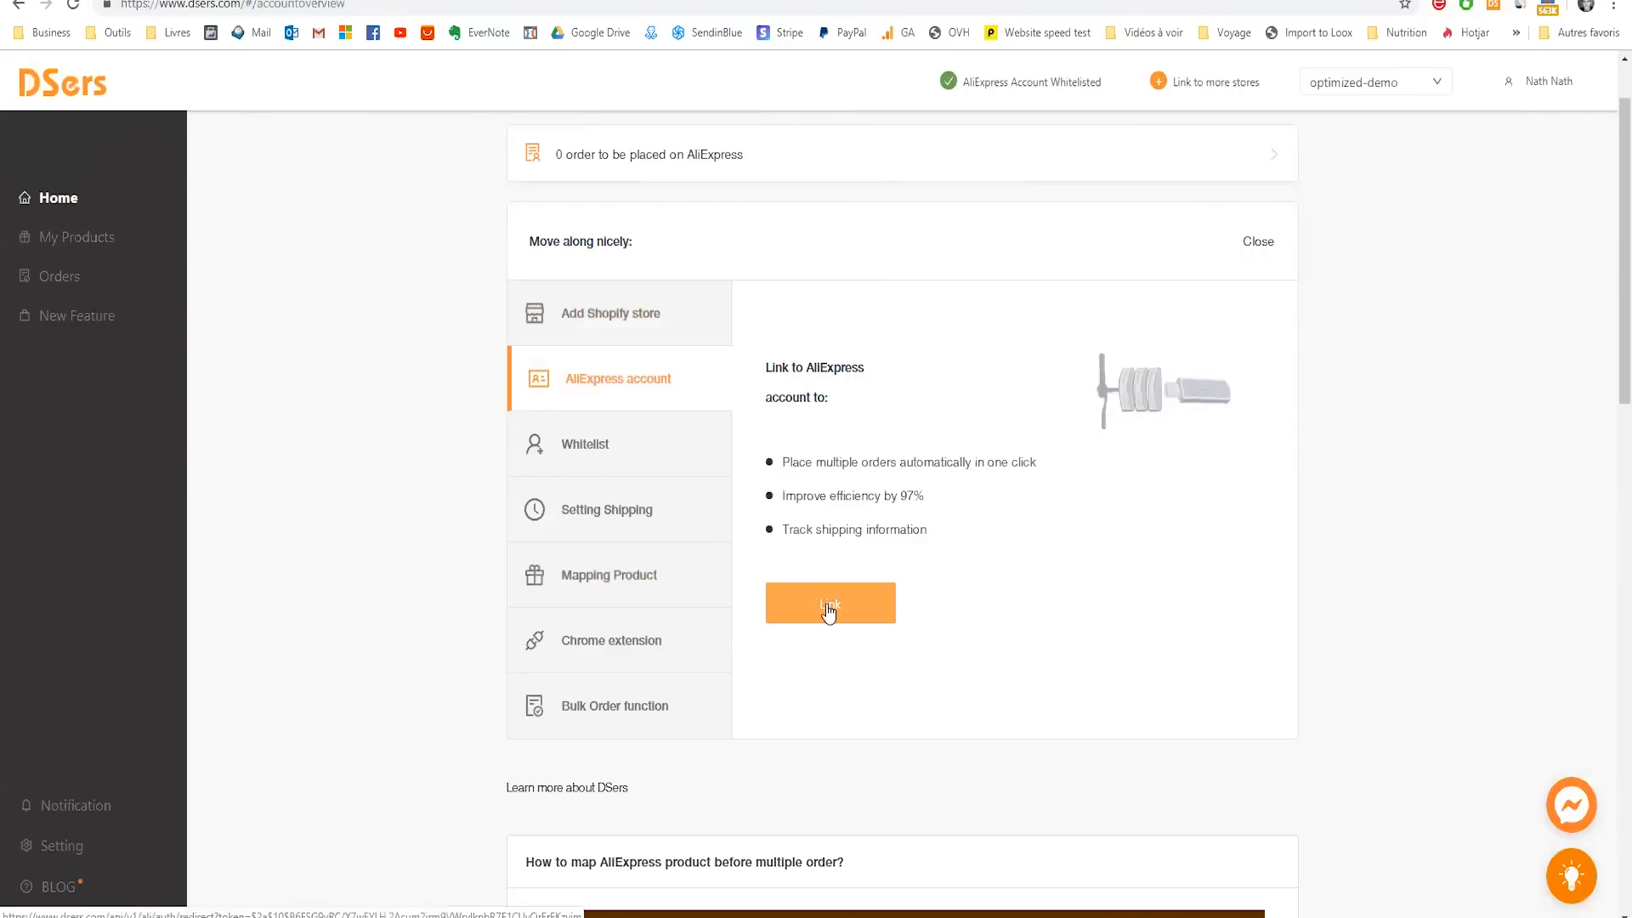
pyautogui.click(583, 443)
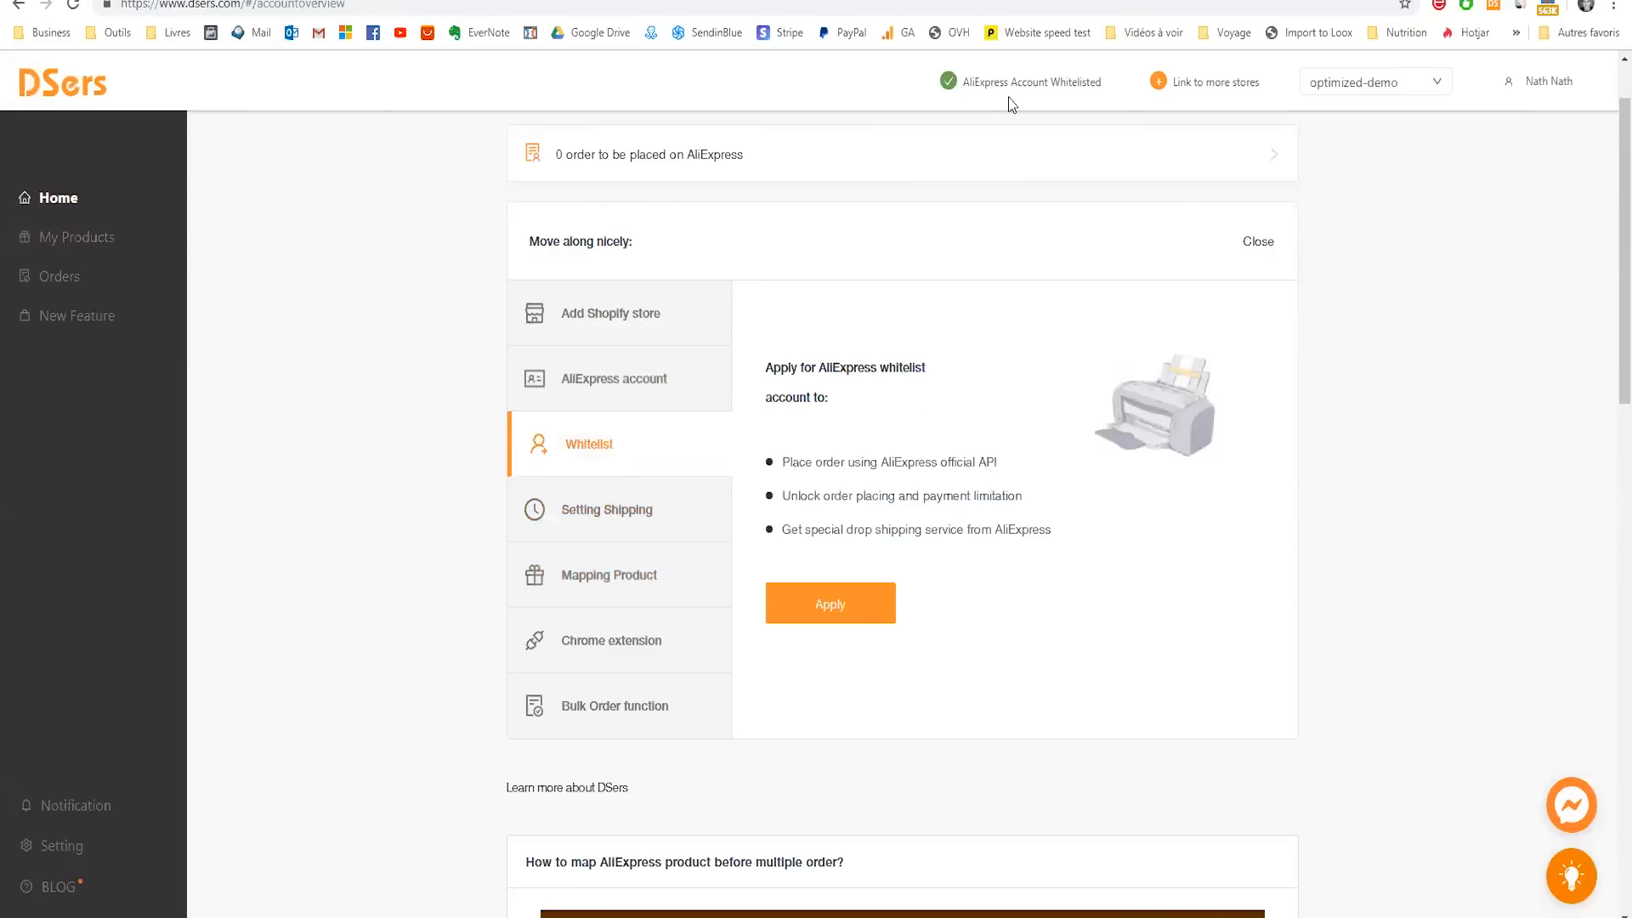
pyautogui.moveTo(950, 90)
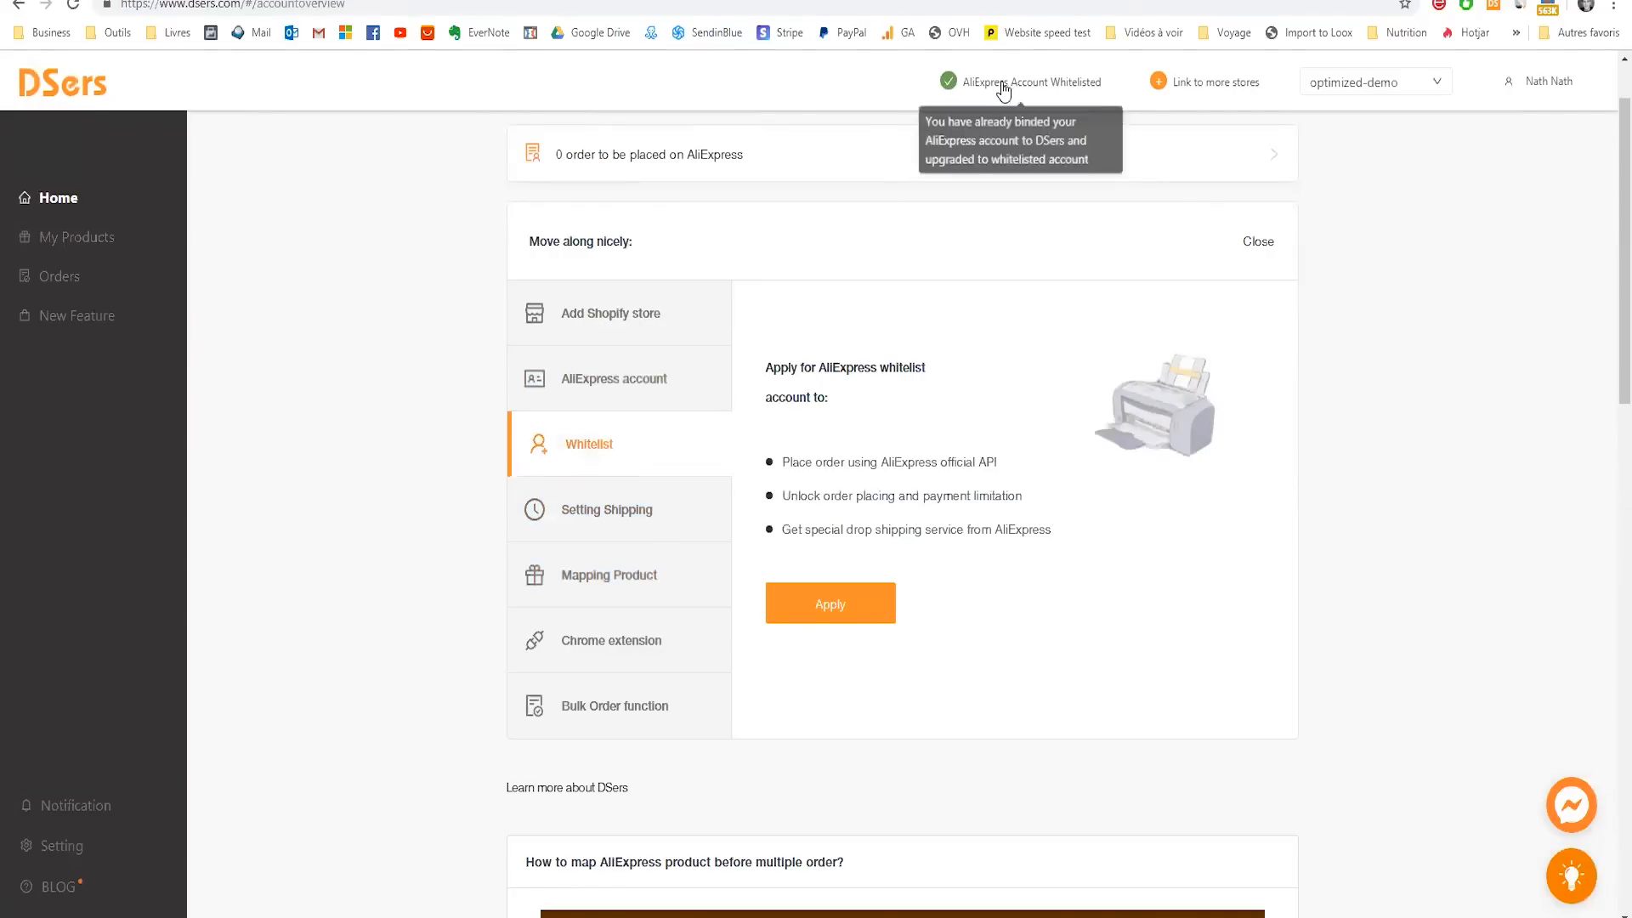
pyautogui.click(590, 523)
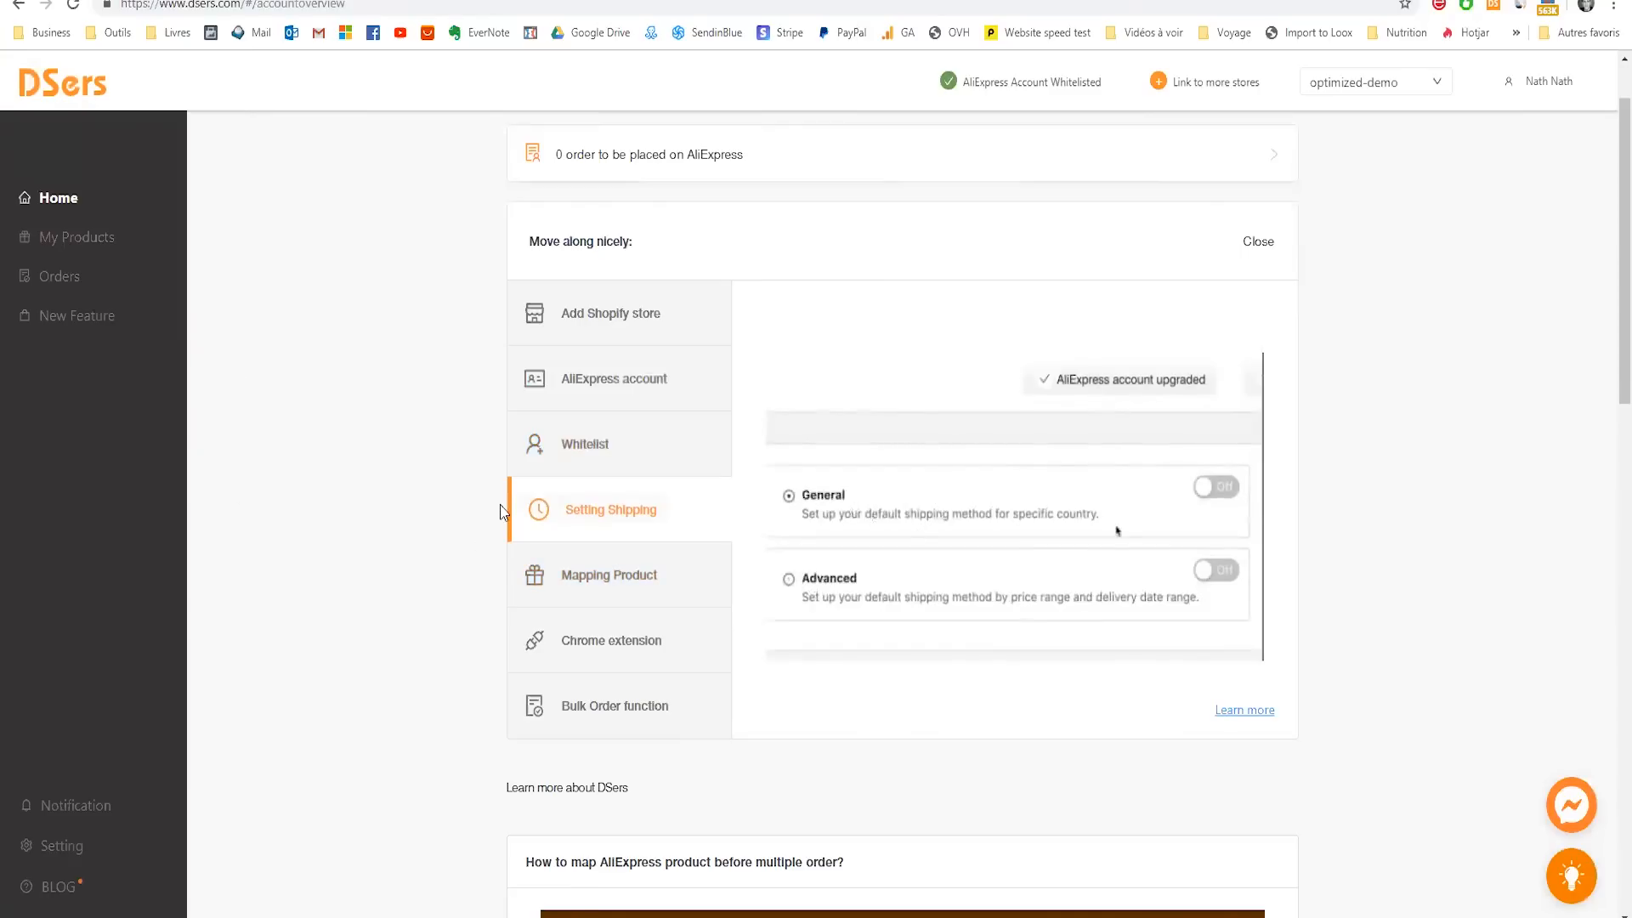
# - Review the DSers shipping, notification and other settings, including the seller message and Shopify order sync options
pyautogui.click(62, 847)
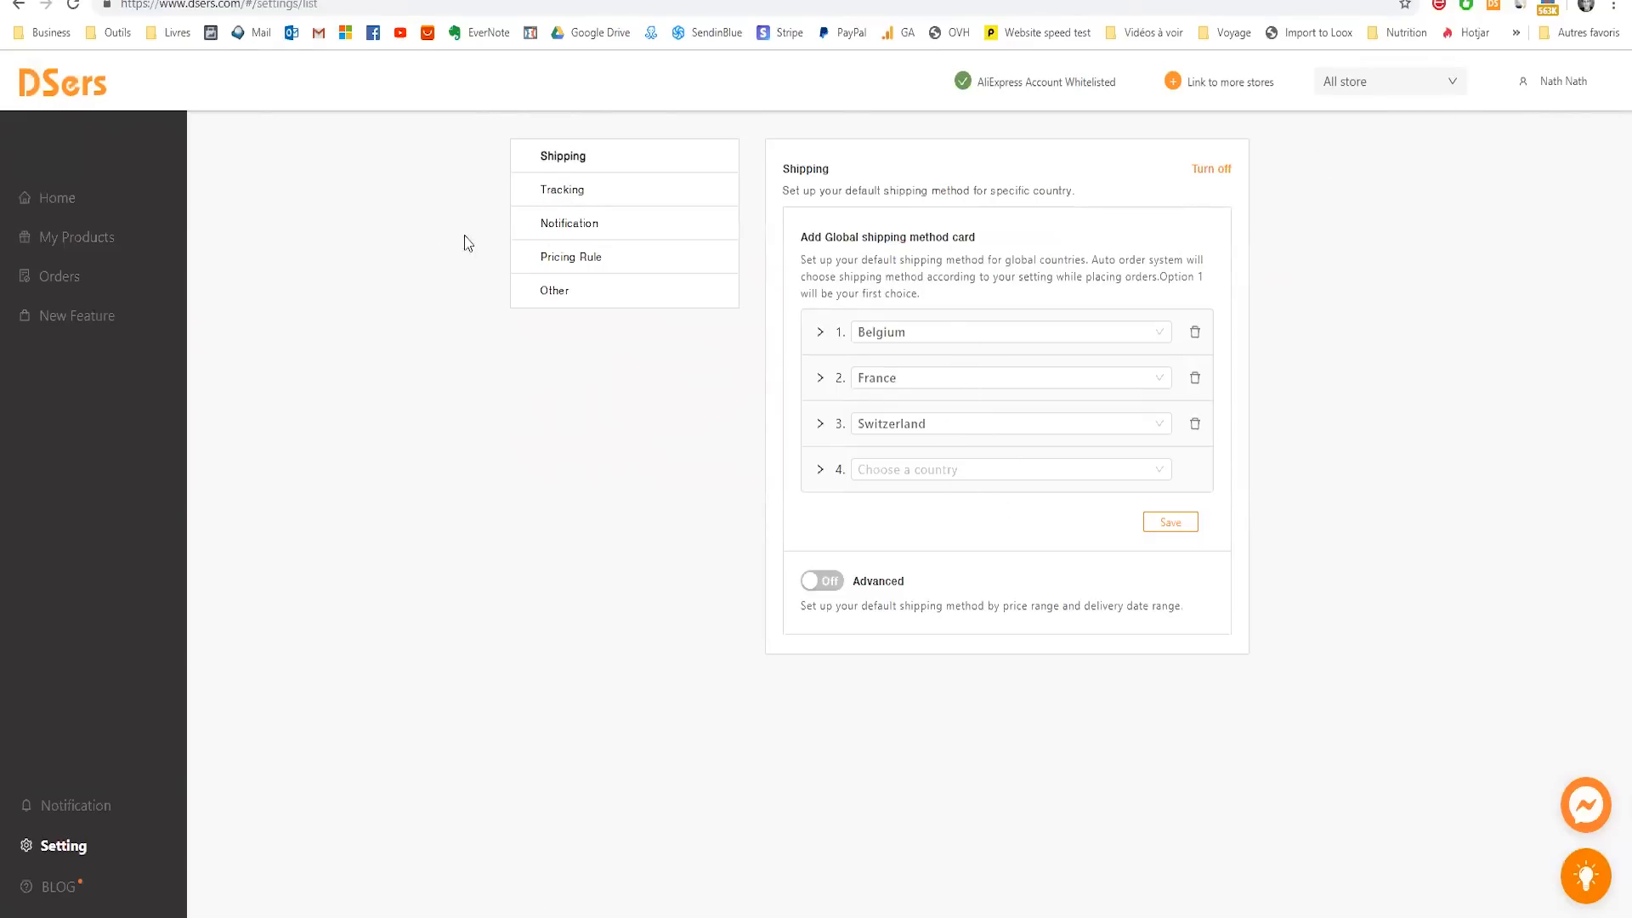
pyautogui.click(546, 225)
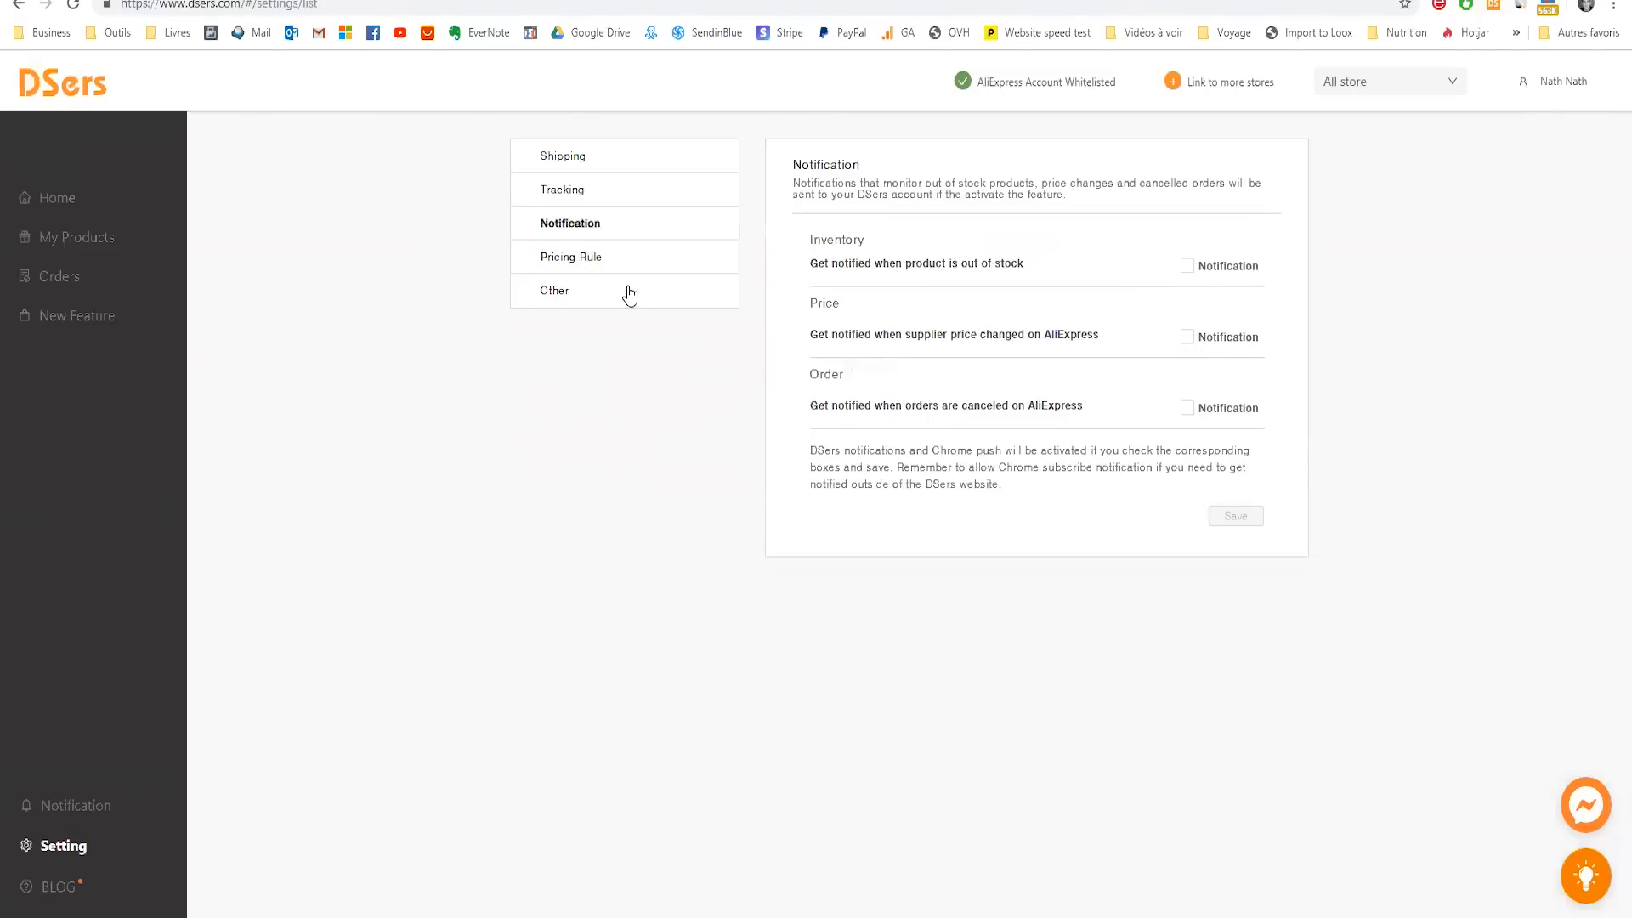
pyautogui.click(550, 298)
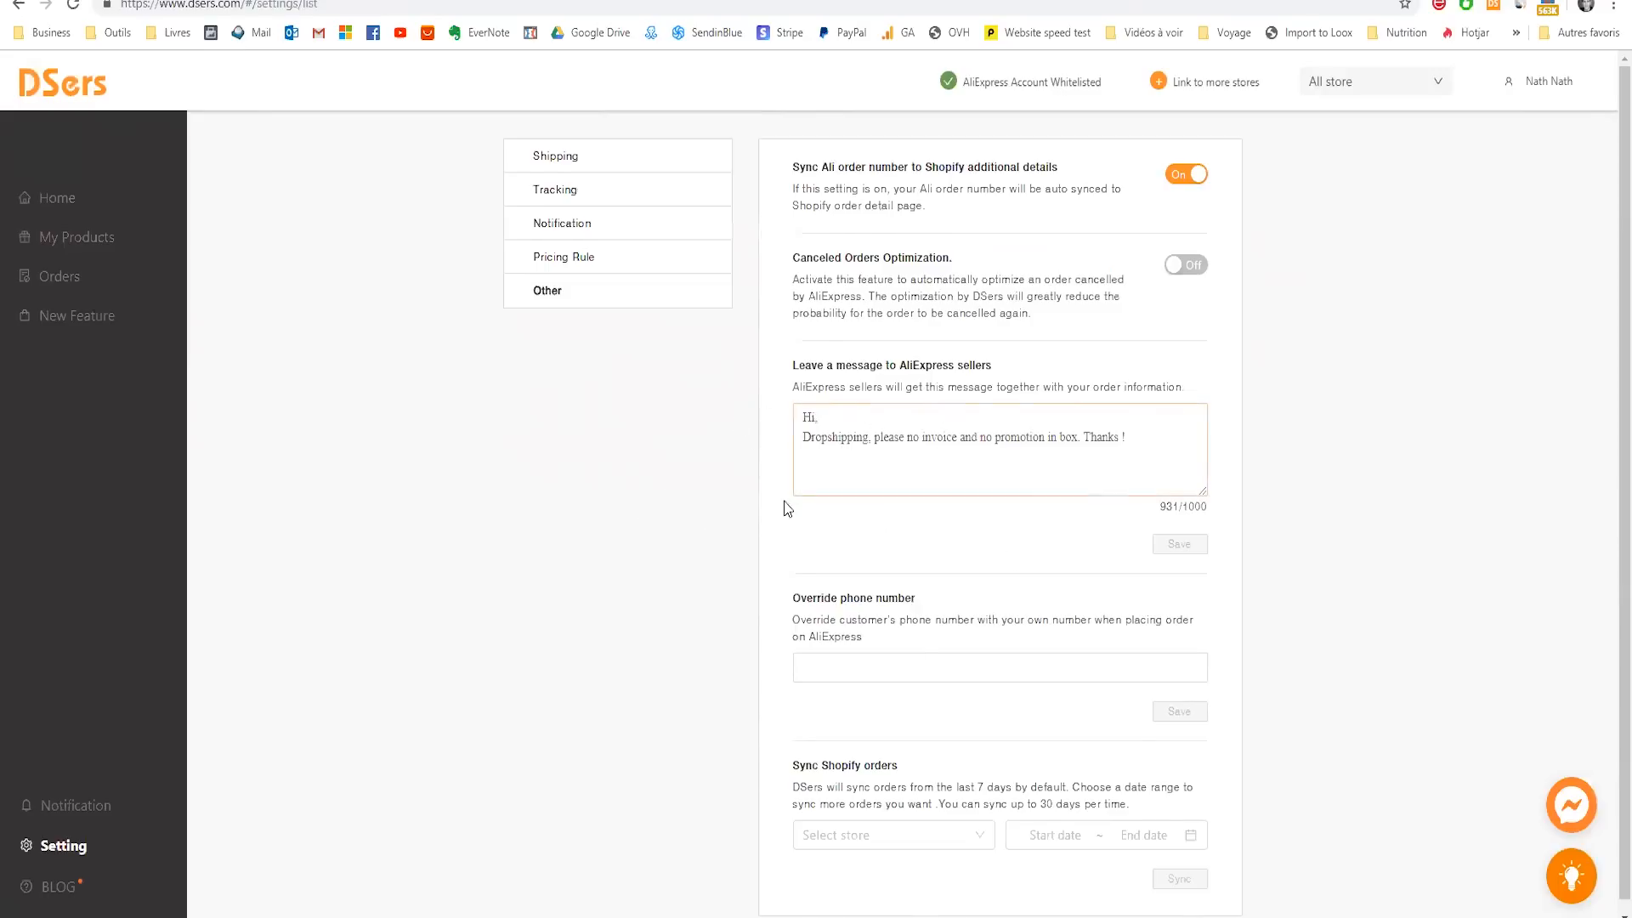
pyautogui.scroll(-1, 705, 527)
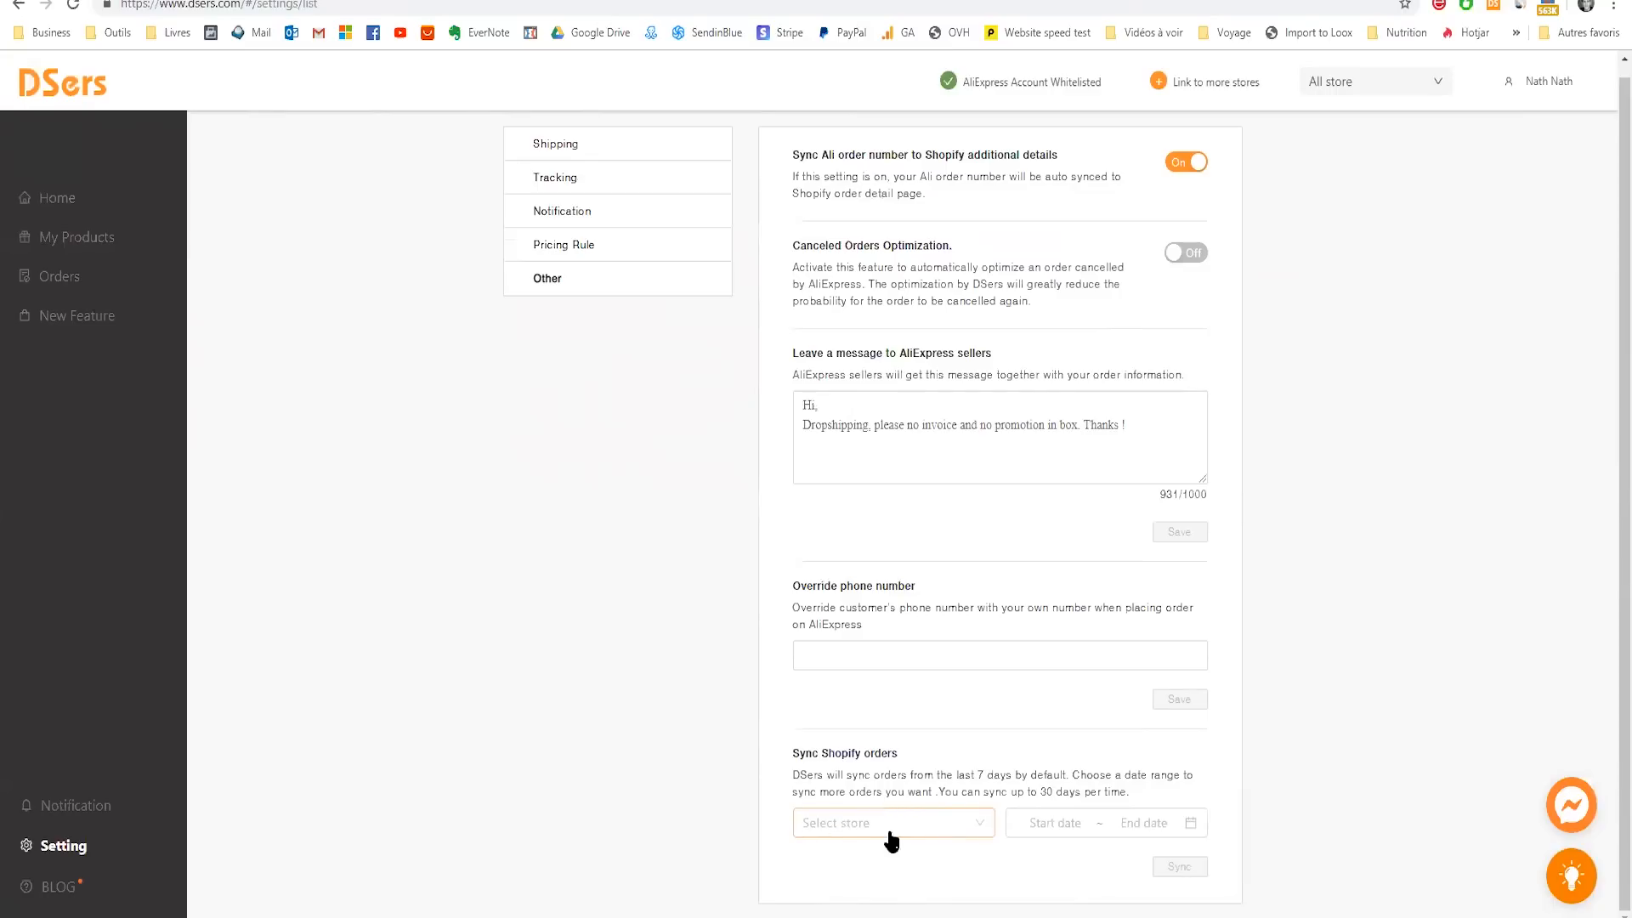
pyautogui.click(66, 207)
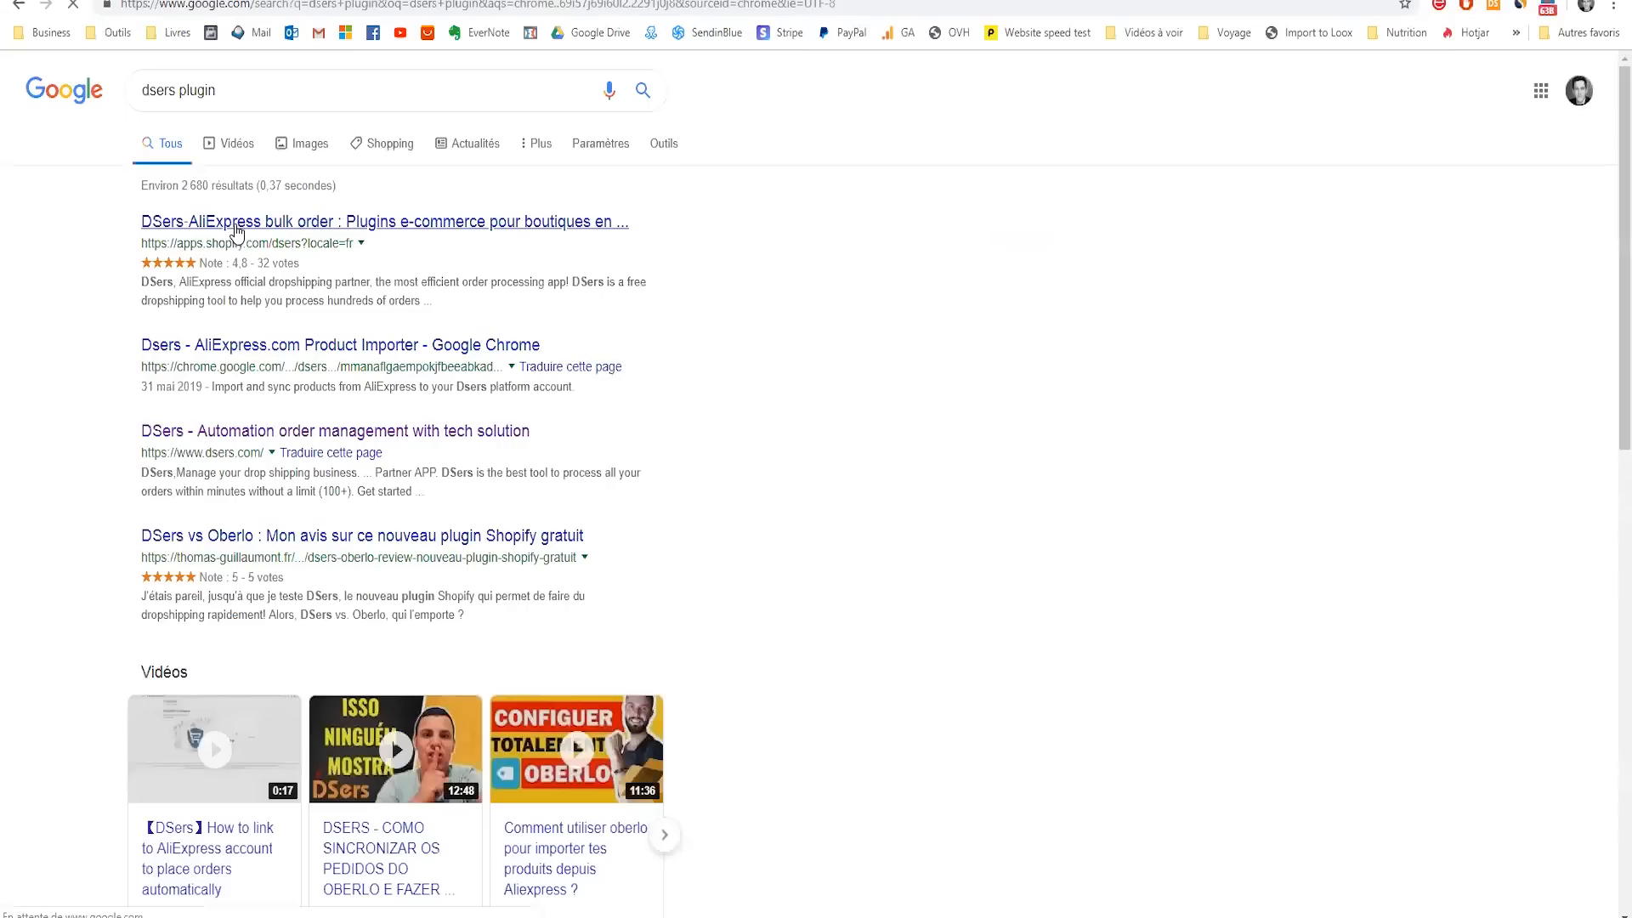
# - Look through the Google results for "dsers plugin", viewing the Shopify App Store listing and returning for another DSers result
pyautogui.click(238, 224)
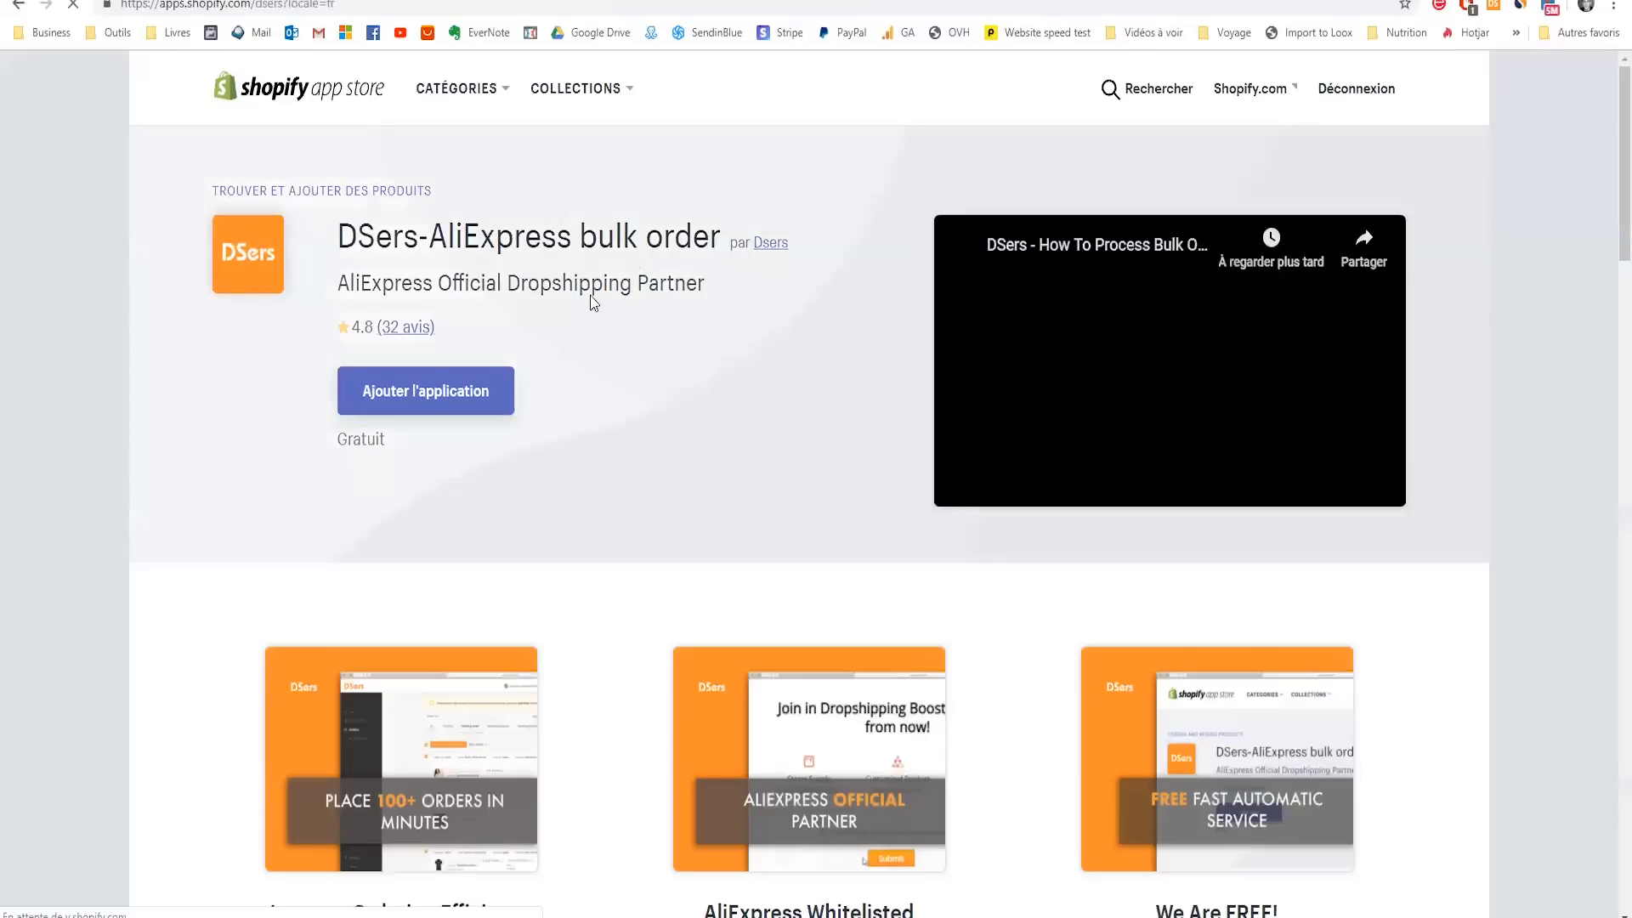
pyautogui.hotkey('alt', 'Left')
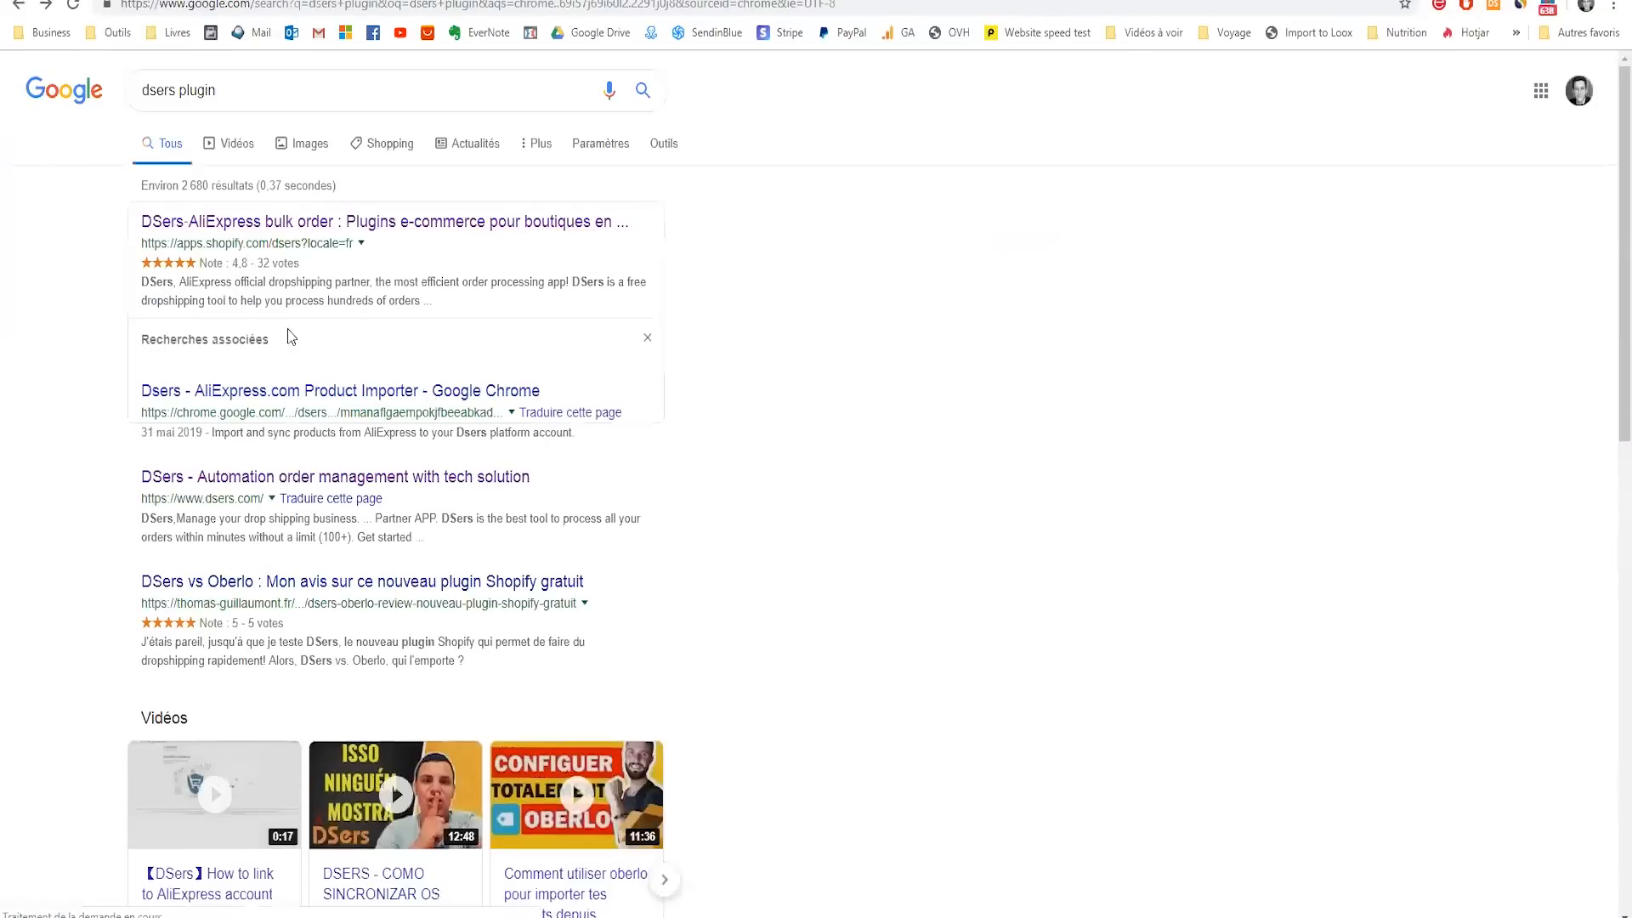
pyautogui.click(243, 443)
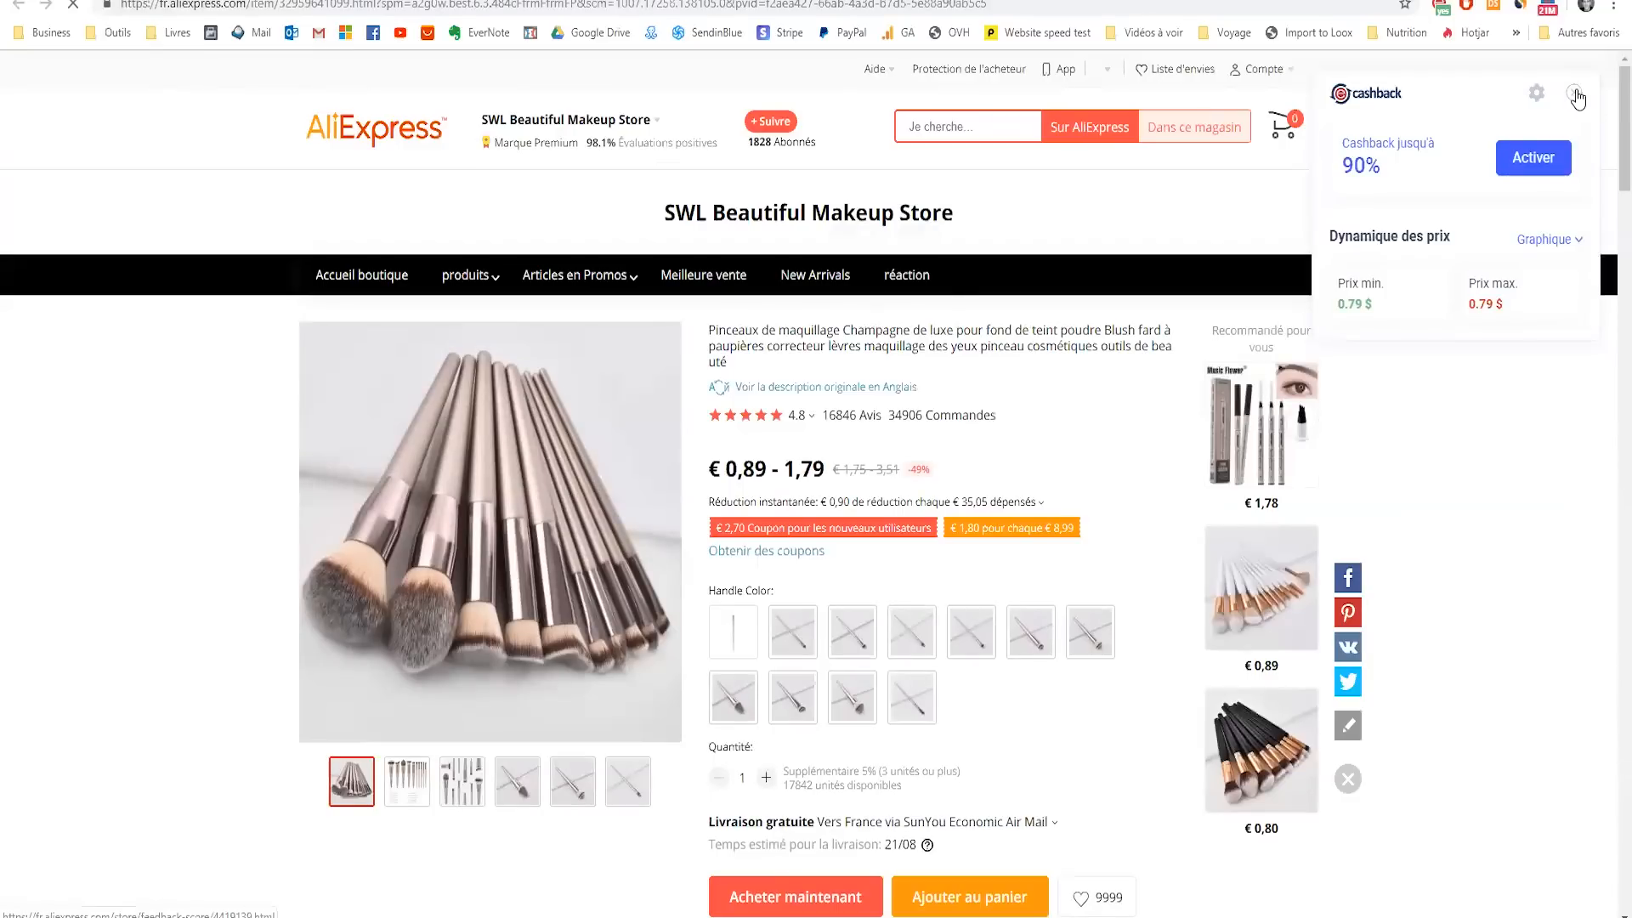
# - Copy the makeup brush product's AliExpress URL and paste it into the product import field in DSers
pyautogui.scroll(-2, 814, 602)
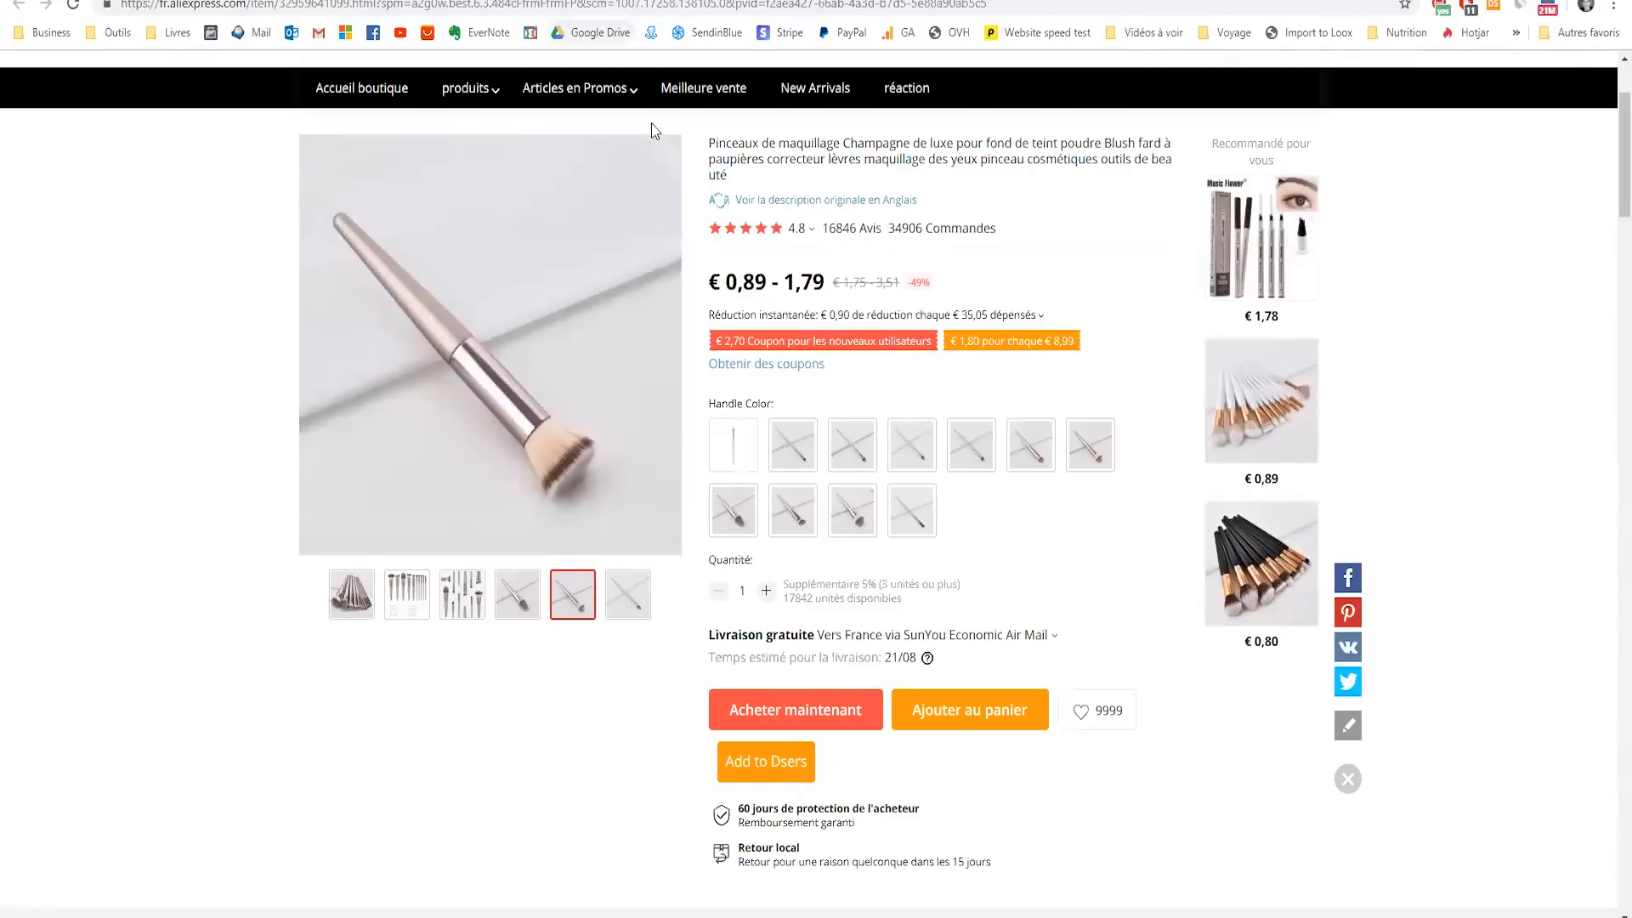
pyautogui.click(397, 4)
pyautogui.hotkey('ctrl', 'c')
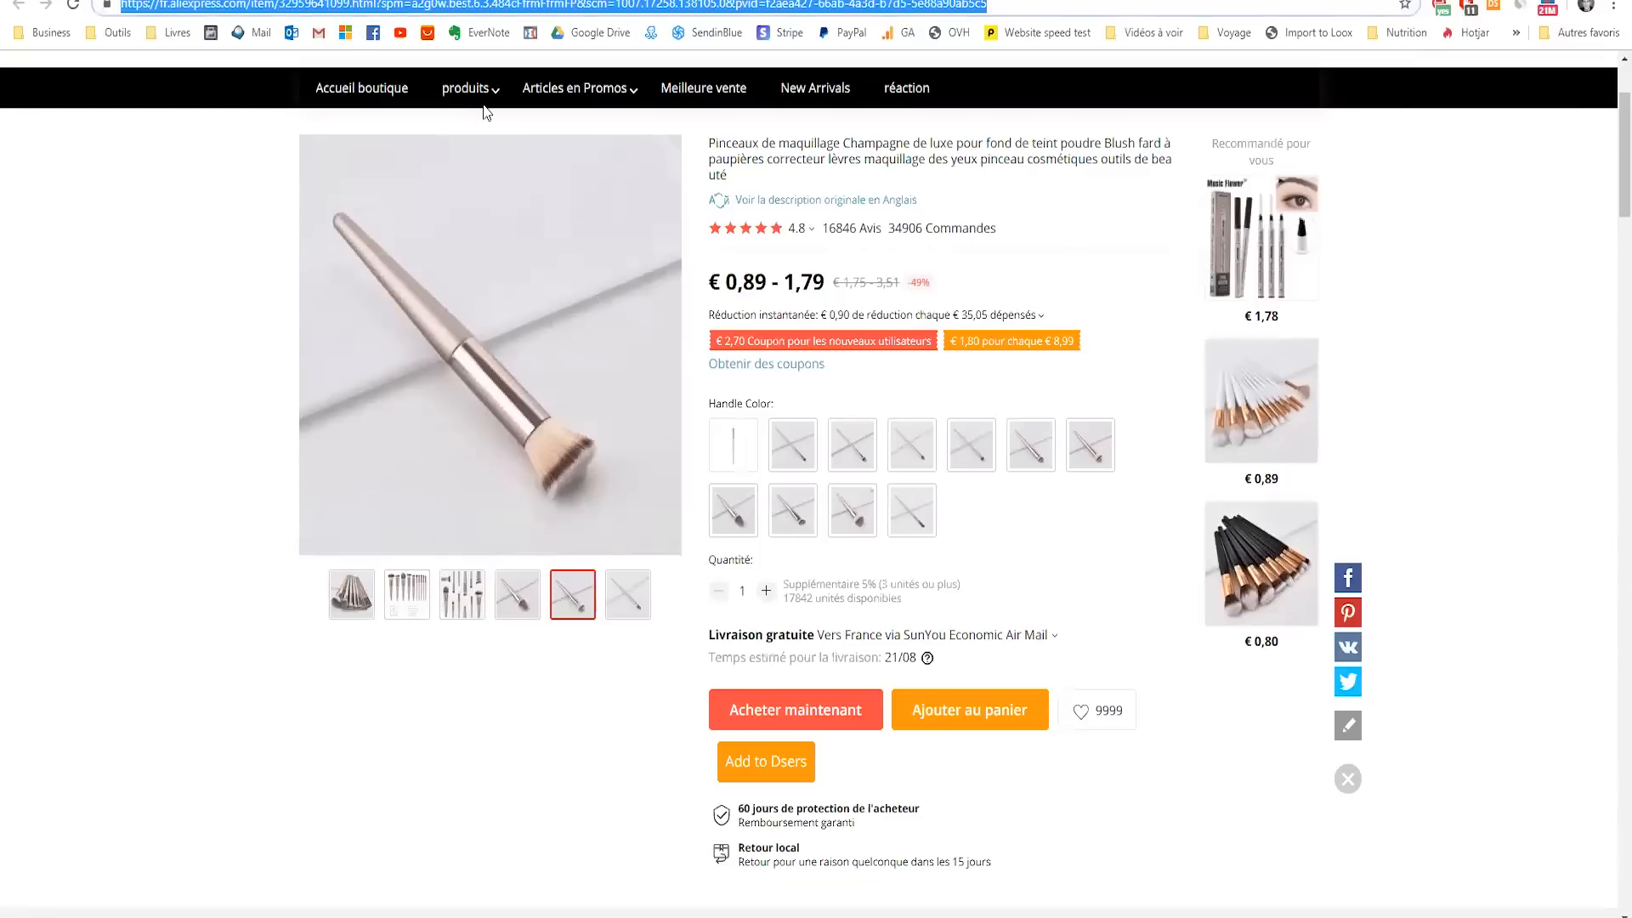
pyautogui.click(298, 1)
pyautogui.click(748, 168)
pyautogui.hotkey('ctrl', 'v')
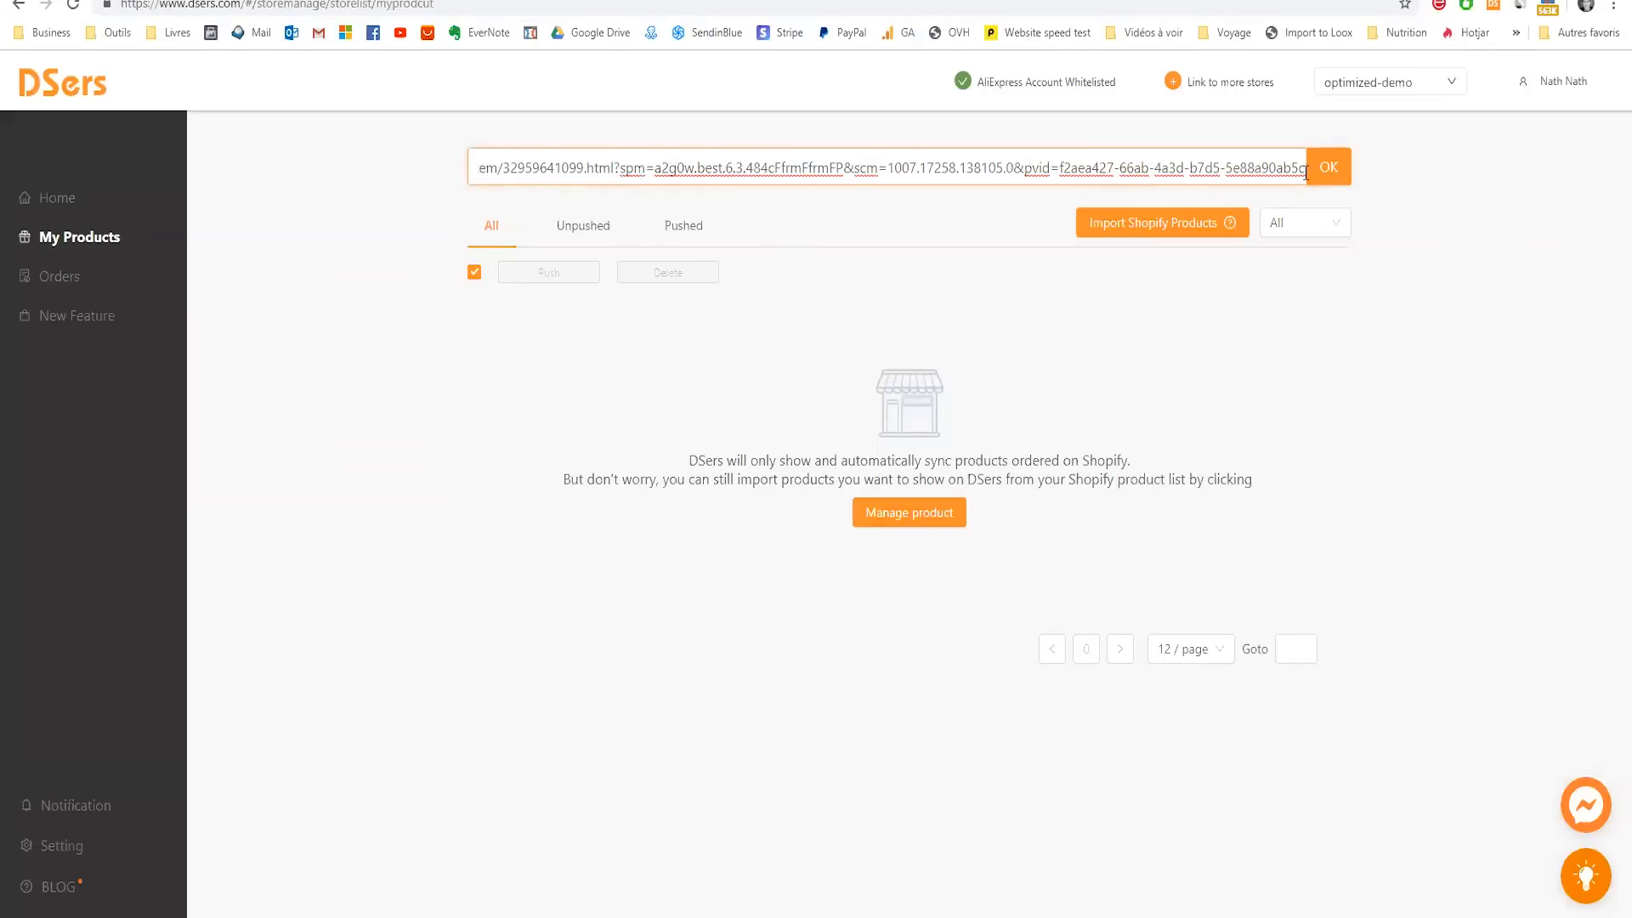
# - Clear the pasted URL from the import field, and check the AliExpress brush page again before returning to DSers
pyautogui.tripleClick(1090, 174)
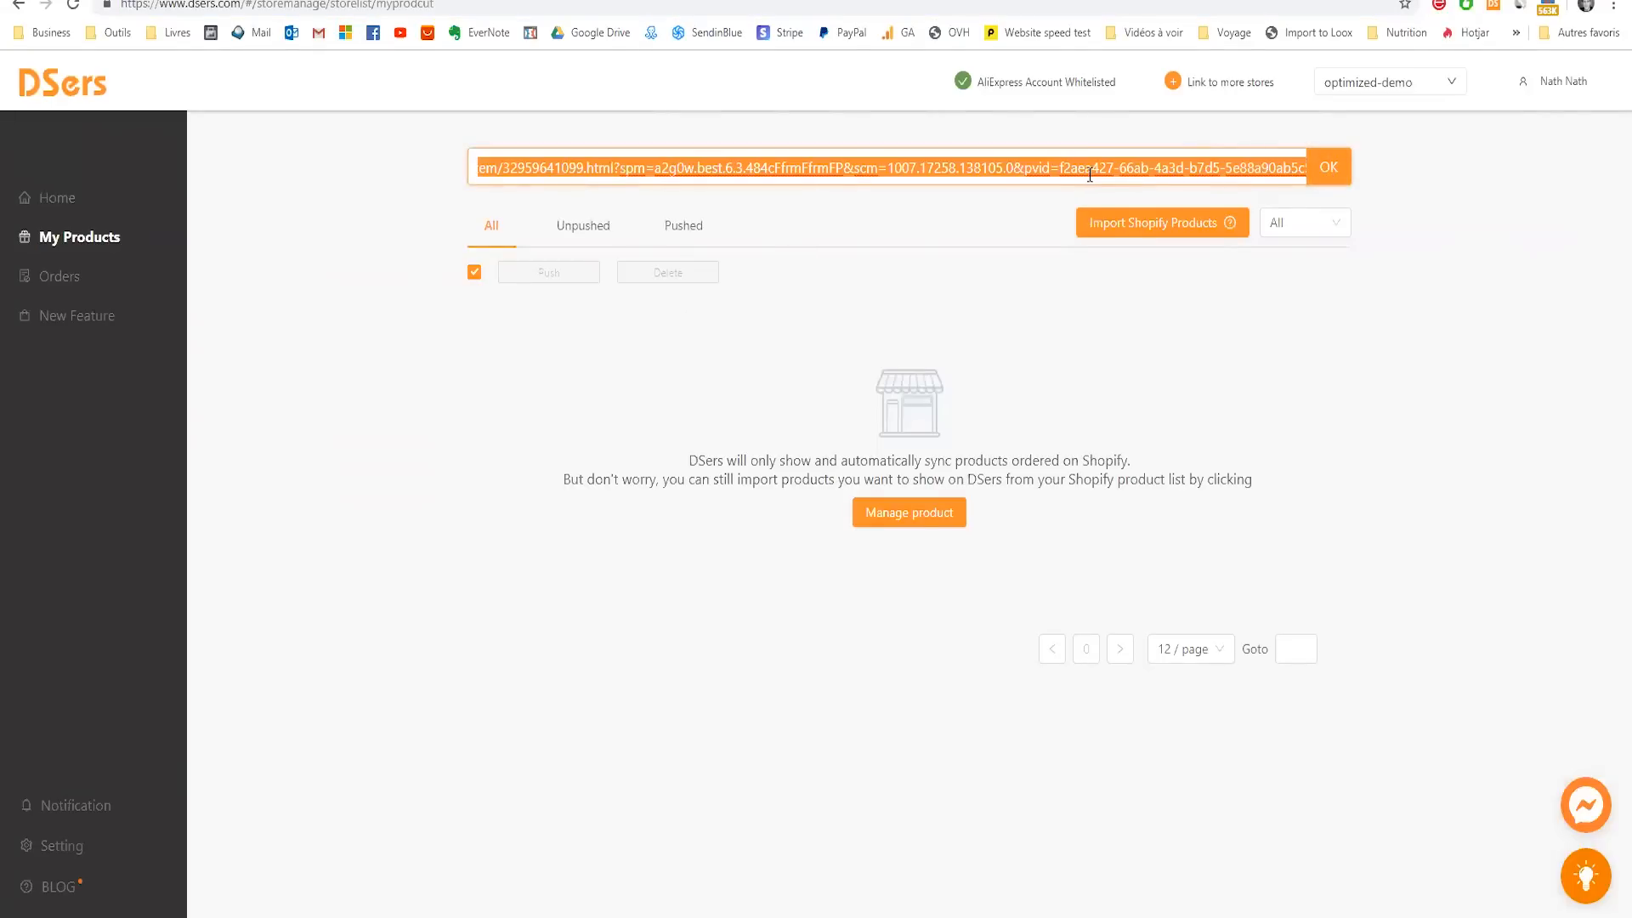
pyautogui.press('BackSpace')
pyautogui.click(433, 0)
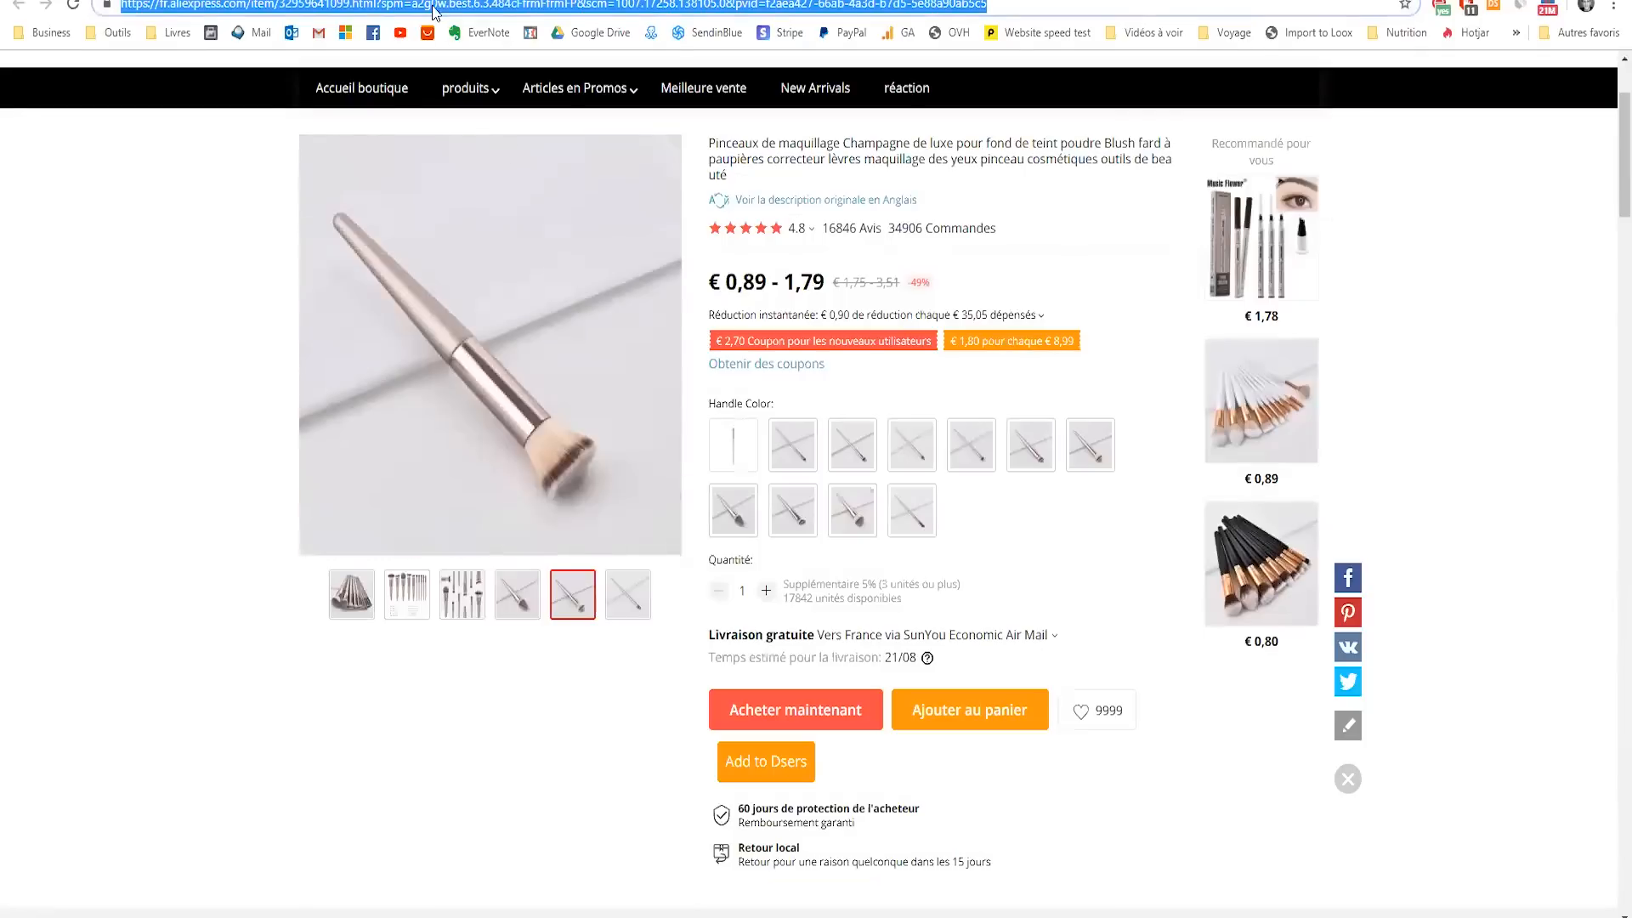
pyautogui.click(620, 0)
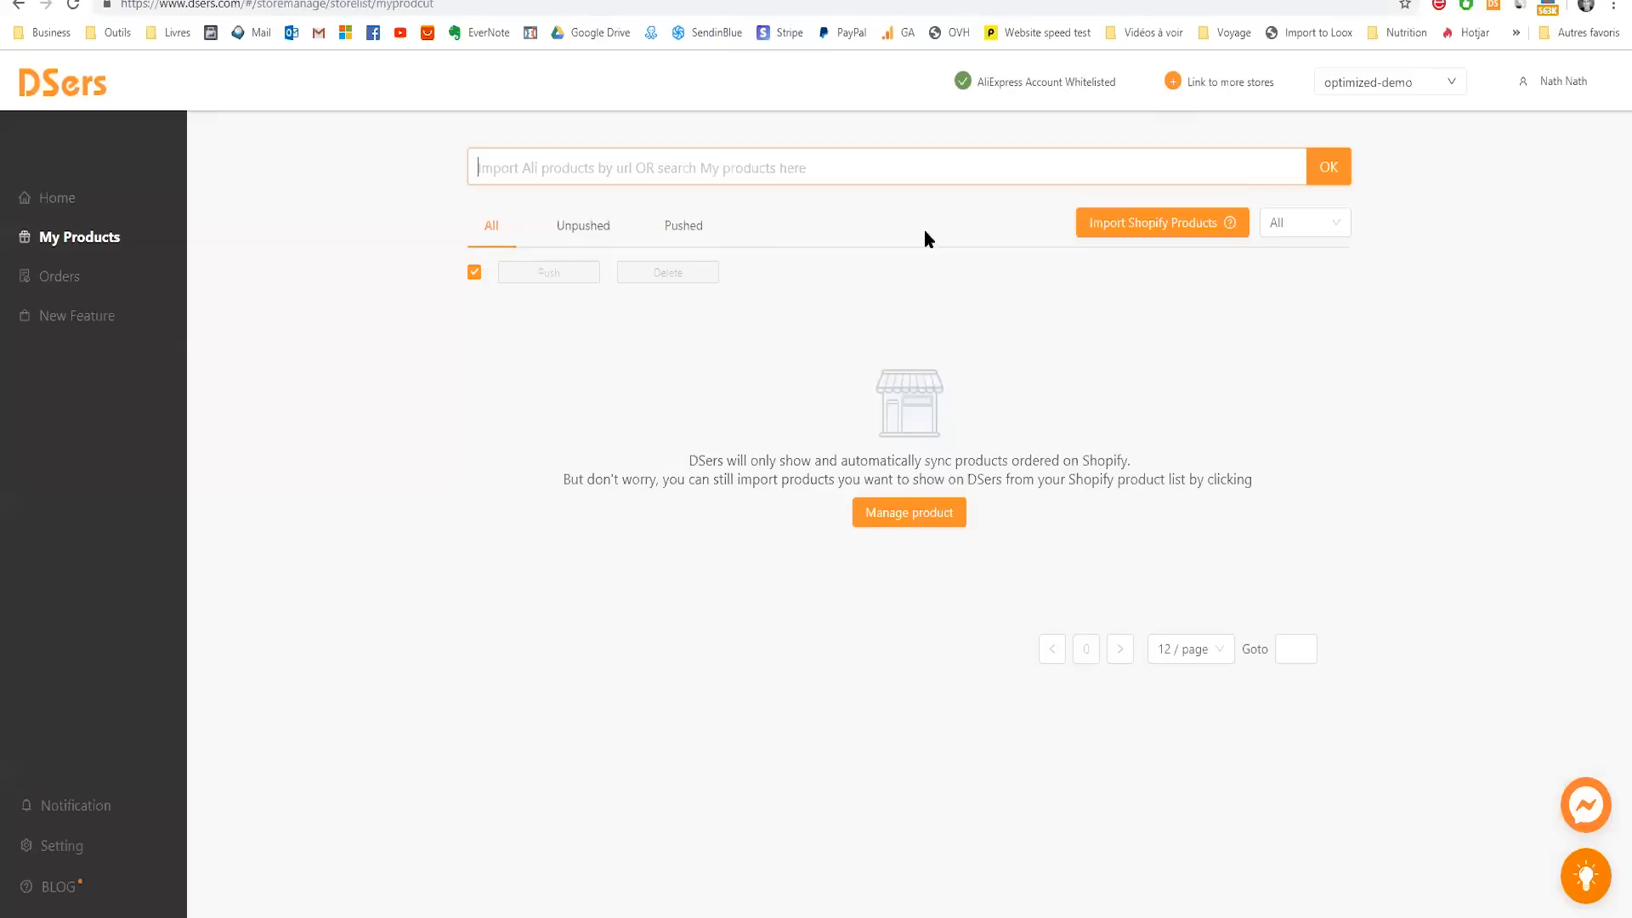
# - Select the Butterfly Legging from the optimized-demo Shopify store's products for import into DSers
pyautogui.click(1130, 223)
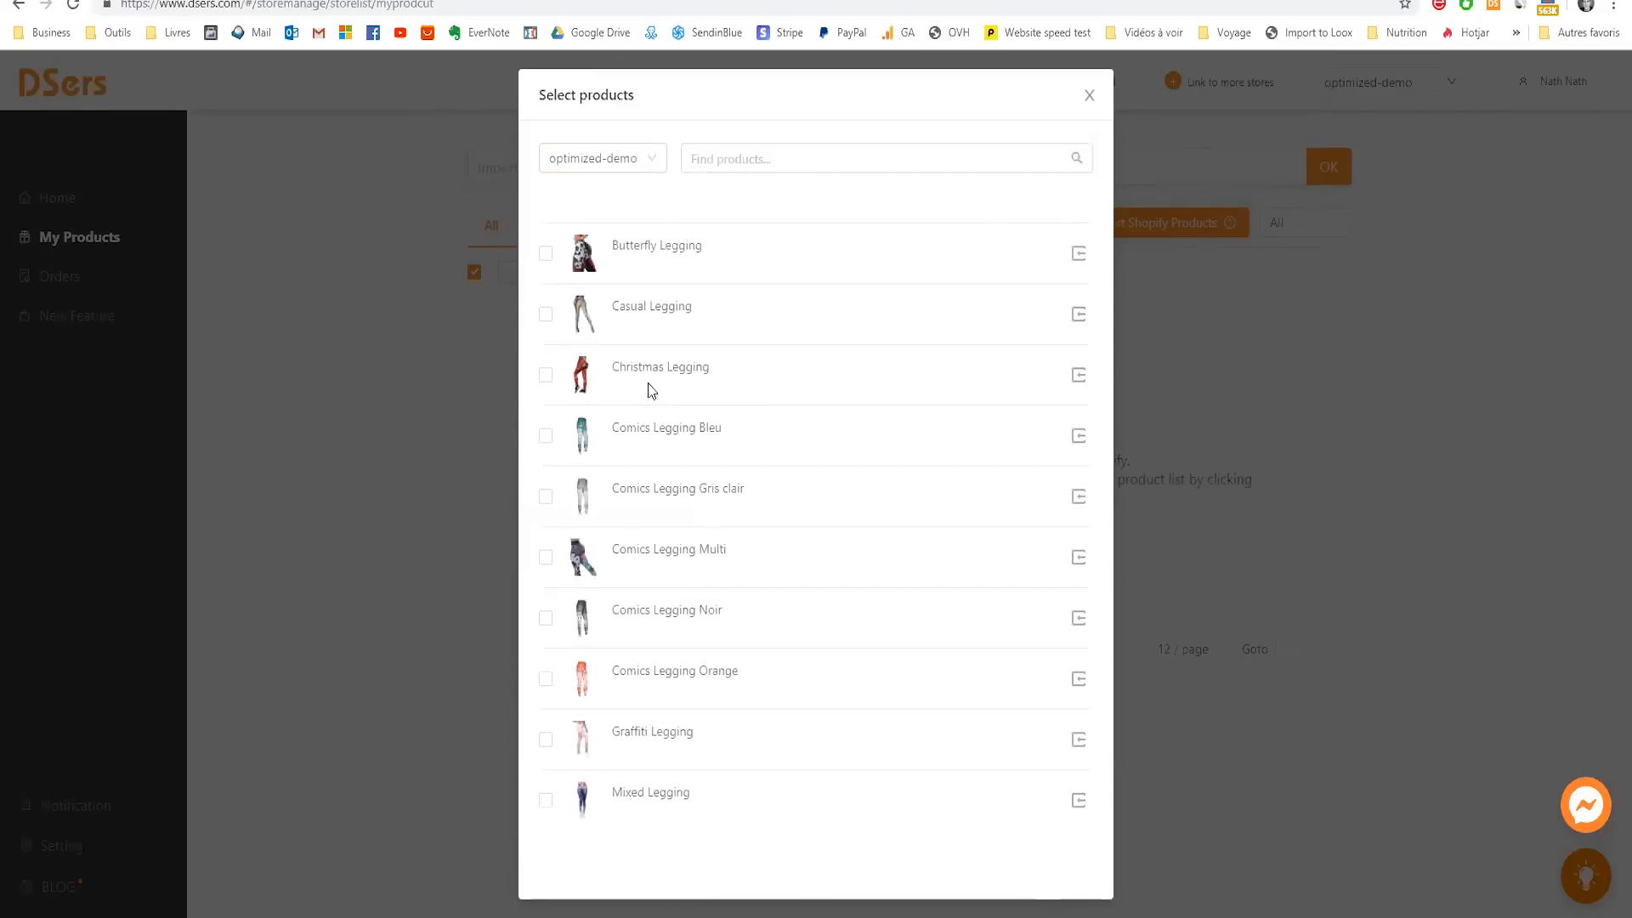
pyautogui.click(546, 254)
pyautogui.click(605, 198)
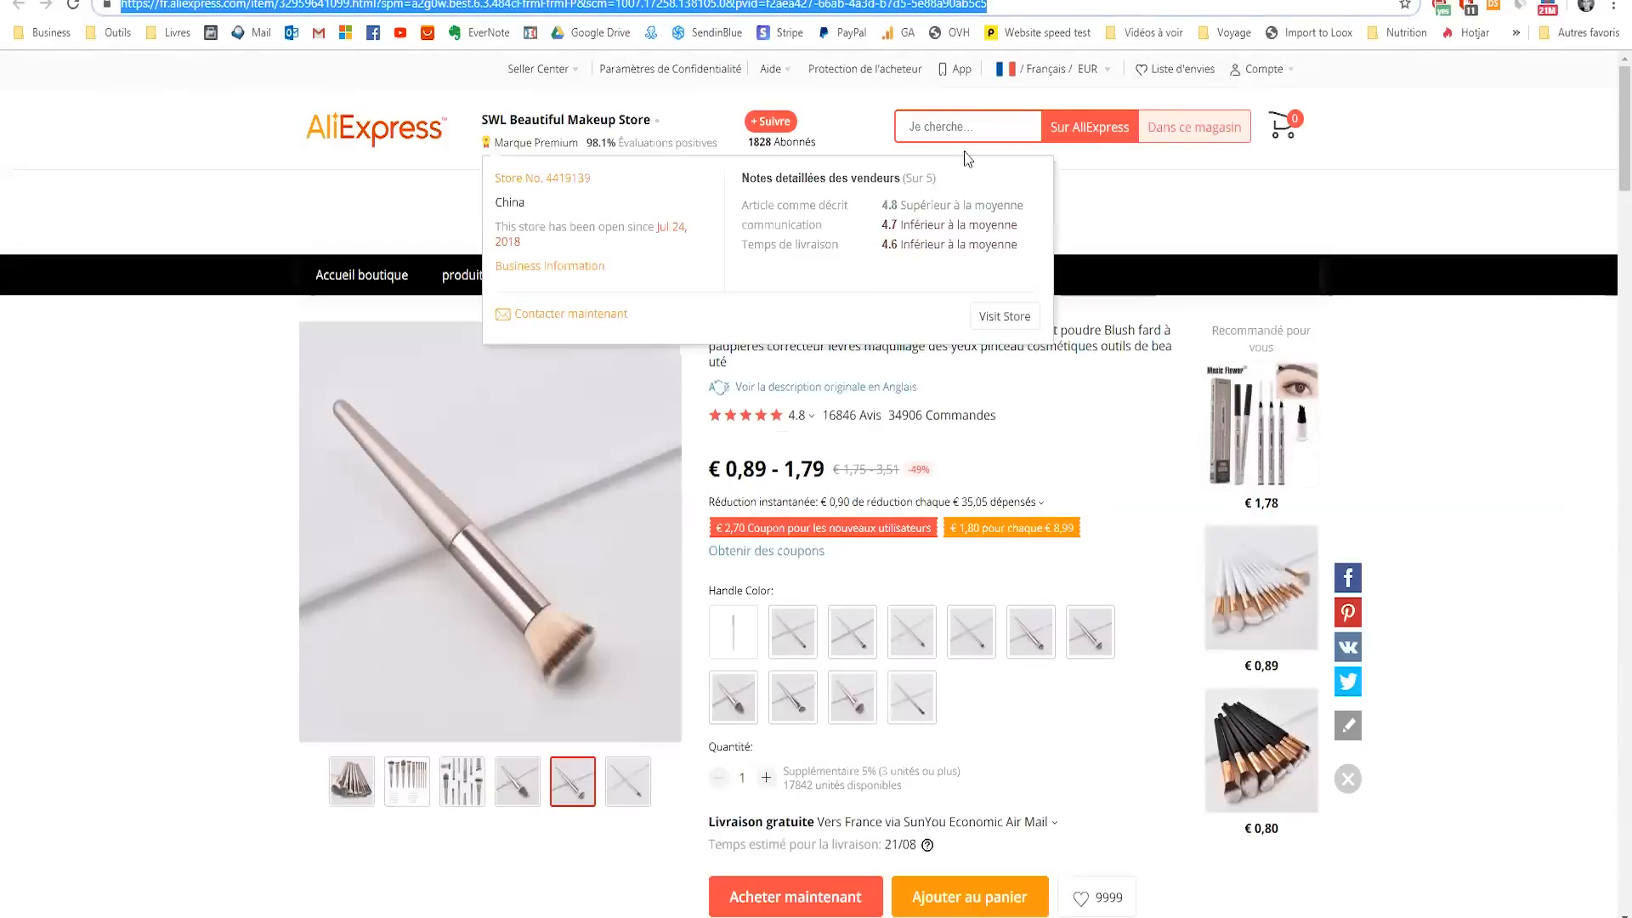
# - Switch to AliExpress and search the whole site for "butterfly leggin"
pyautogui.click(964, 129)
pyautogui.write('butterfly leggin')
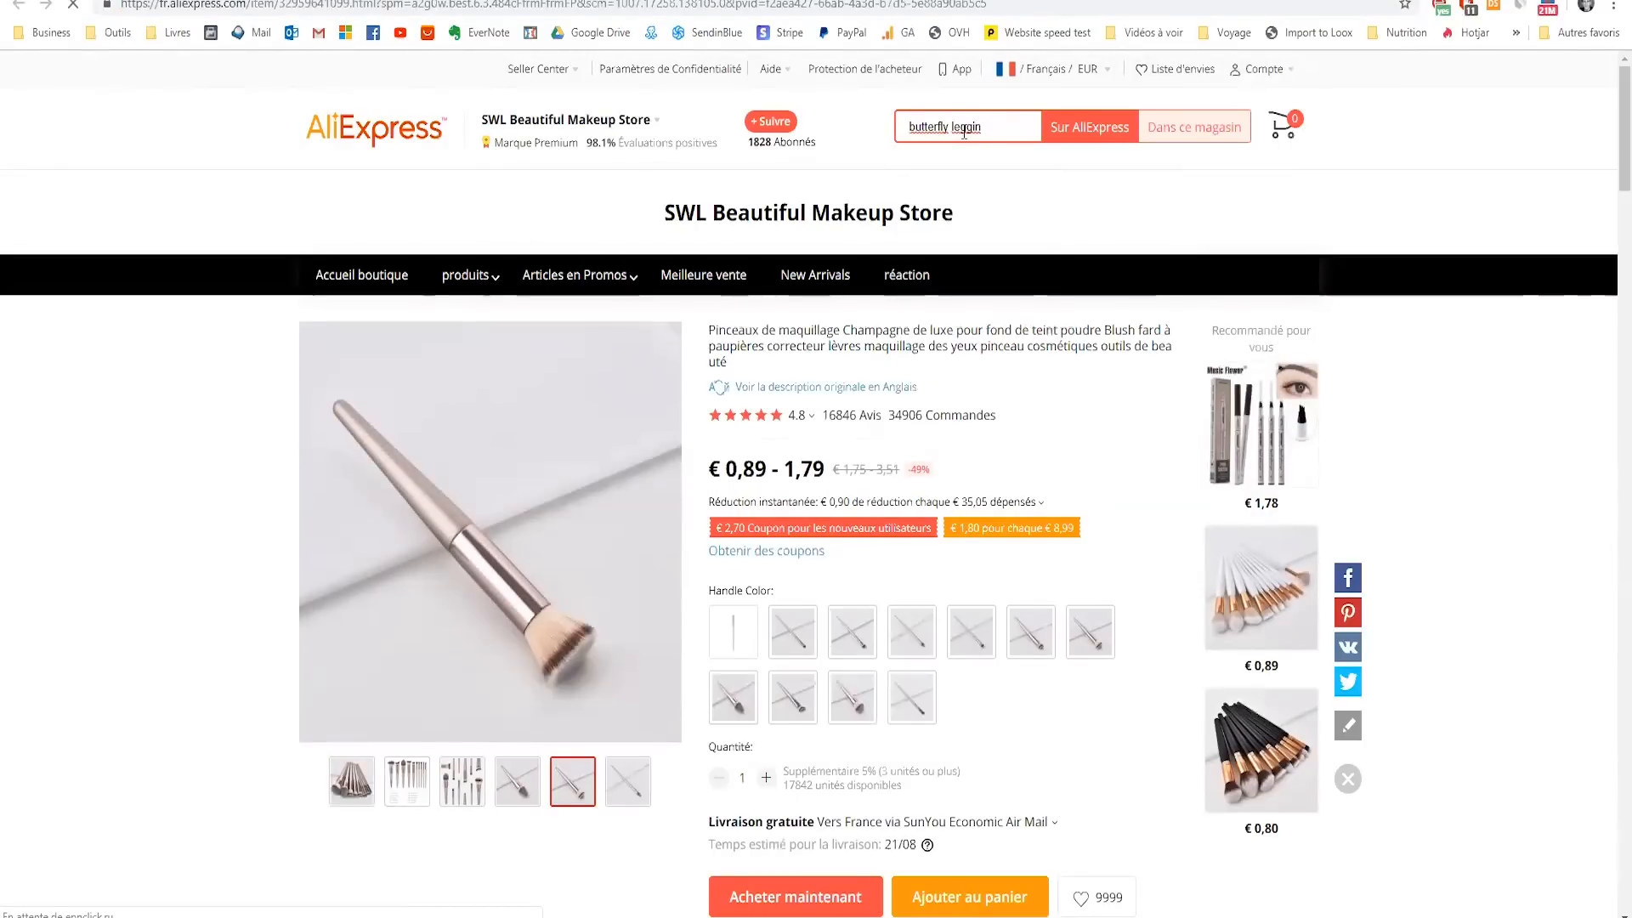
pyautogui.press('Return')
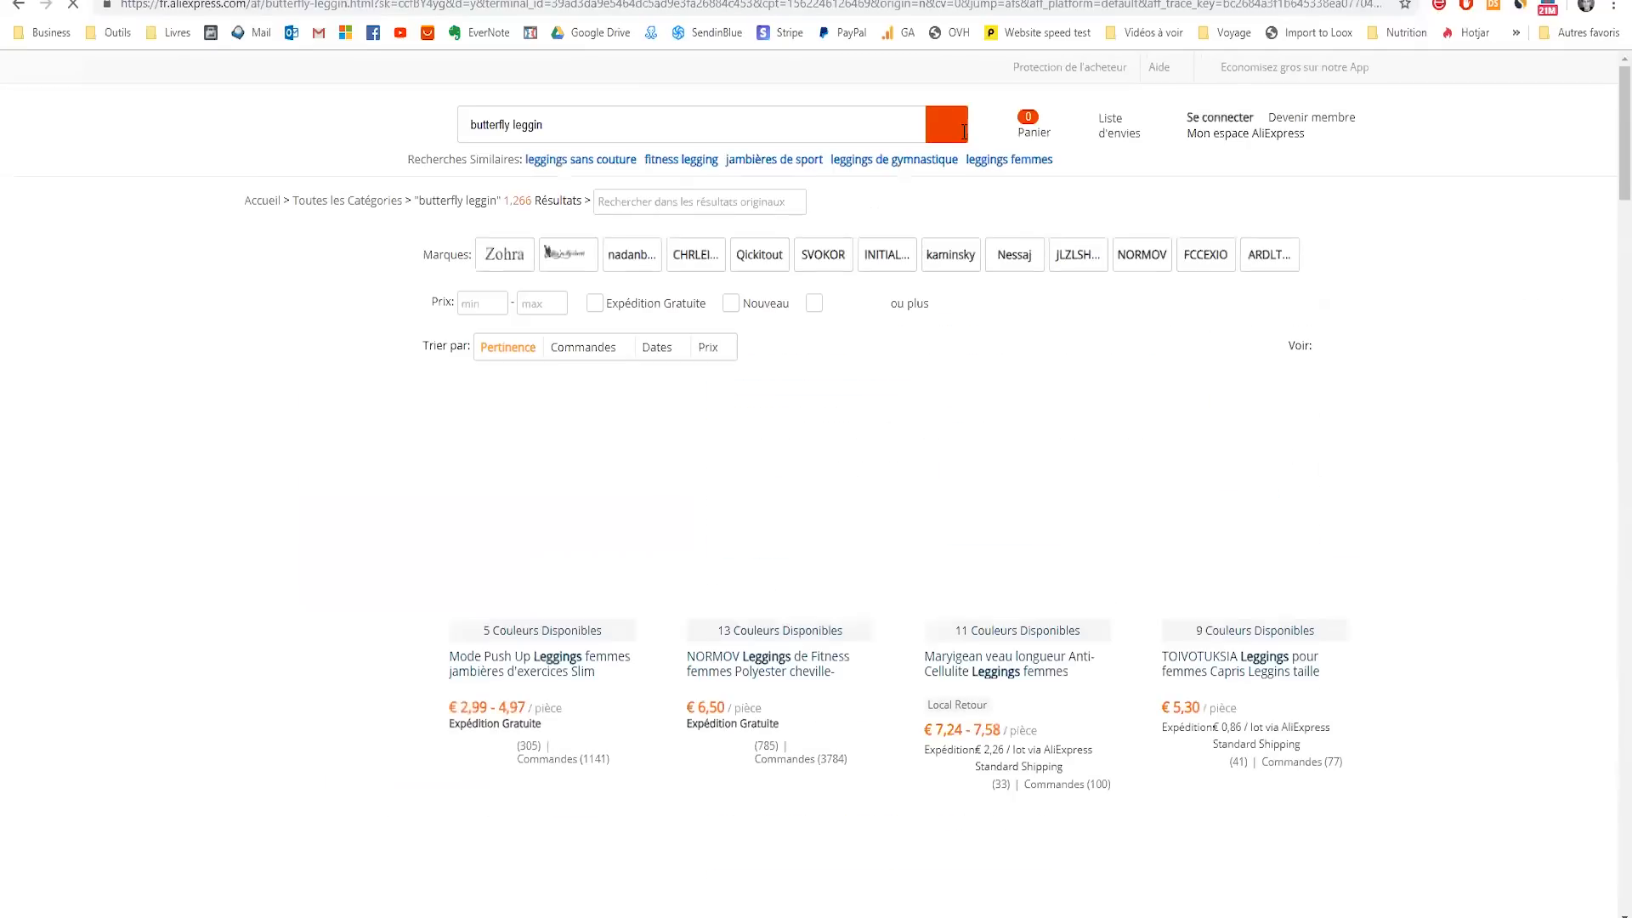
# - Find the CHRLEISURE butterfly-print leggings in the AliExpress search results and open their product page
pyautogui.rightClick(953, 586)
pyautogui.scroll(-2, 1516, 568)
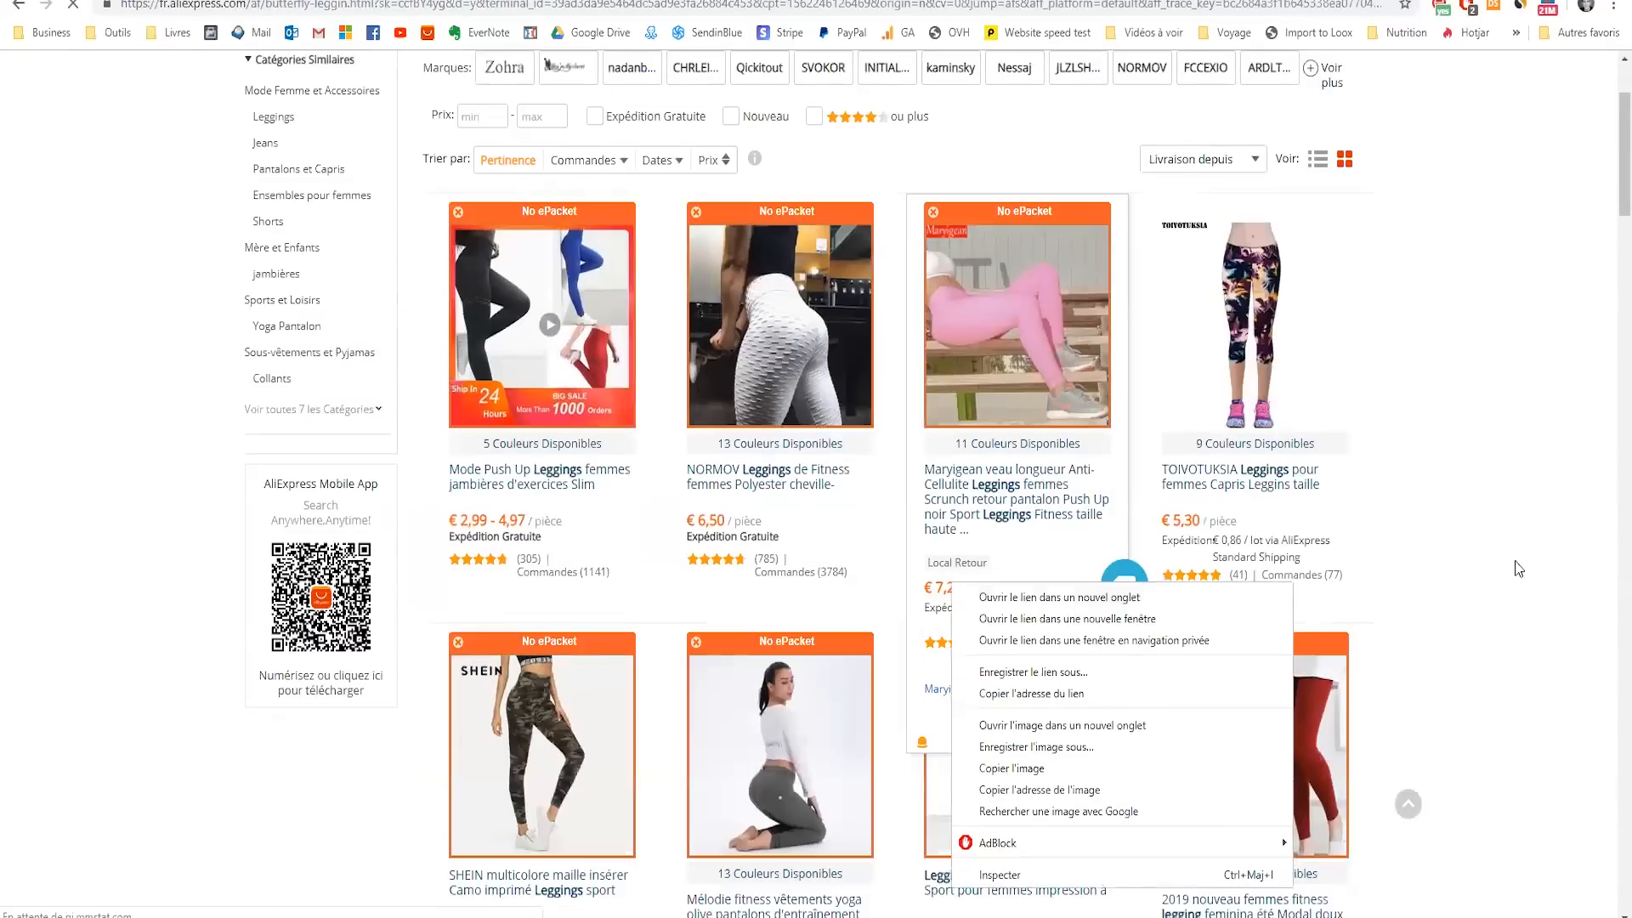
pyautogui.click(1515, 569)
pyautogui.scroll(-10, 1261, 535)
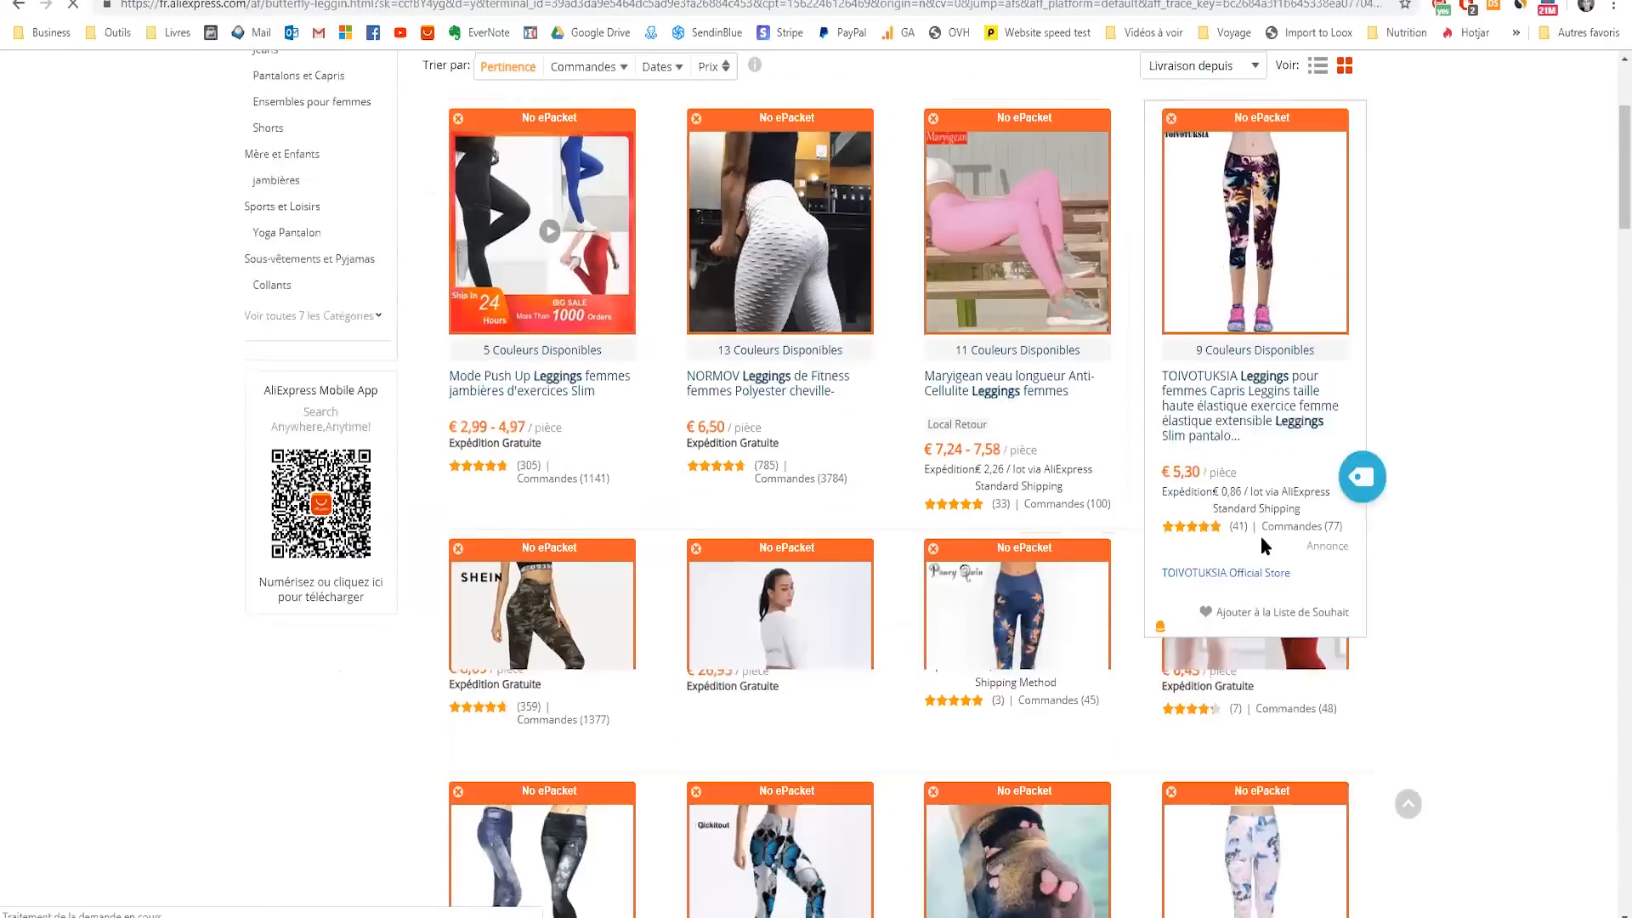
pyautogui.scroll(-10, 864, 513)
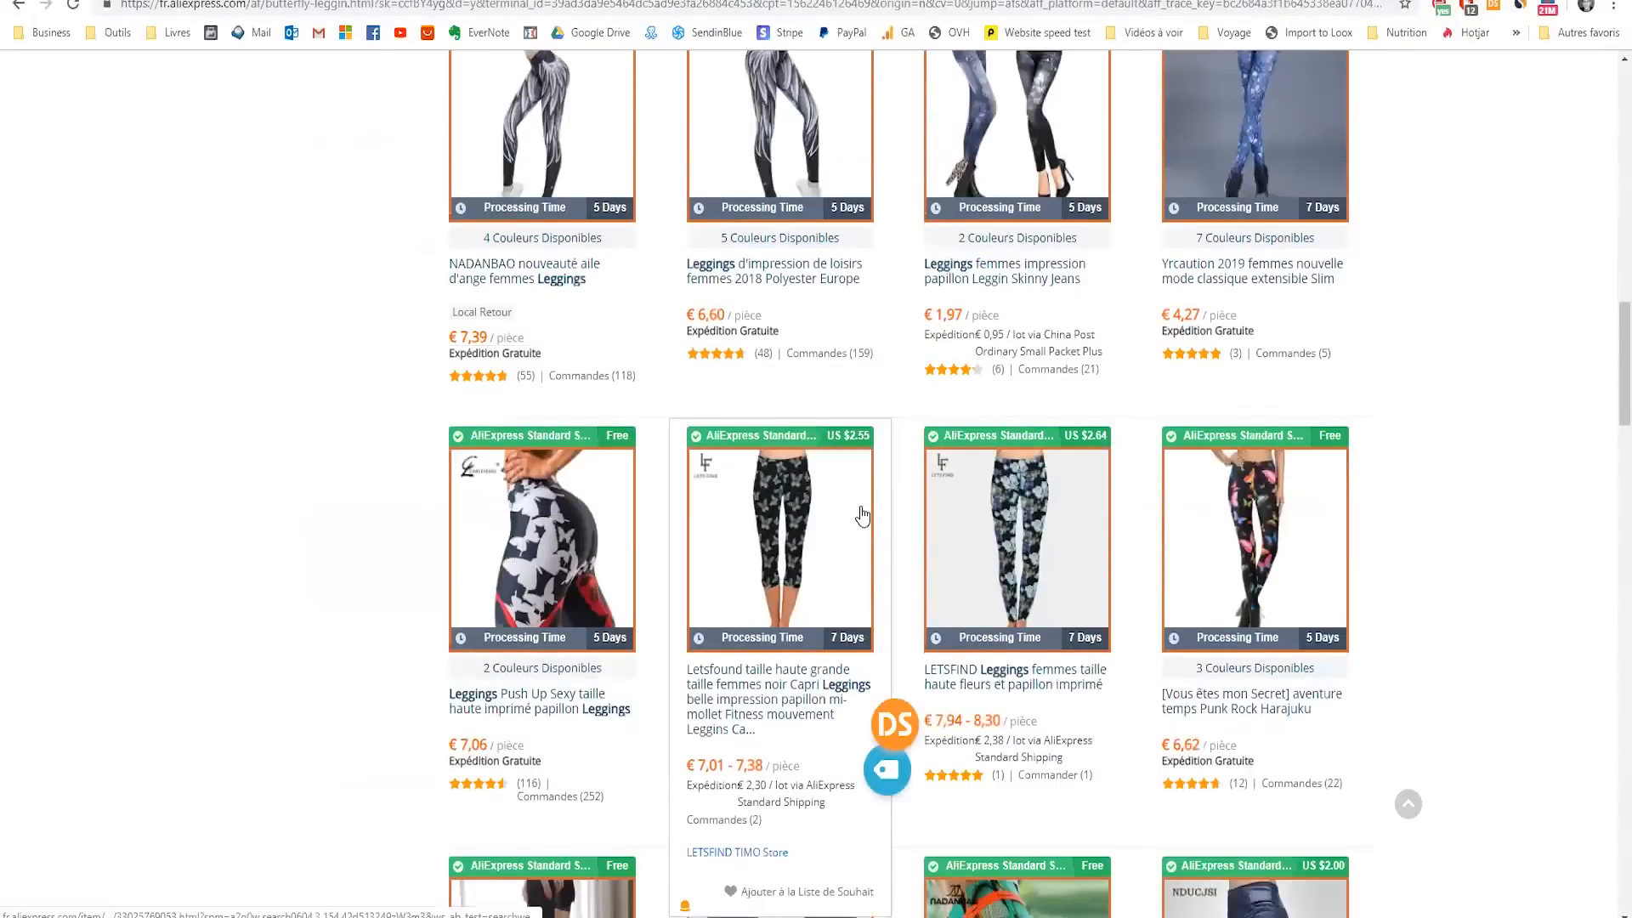
pyautogui.click(513, 284)
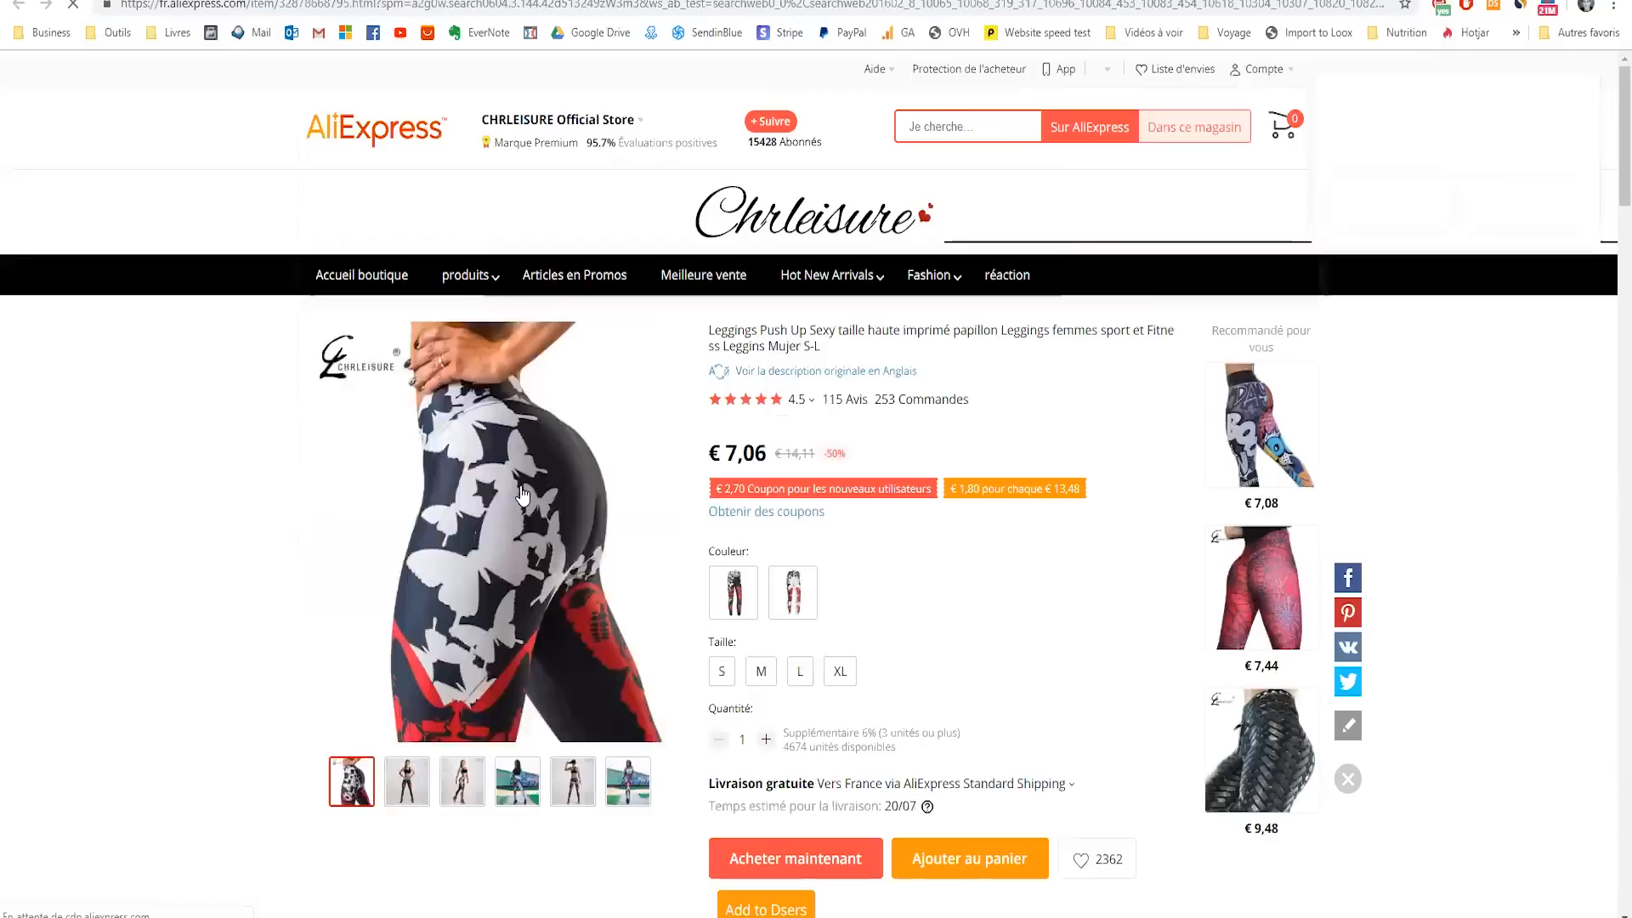
pyautogui.scroll(-2, 795, 545)
pyautogui.scroll(2, 792, 481)
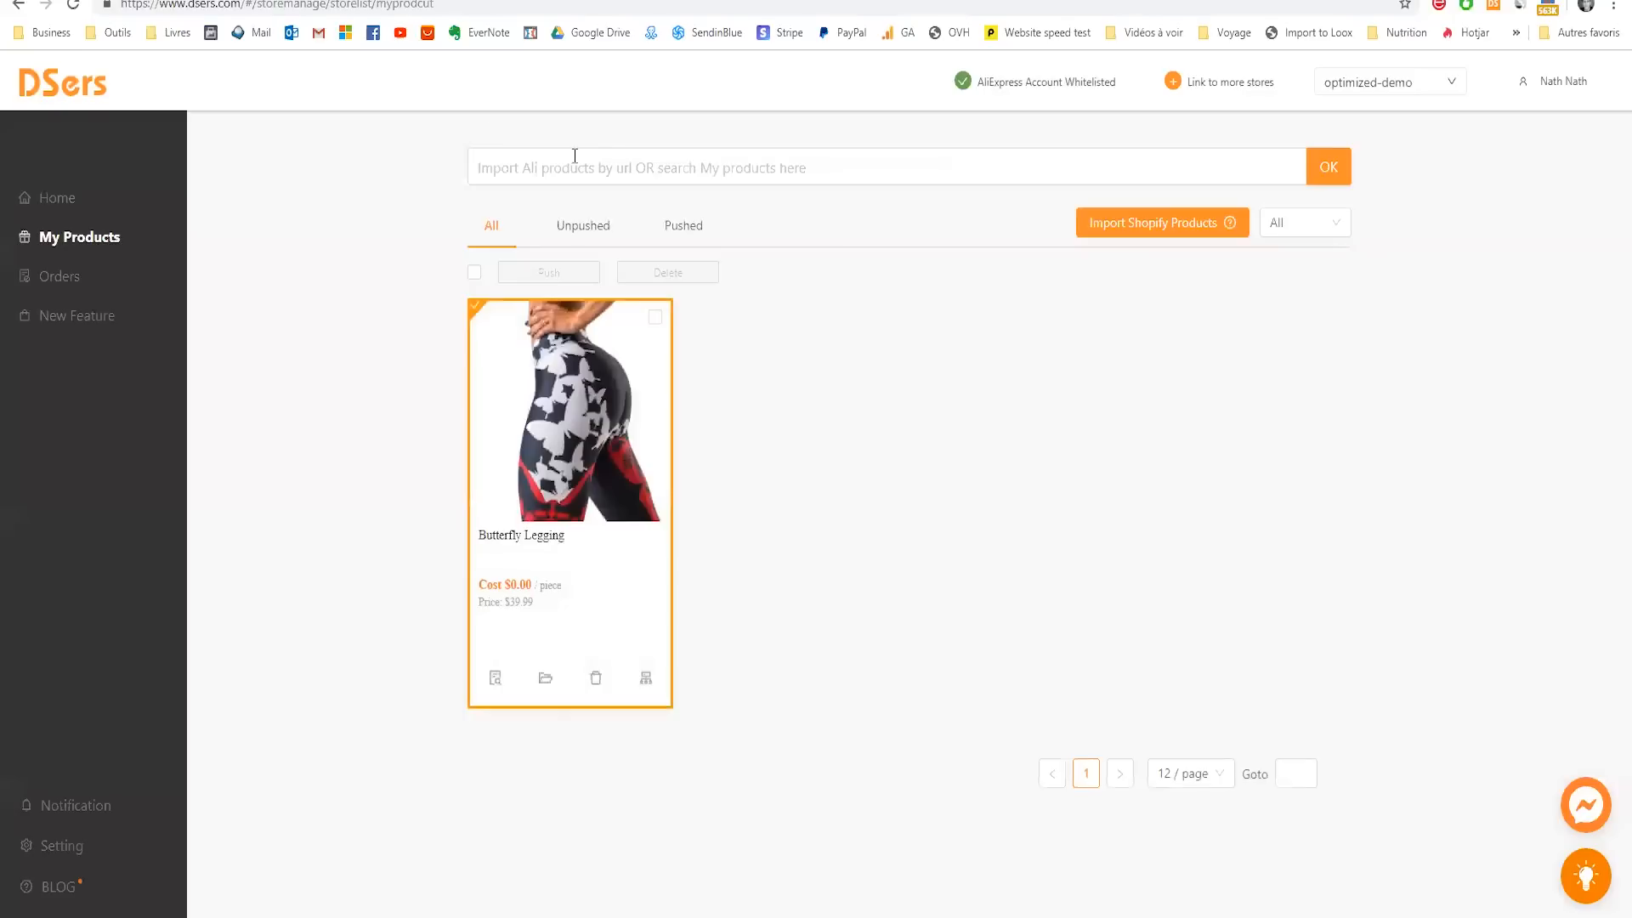
pyautogui.click(575, 156)
pyautogui.hotkey('ctrl', 'v')
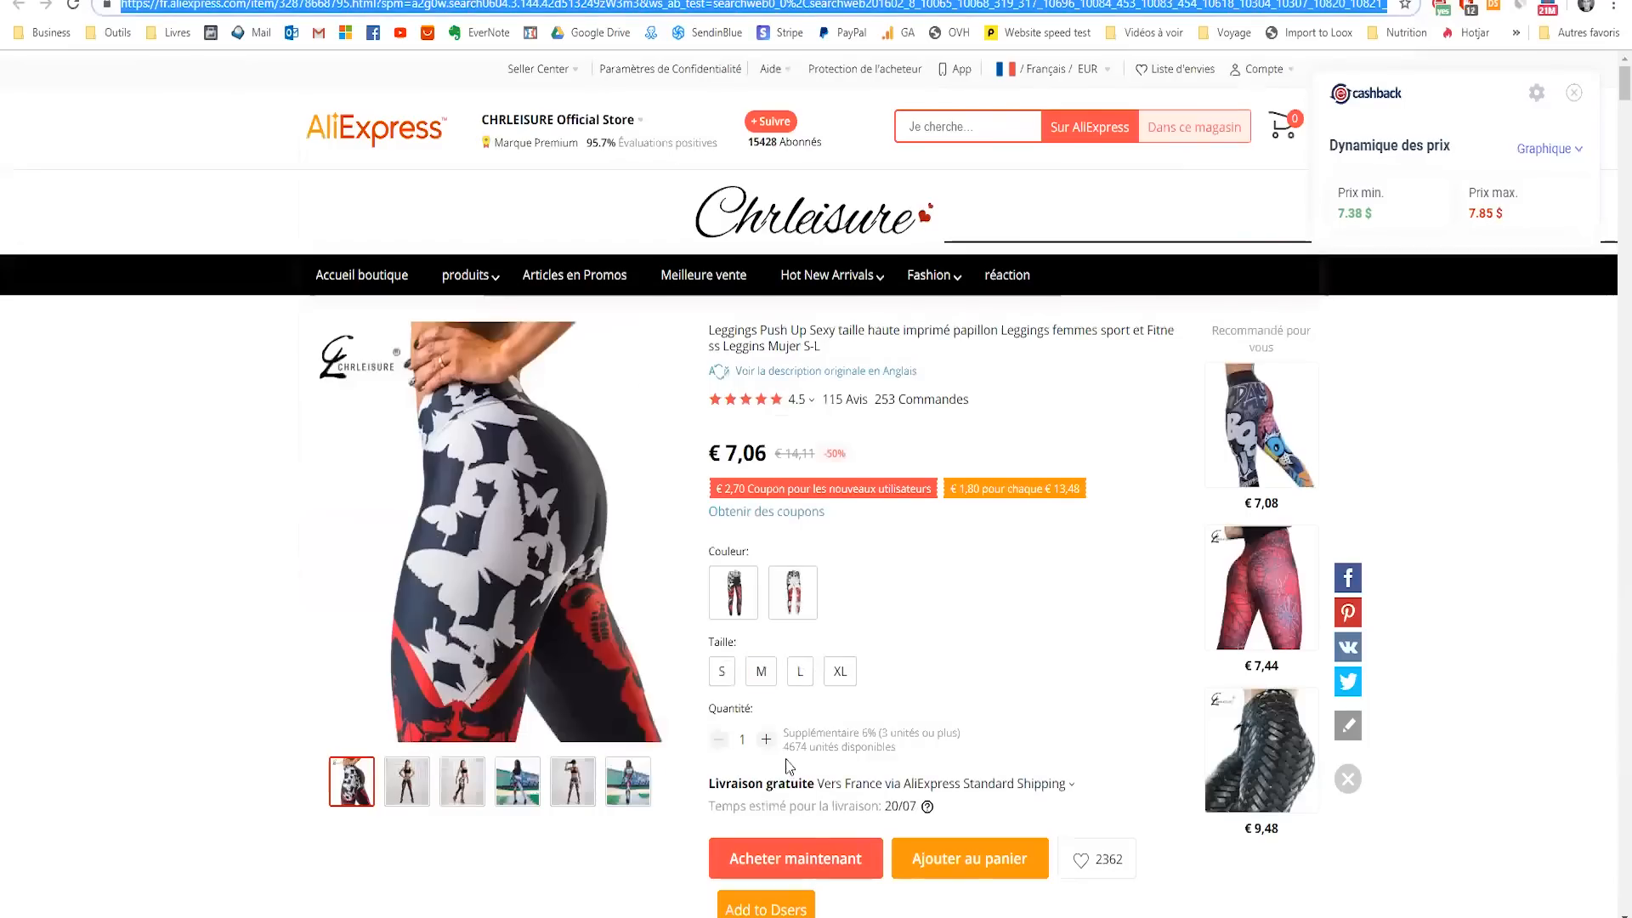
pyautogui.scroll(-3, 826, 728)
pyautogui.click(724, 627)
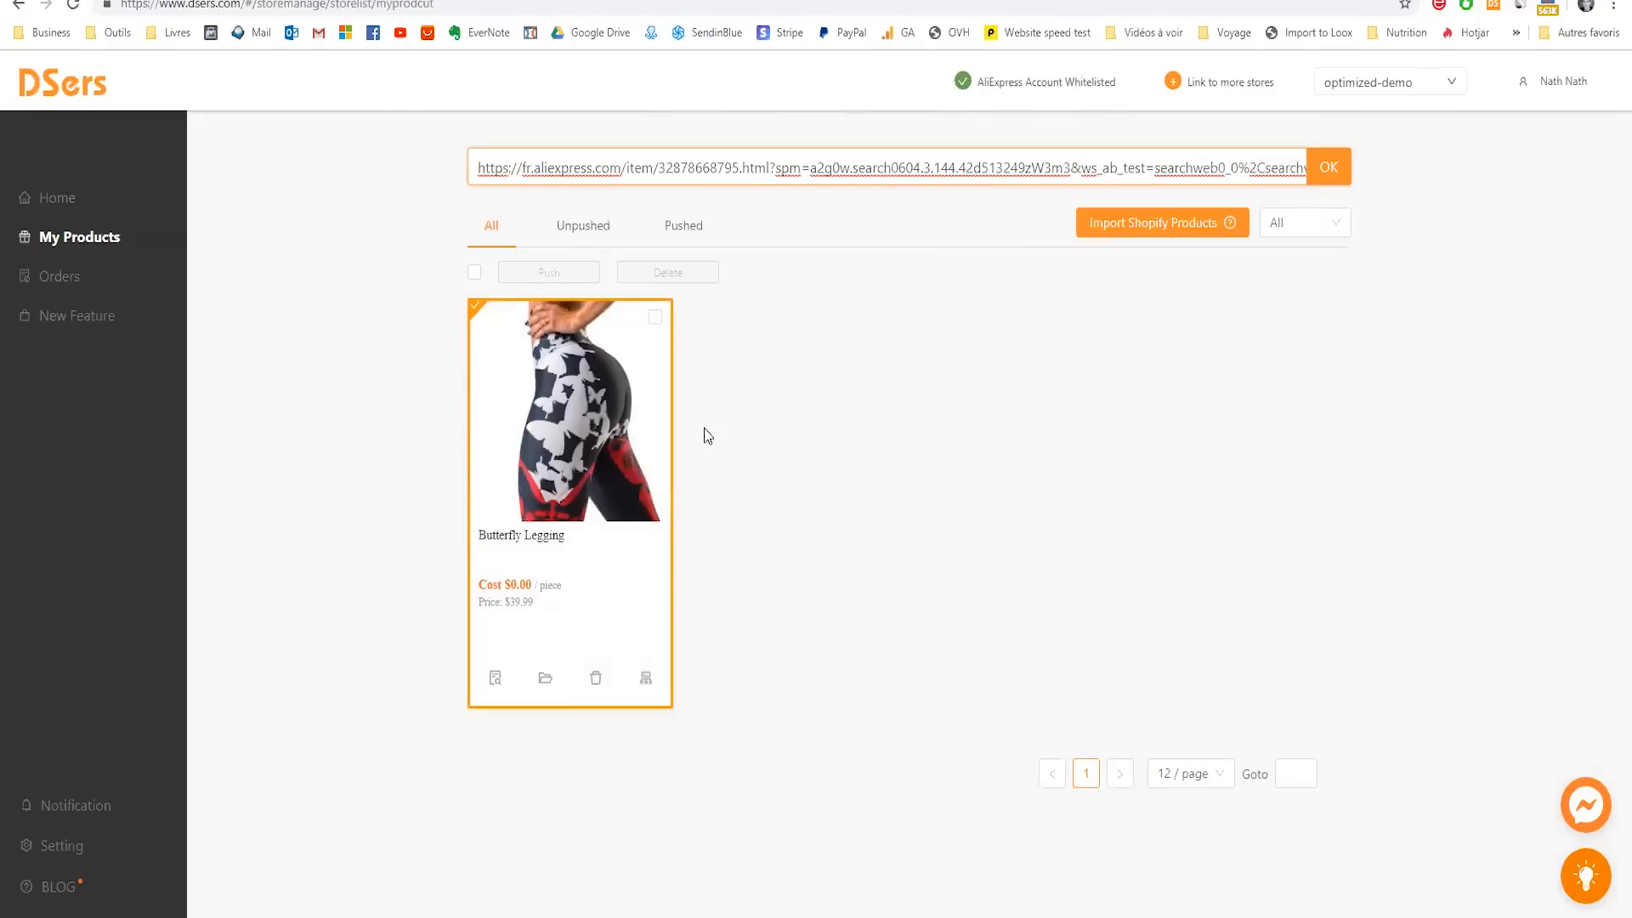
pyautogui.click(1046, 167)
pyautogui.hotkey('ctrl', 'a')
pyautogui.press('BackSpace')
pyautogui.click(950, 463)
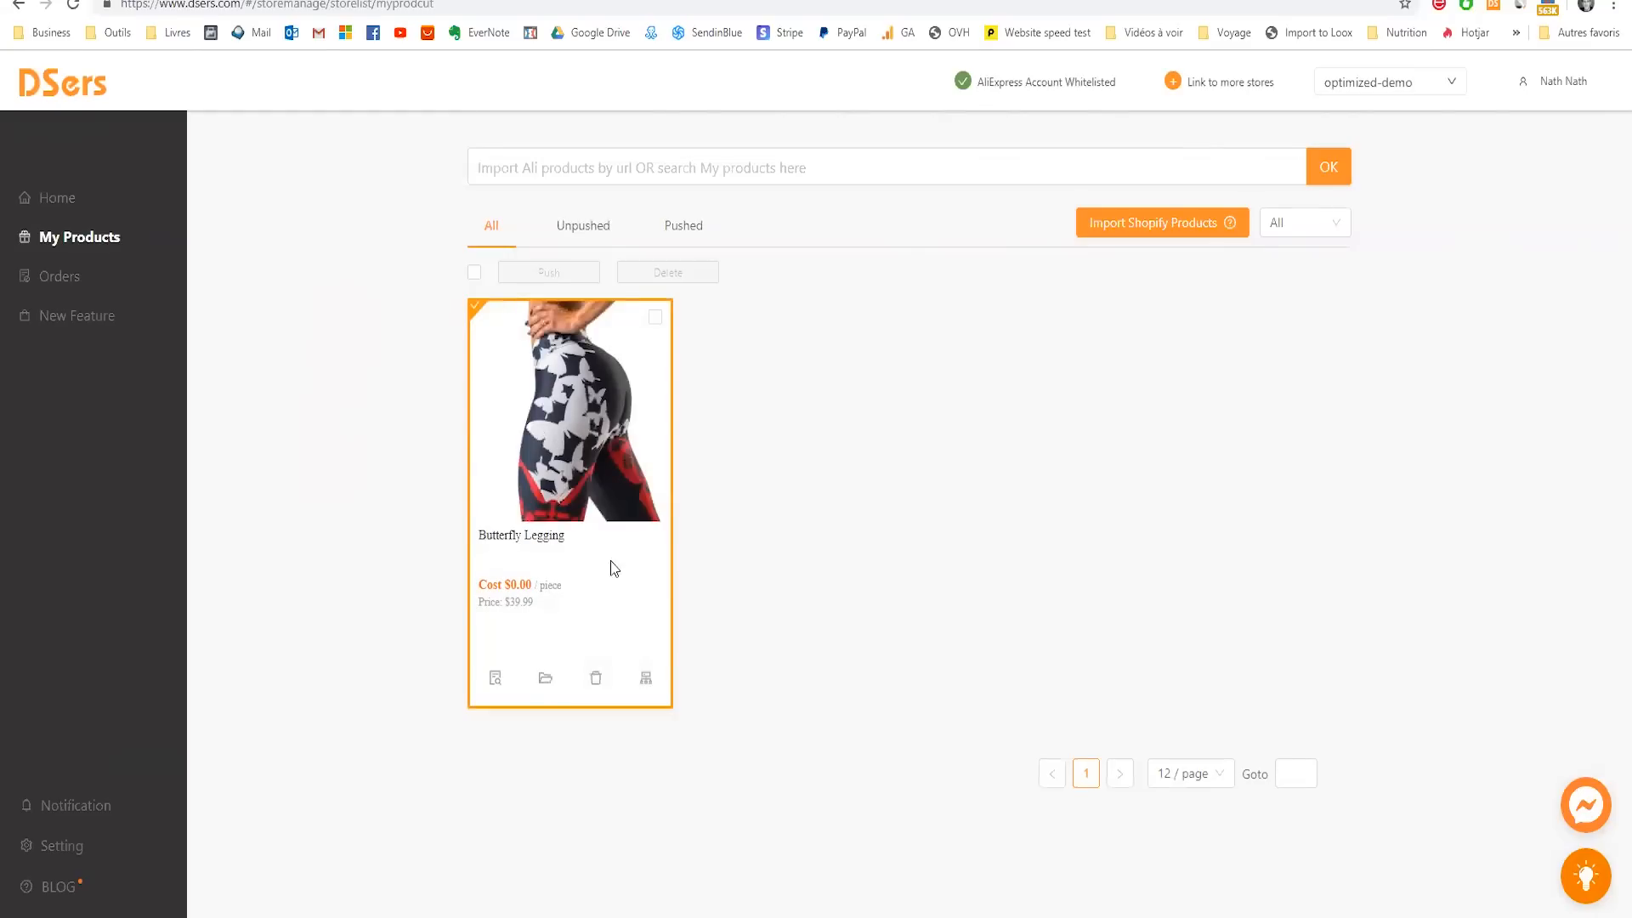
# - In Butterfly Legging's supplier management, import the CHRLEISURE leggings by AliExpress URL and set this supplier as the default option
pyautogui.click(646, 690)
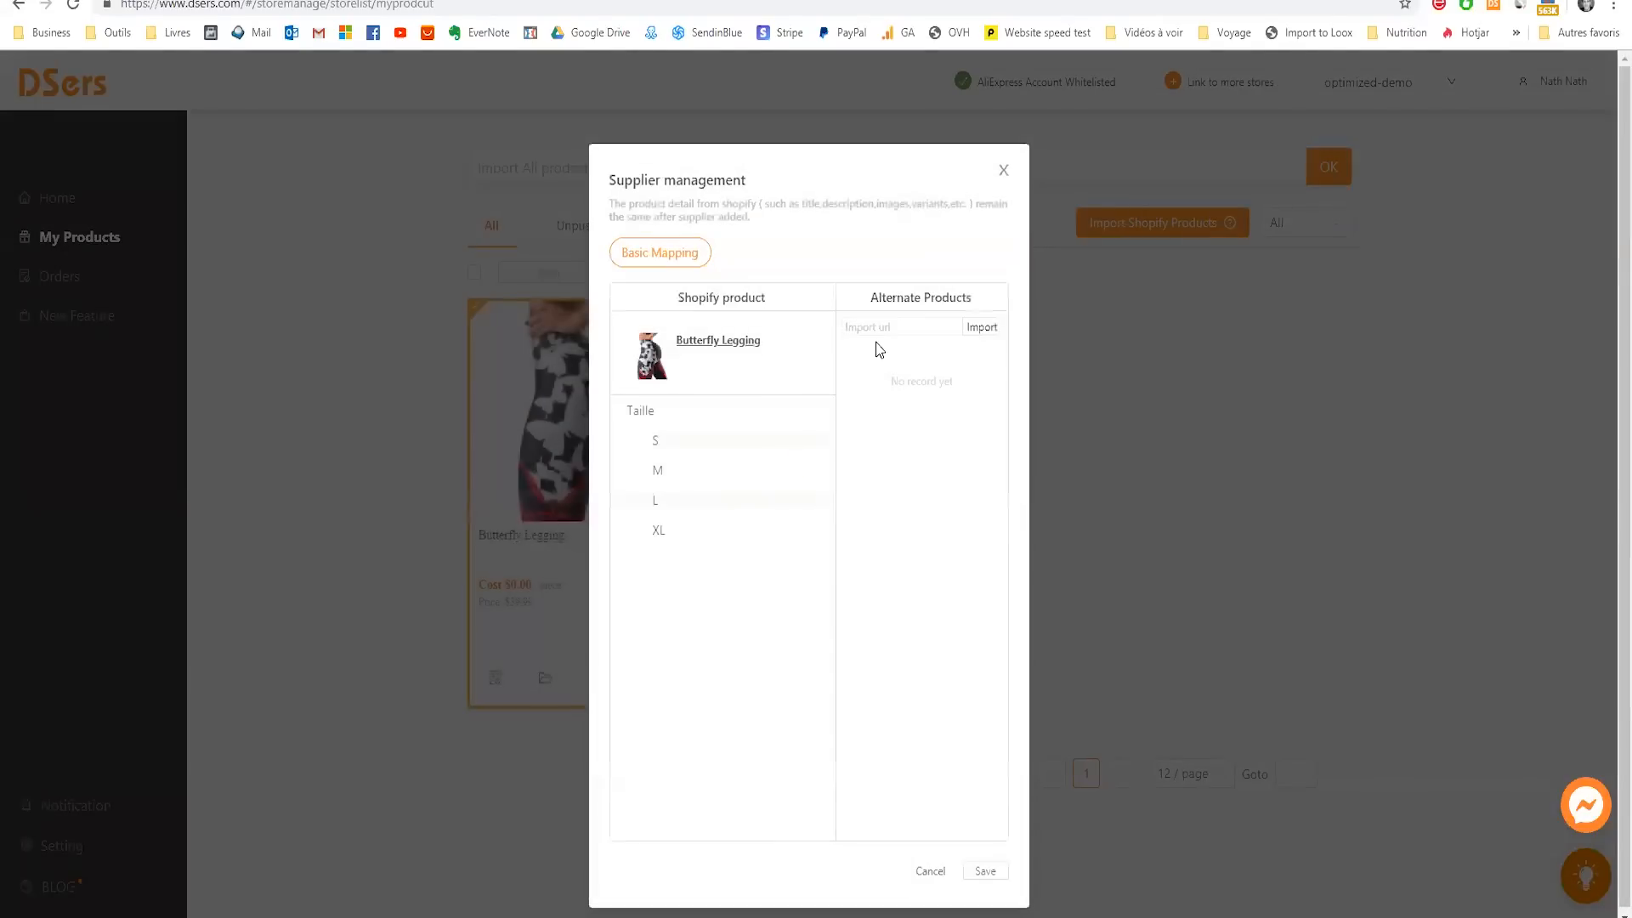
pyautogui.click(433, 1)
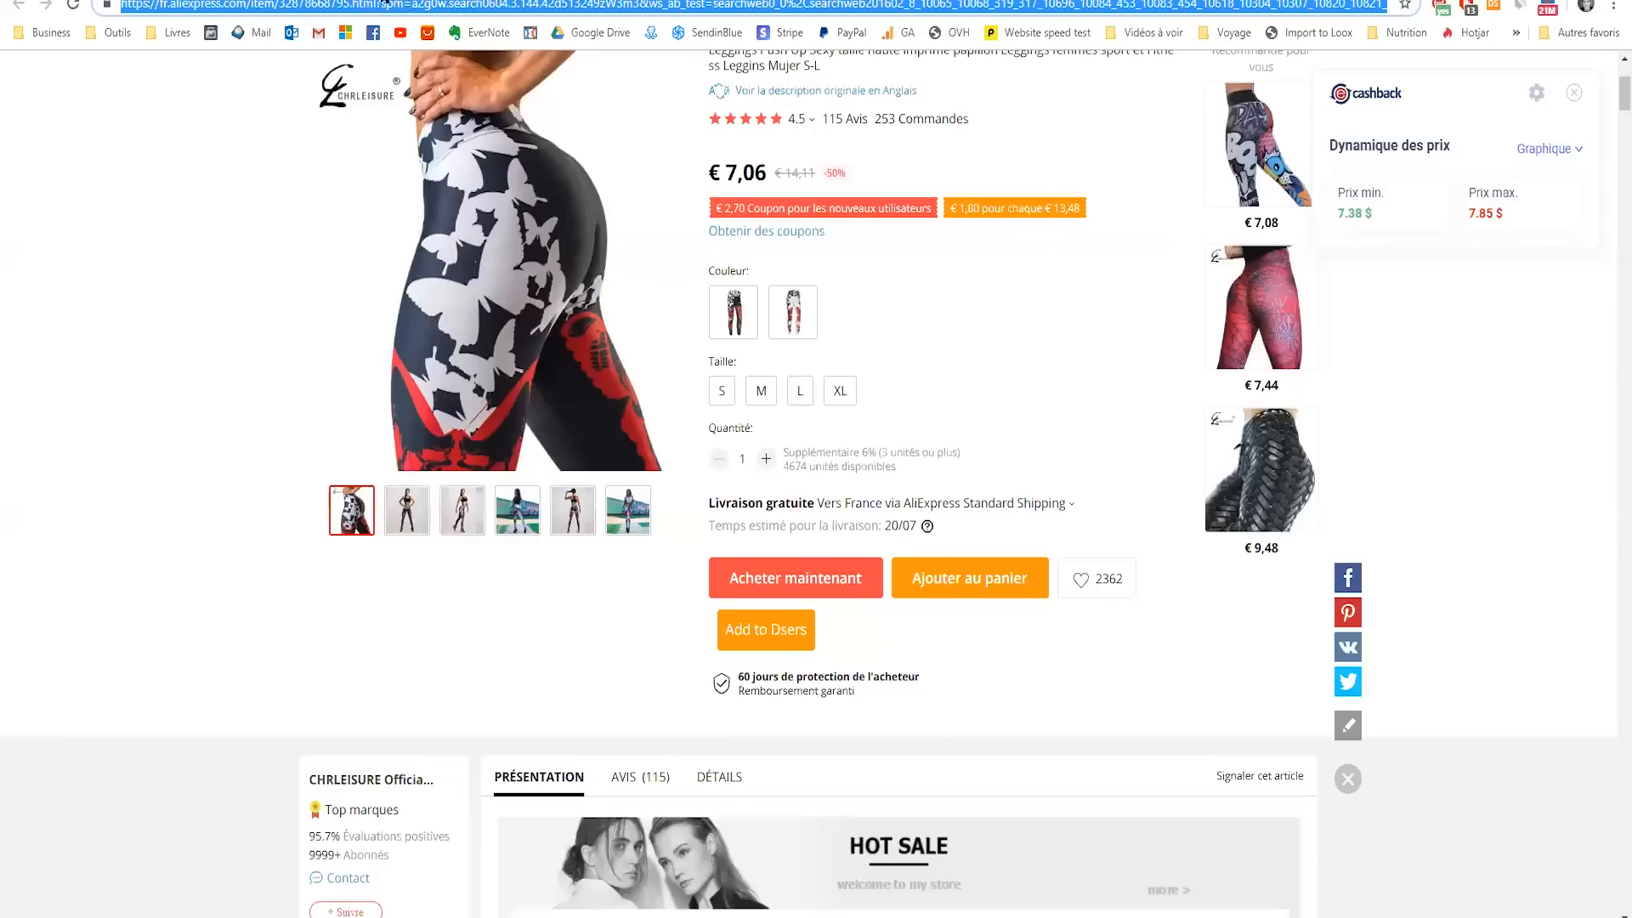
pyautogui.click(387, 1)
pyautogui.click(891, 328)
pyautogui.hotkey('ctrl', 'v')
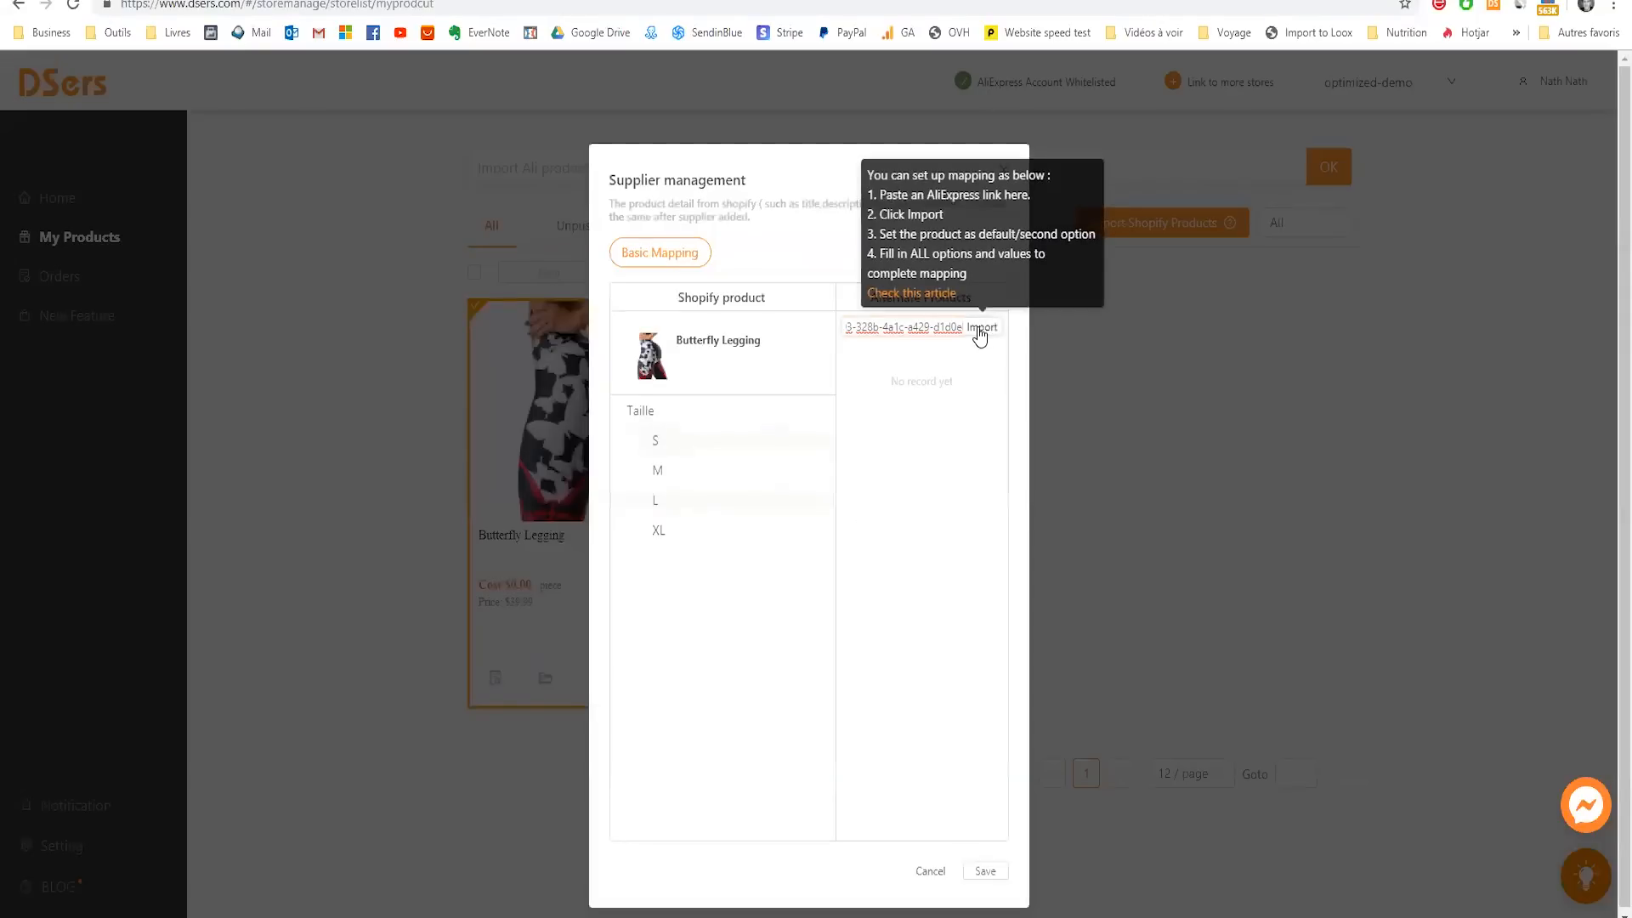
pyautogui.click(980, 332)
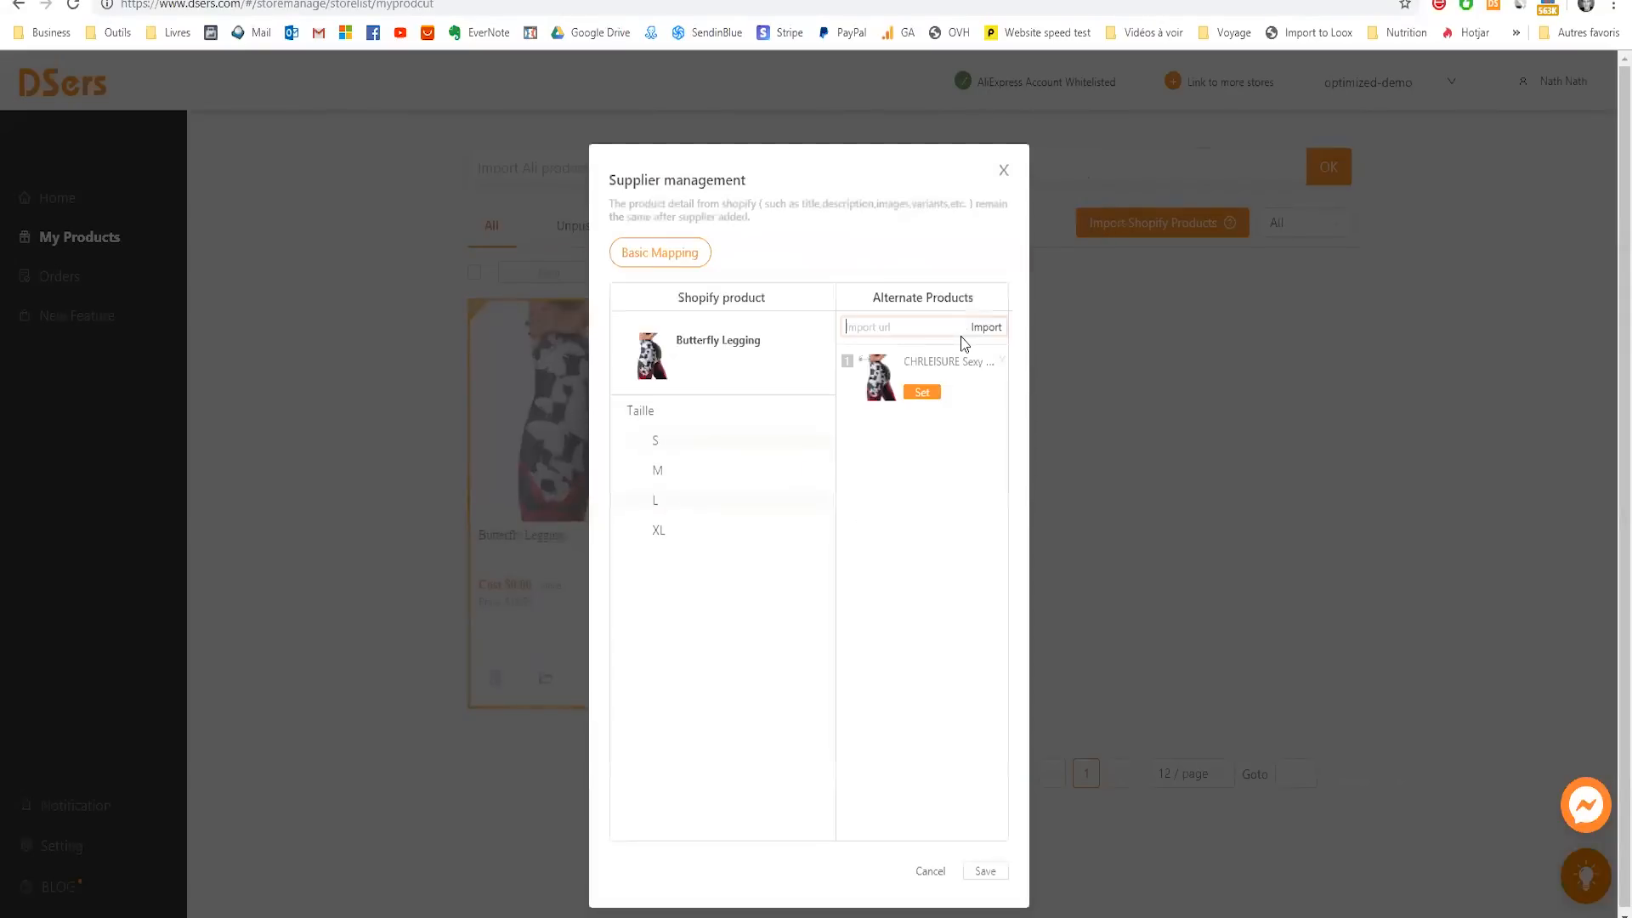
pyautogui.click(921, 396)
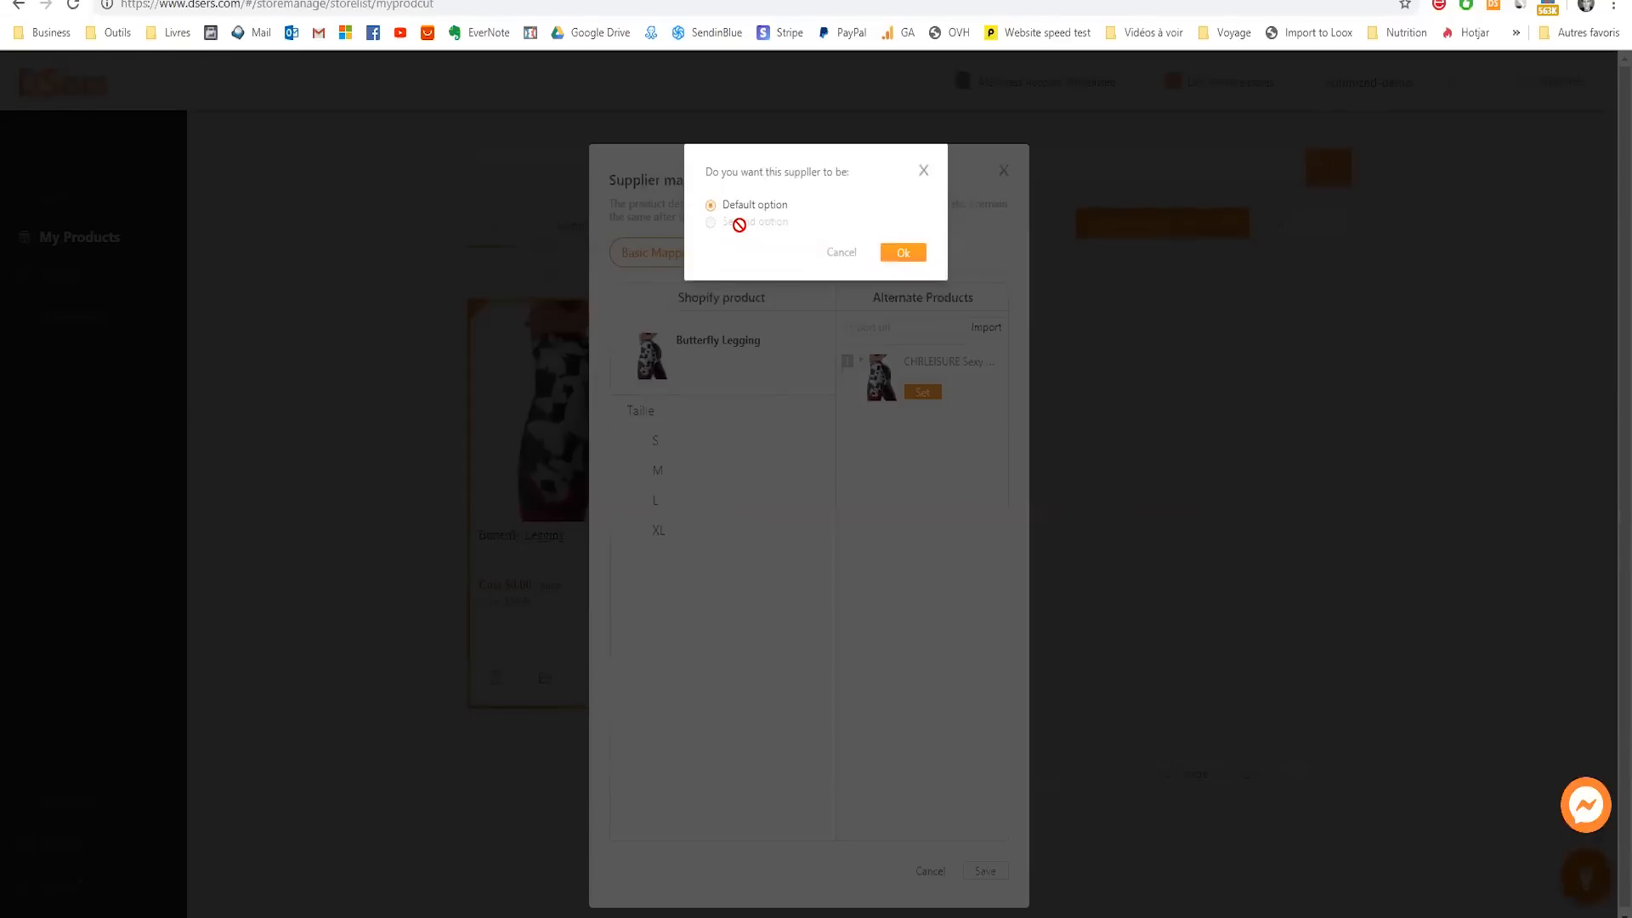
pyautogui.click(903, 252)
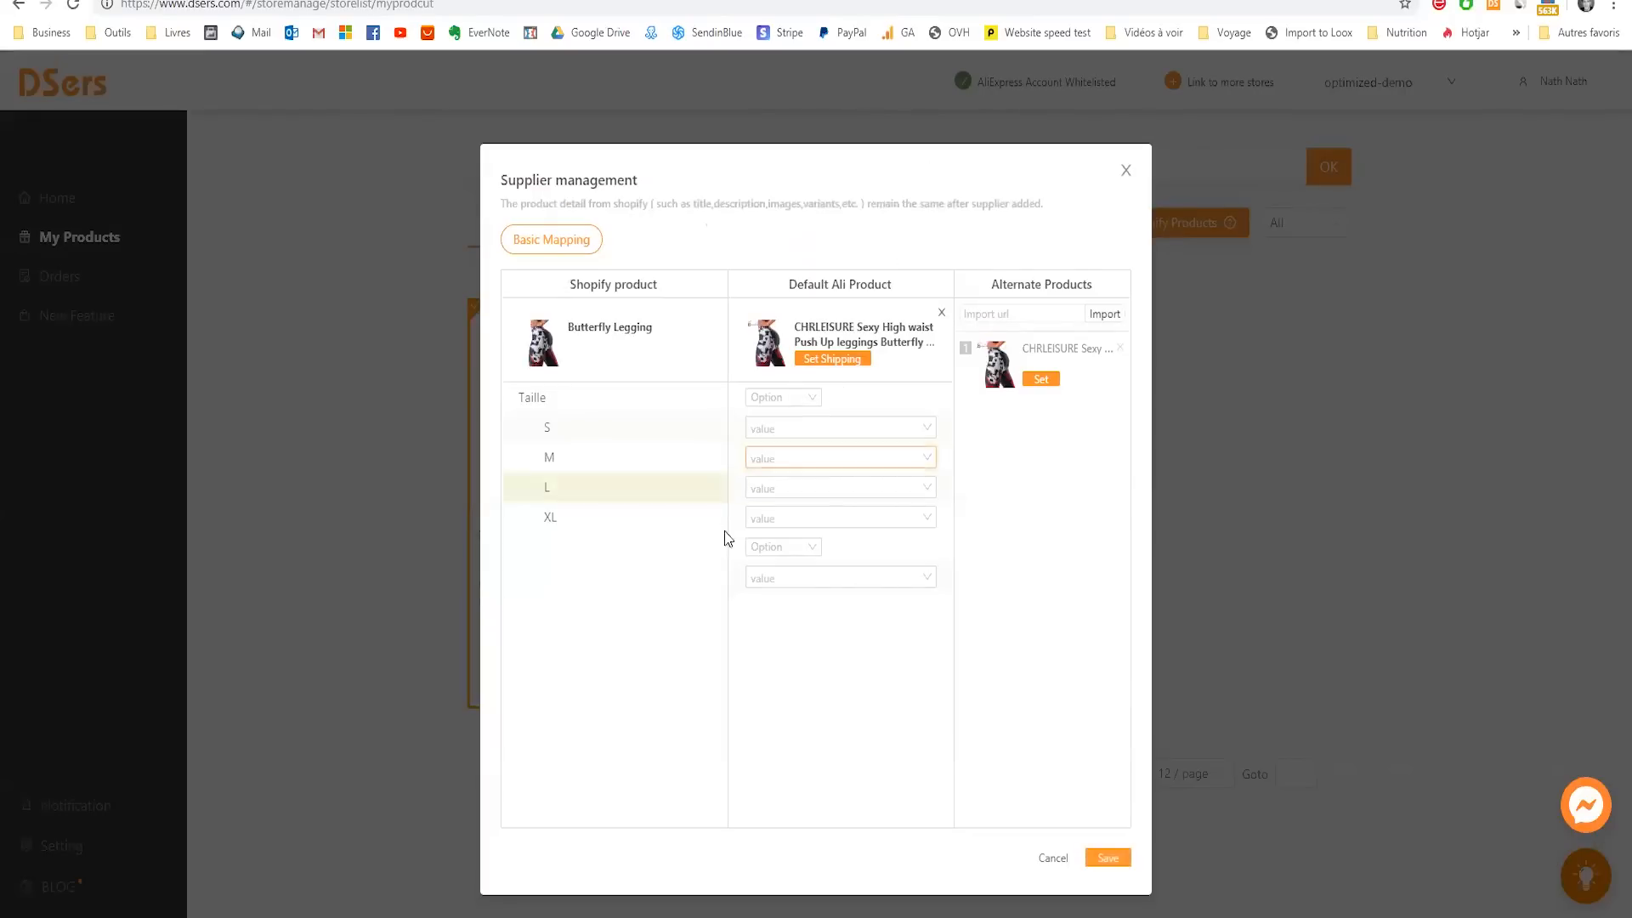
# - Map the Shopify Taille option to the supplier's Size, matching S, M, L and XL to the same values
pyautogui.click(770, 397)
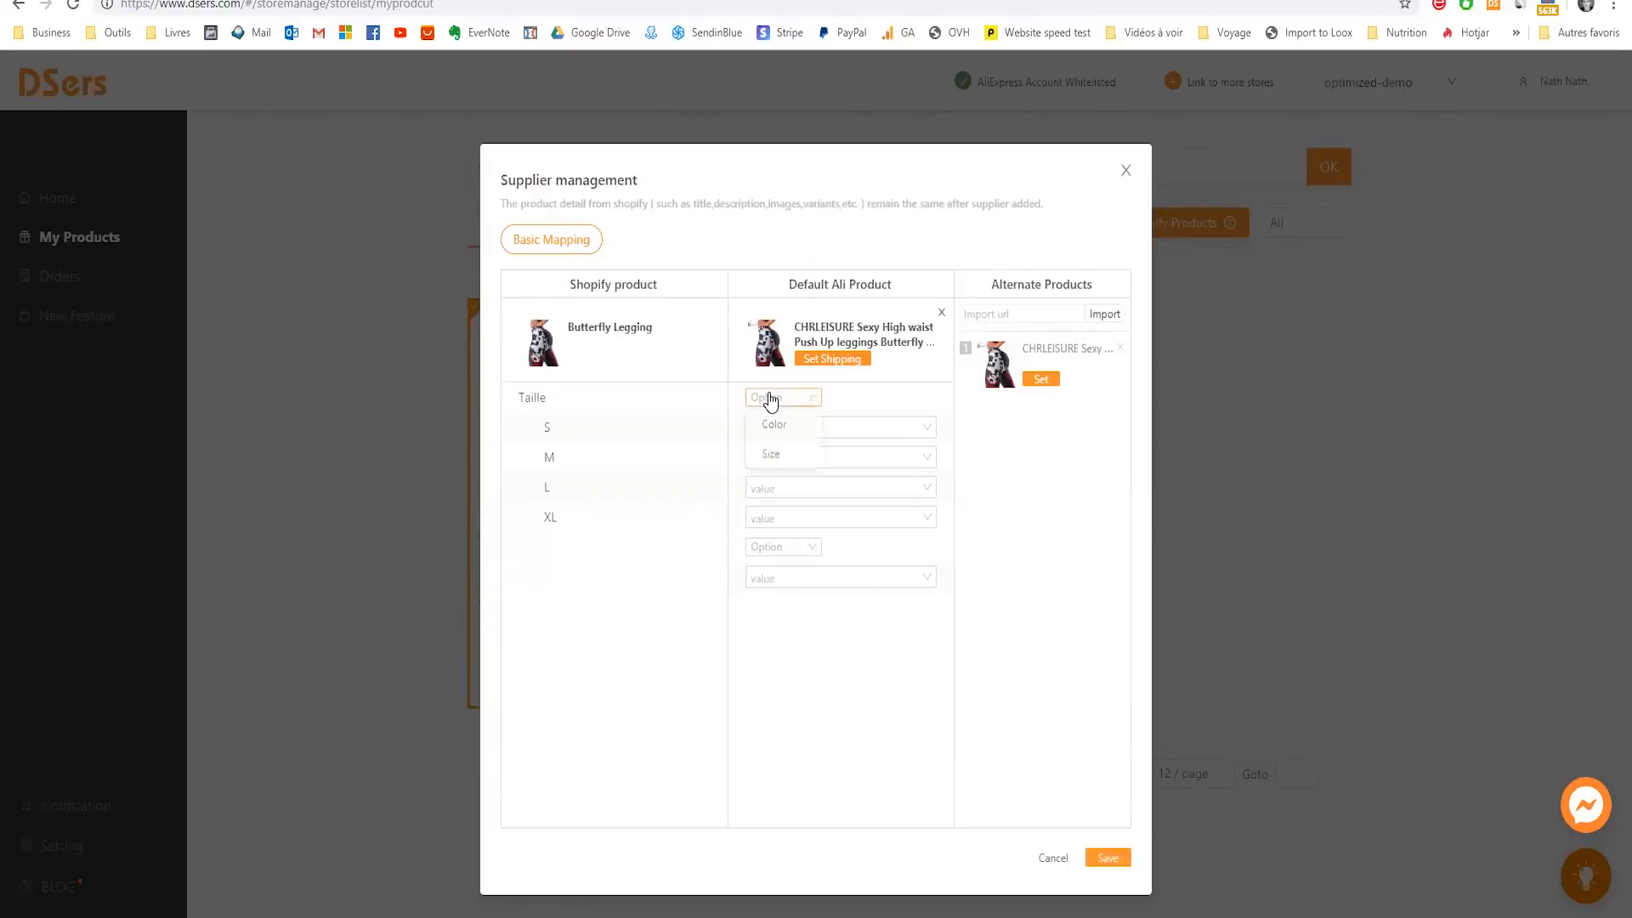
pyautogui.click(771, 454)
pyautogui.click(767, 431)
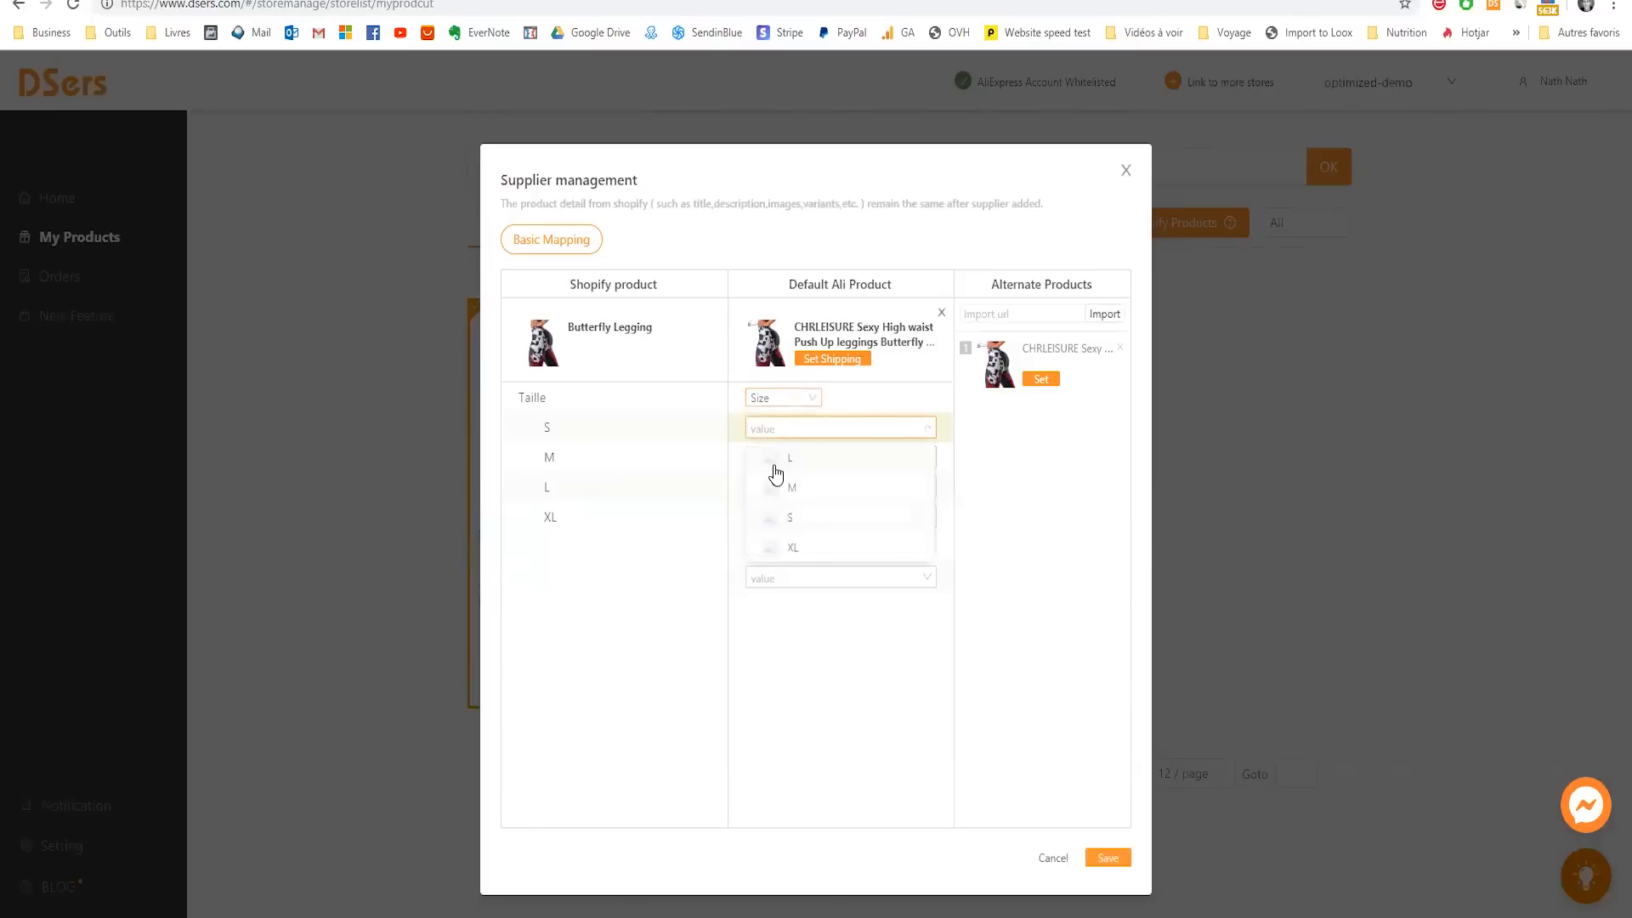
pyautogui.click(795, 520)
pyautogui.click(794, 523)
pyautogui.click(803, 524)
pyautogui.click(780, 521)
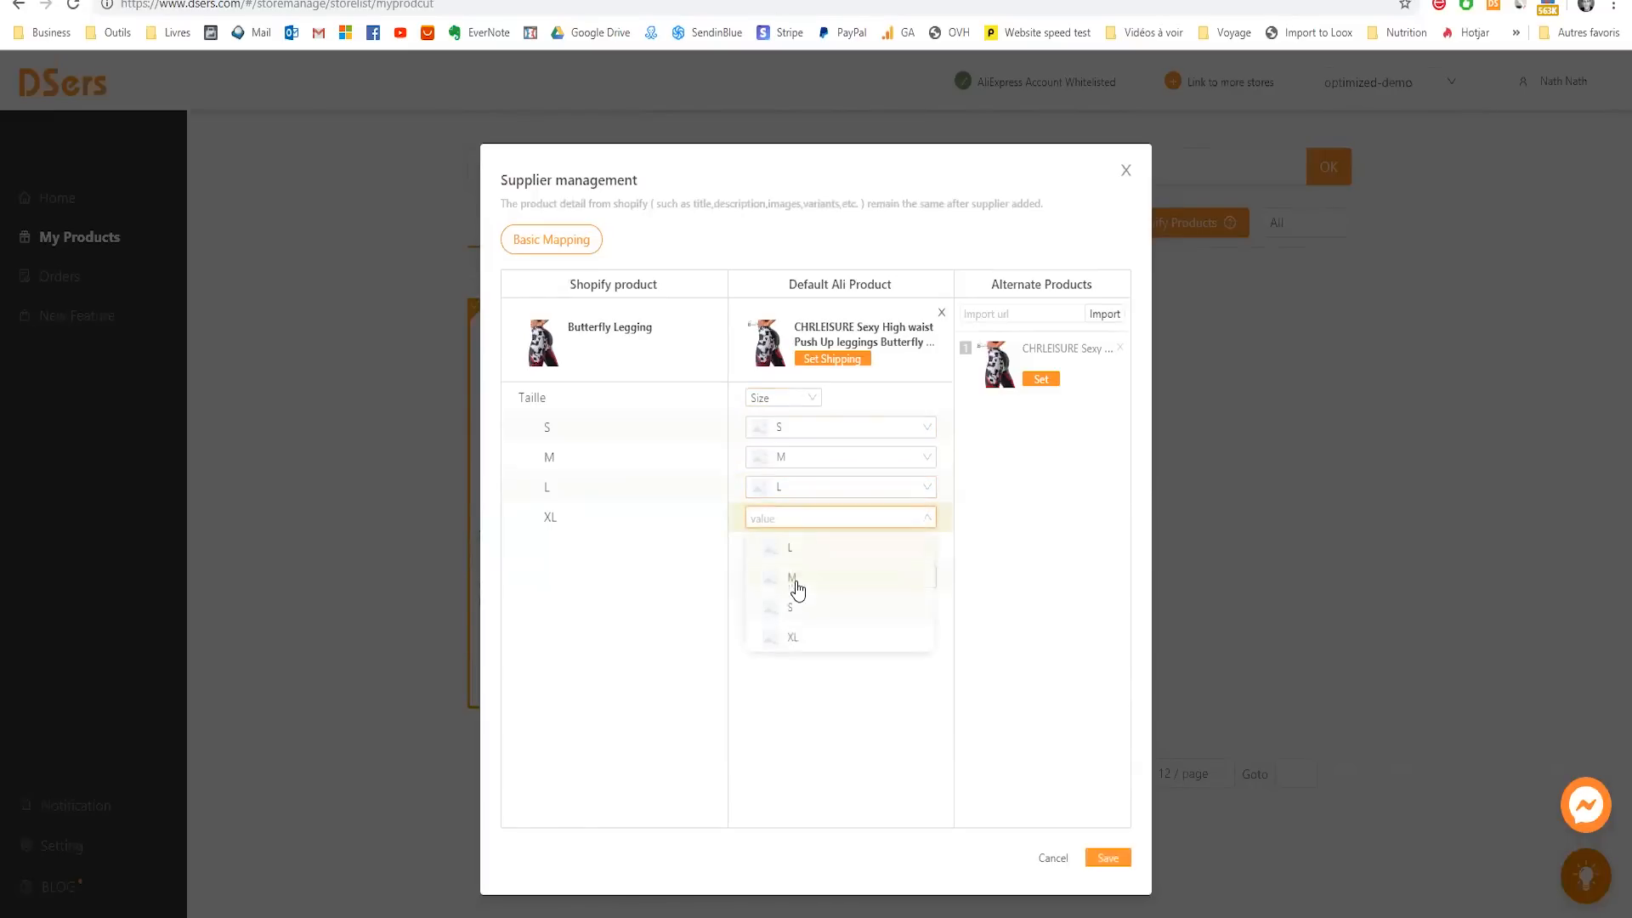
pyautogui.click(800, 640)
# - Map the supplier's remaining option as Color with the value Black
pyautogui.click(792, 549)
pyautogui.click(786, 581)
pyautogui.click(805, 580)
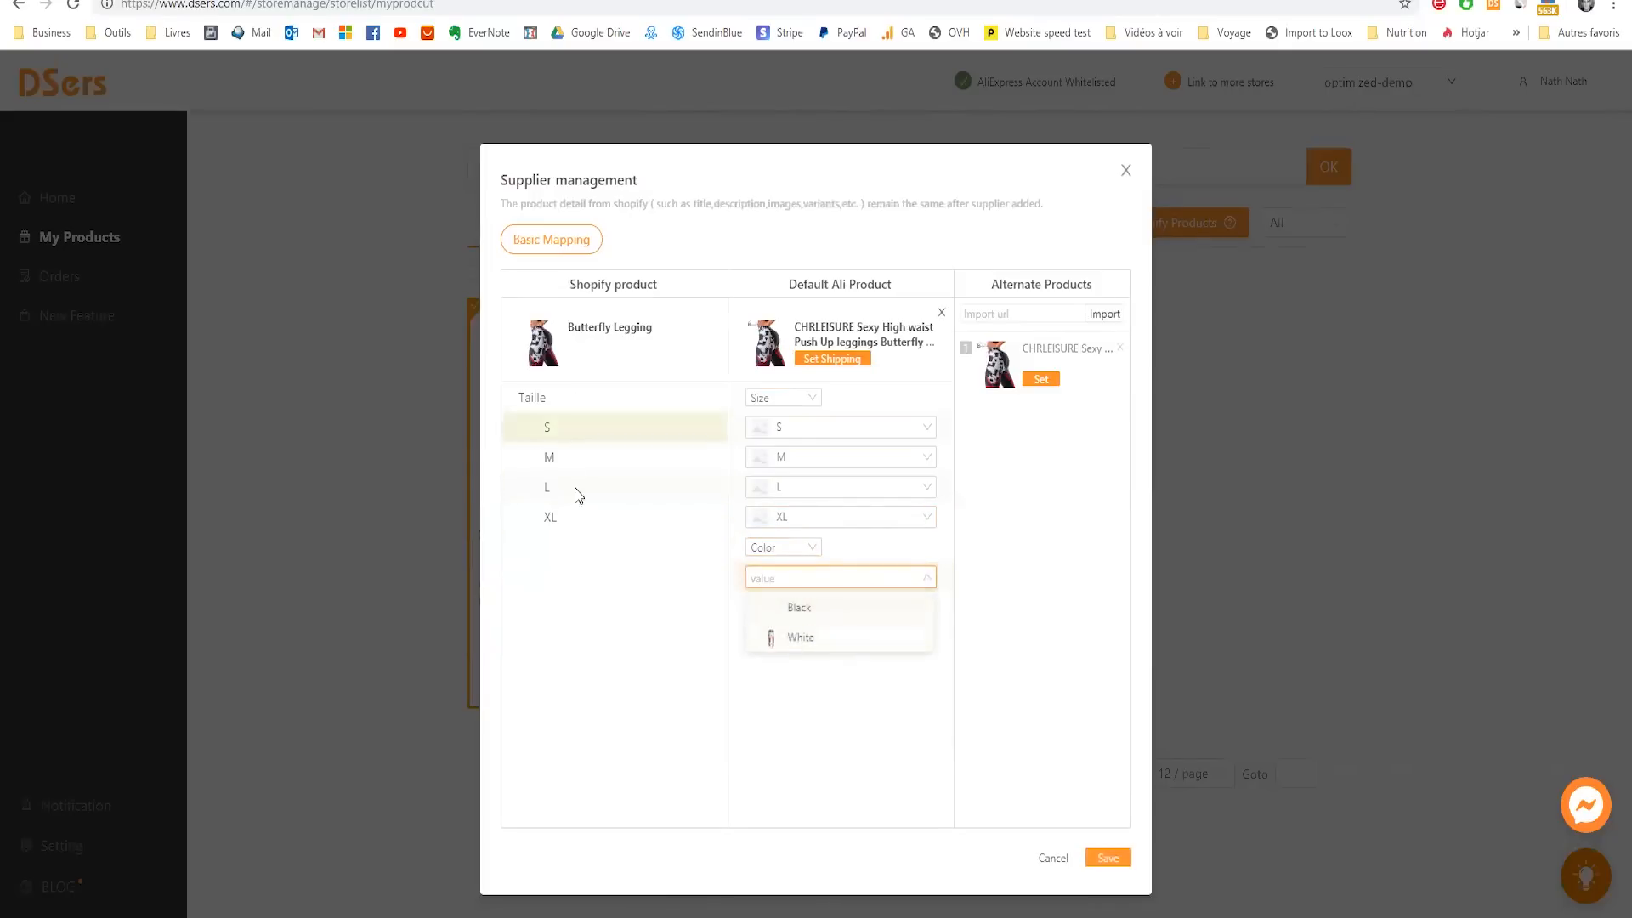
pyautogui.click(801, 619)
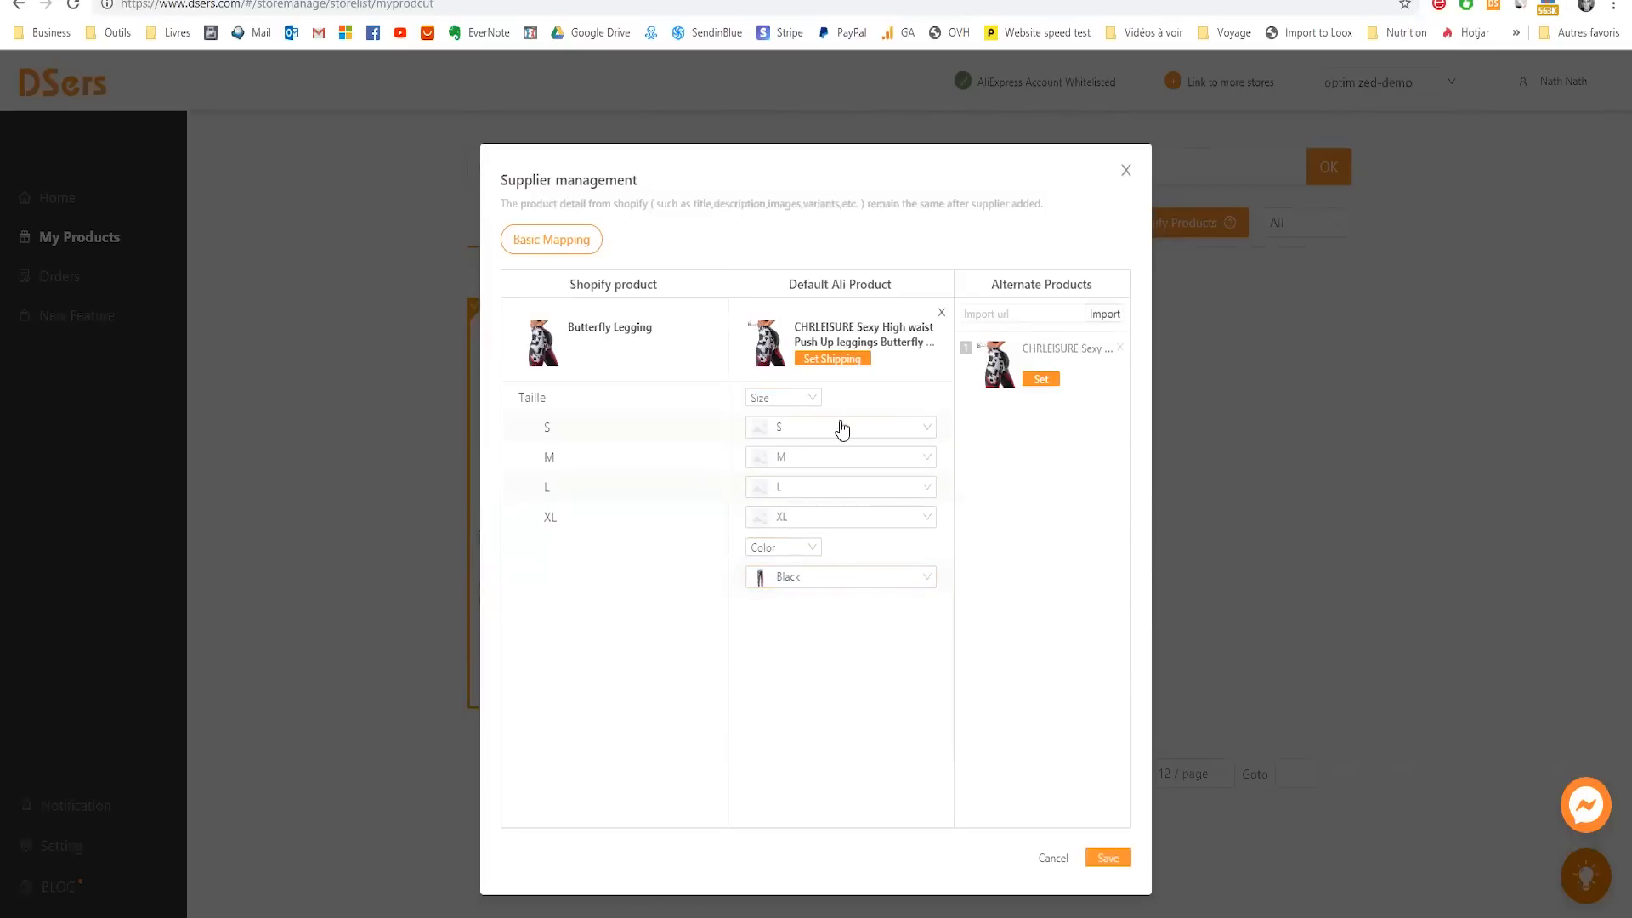
# - Set the default supplier's shipping to France to AliExpress Standard Shipping and save it
pyautogui.click(833, 363)
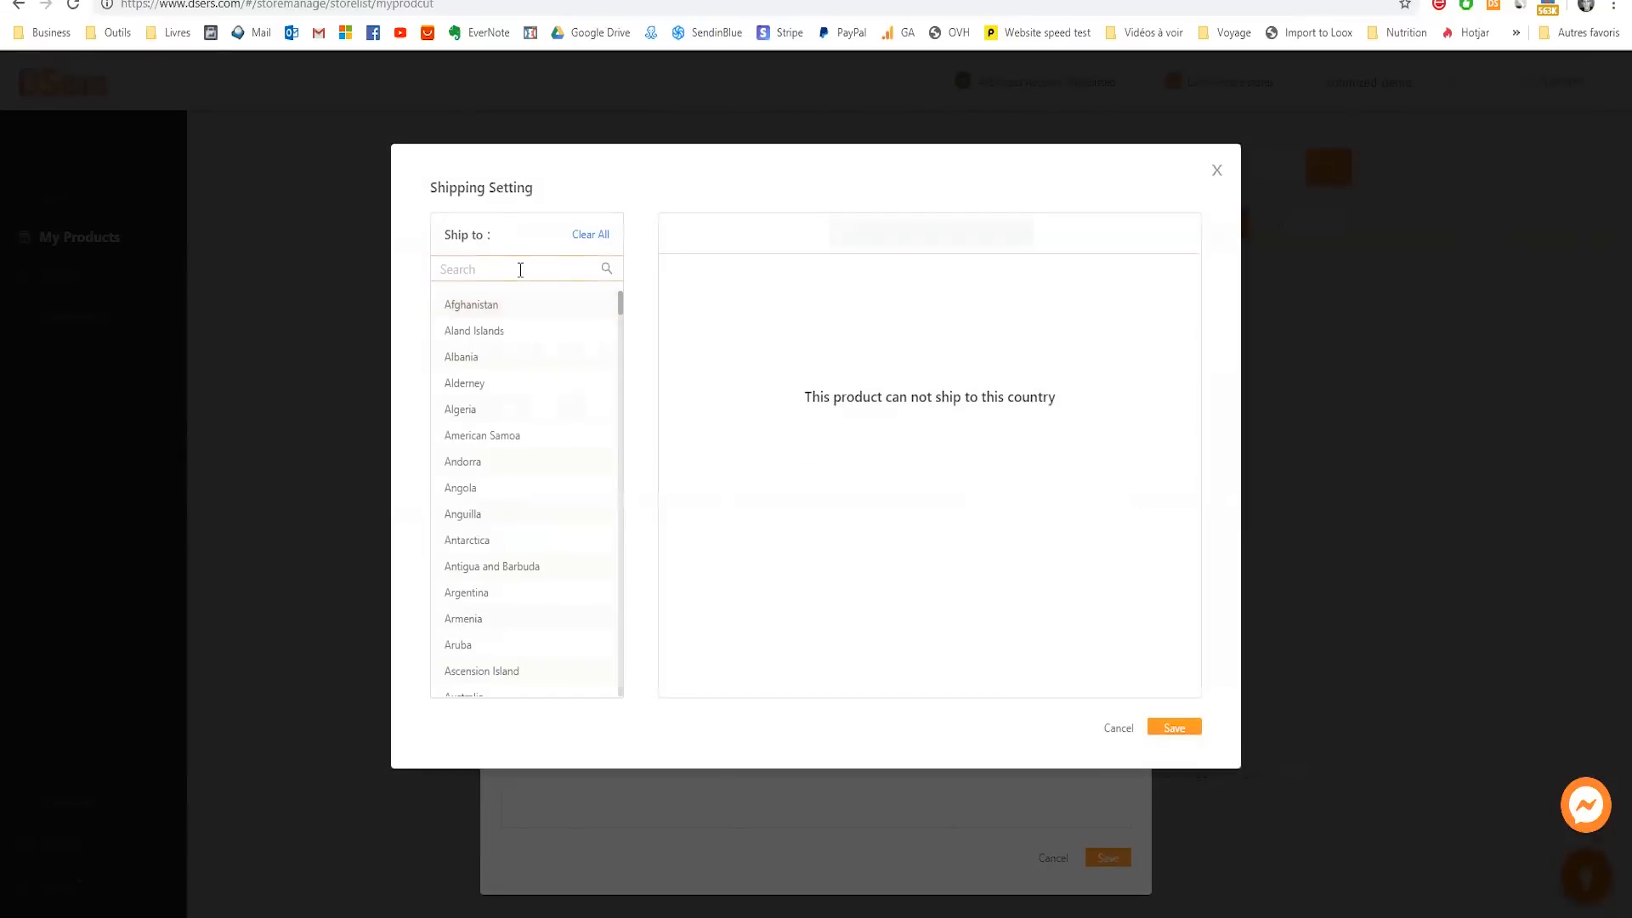
pyautogui.write('f')
pyautogui.click(459, 306)
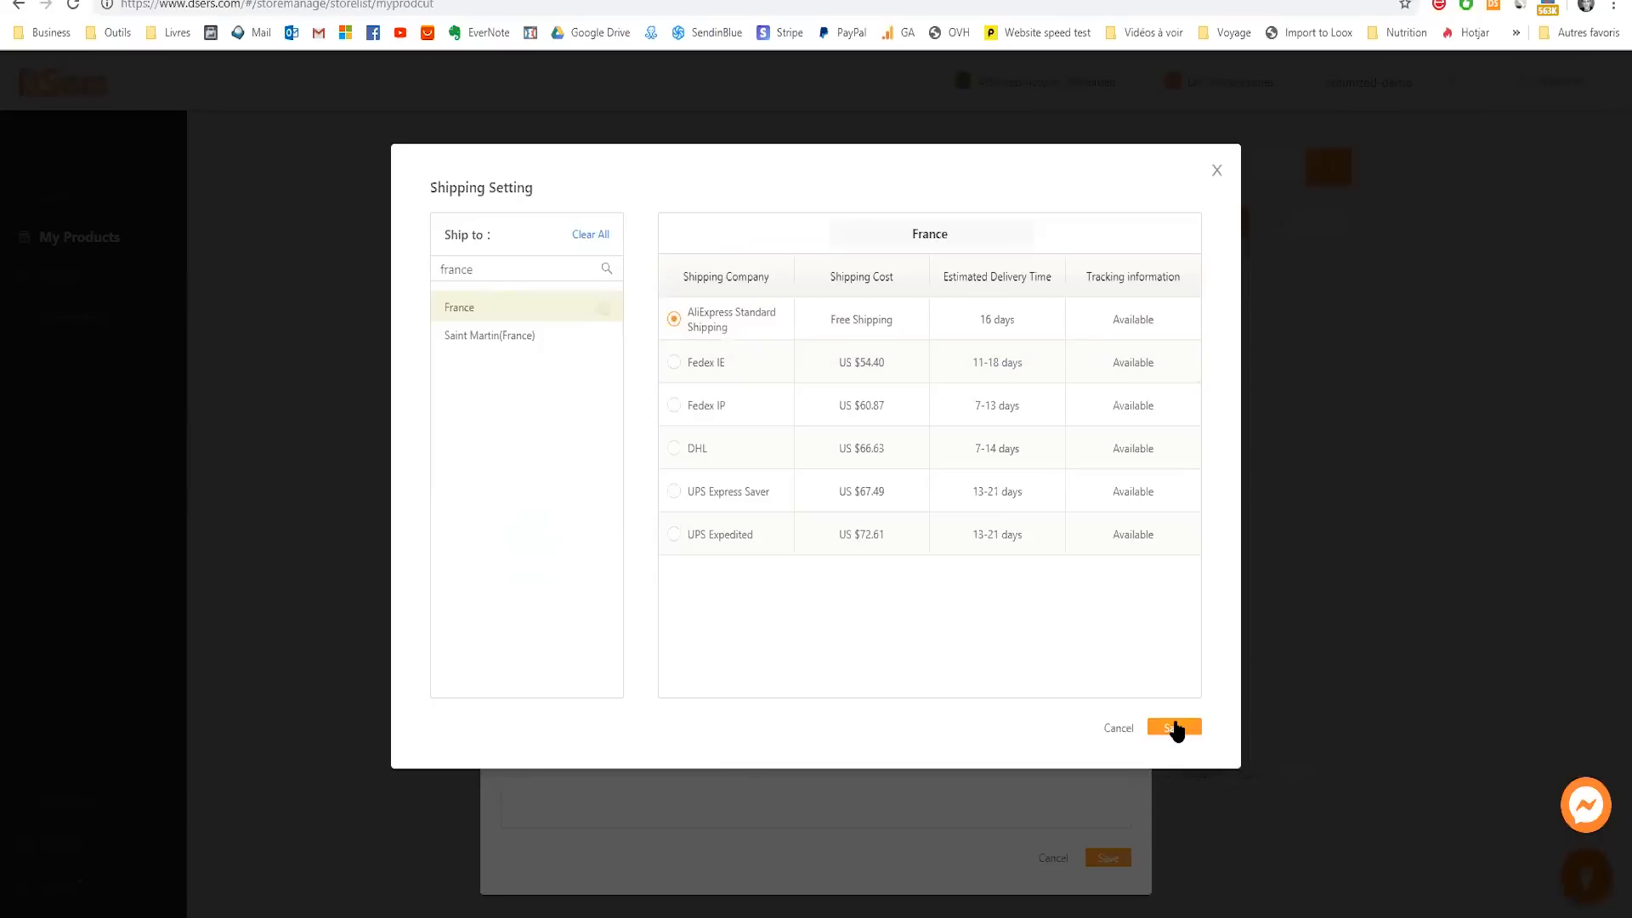
pyautogui.click(1173, 726)
# - Set the shipping to Belgium to AliExpress Standard Shipping, save it and close the shipping settings
pyautogui.moveTo(488, 266); pyautogui.dragTo(441, 266)
pyautogui.write('Belgium')
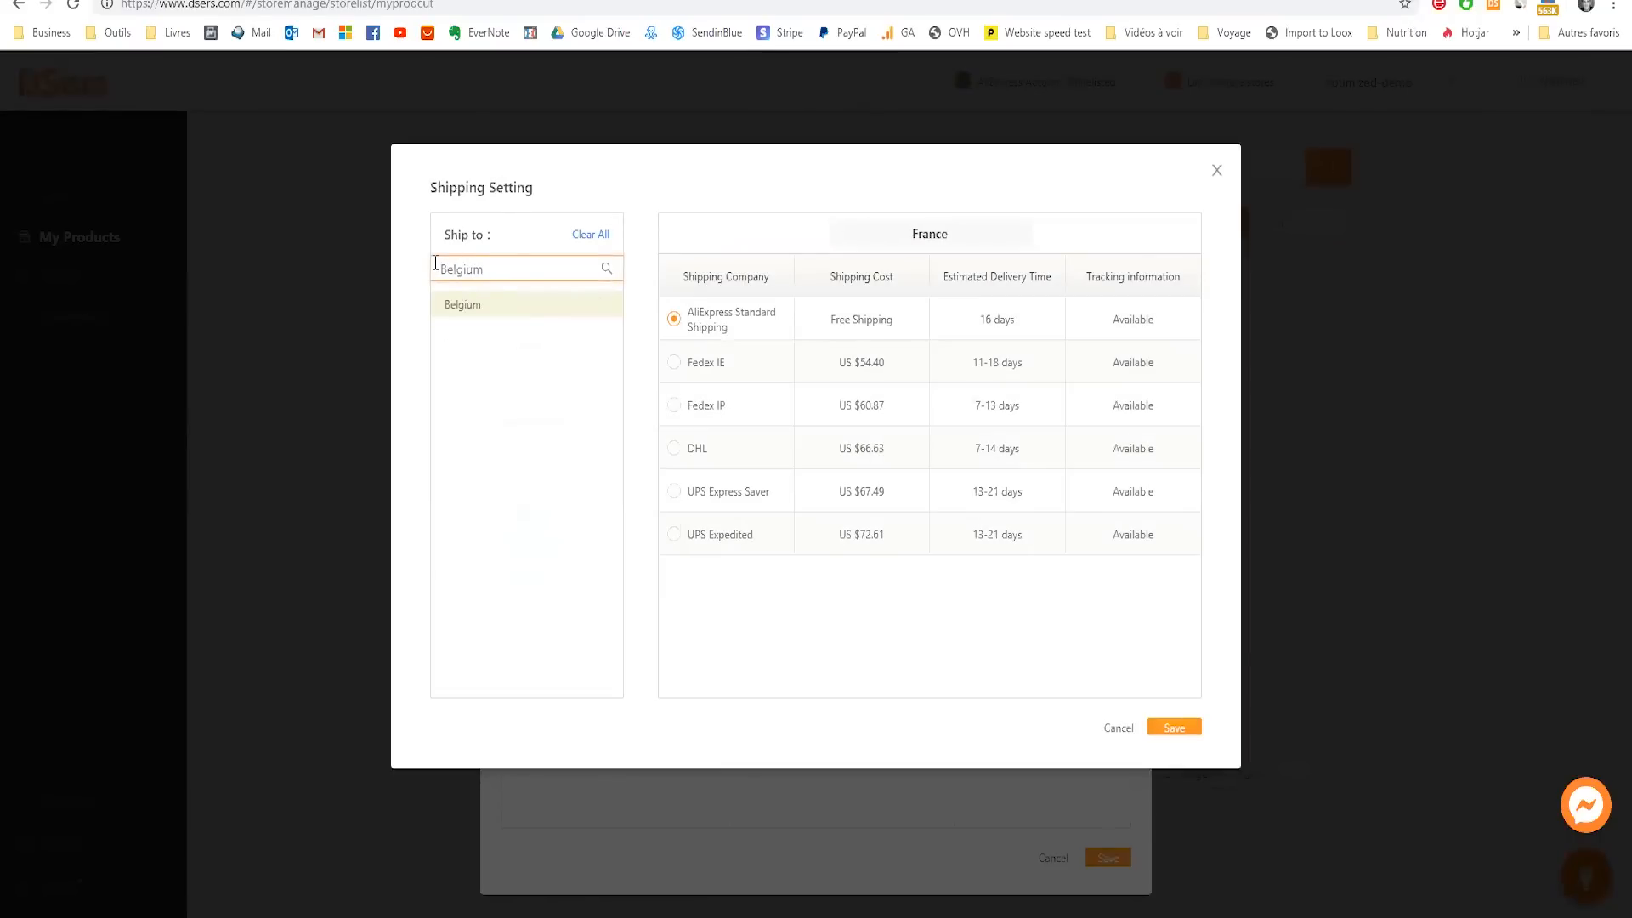
pyautogui.click(459, 311)
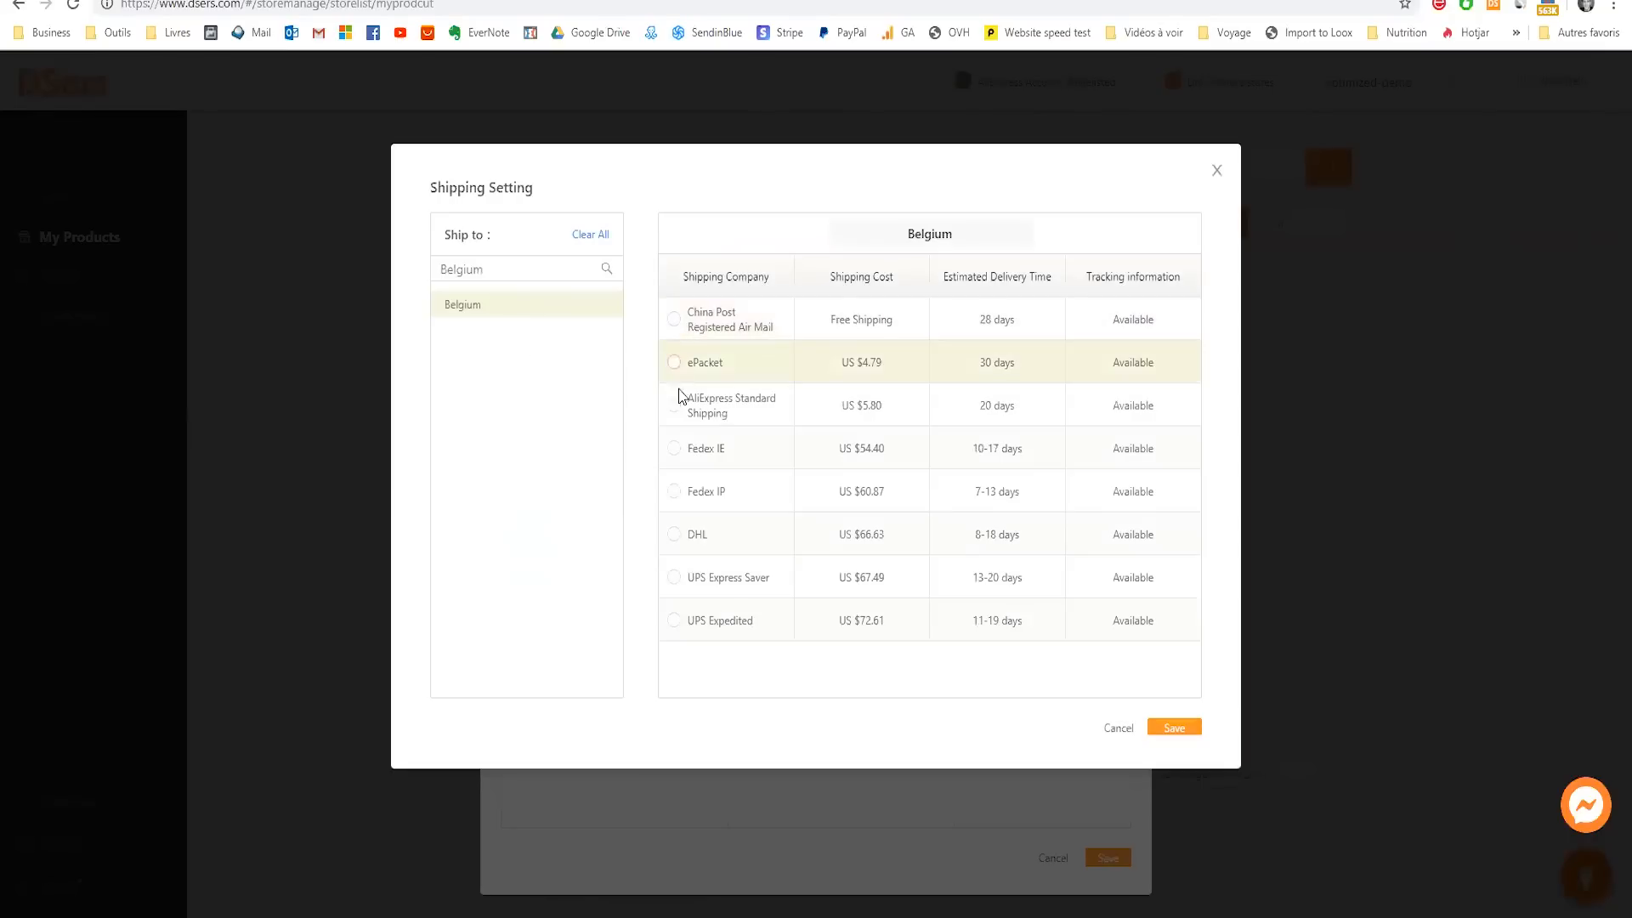
pyautogui.click(674, 406)
pyautogui.click(1171, 728)
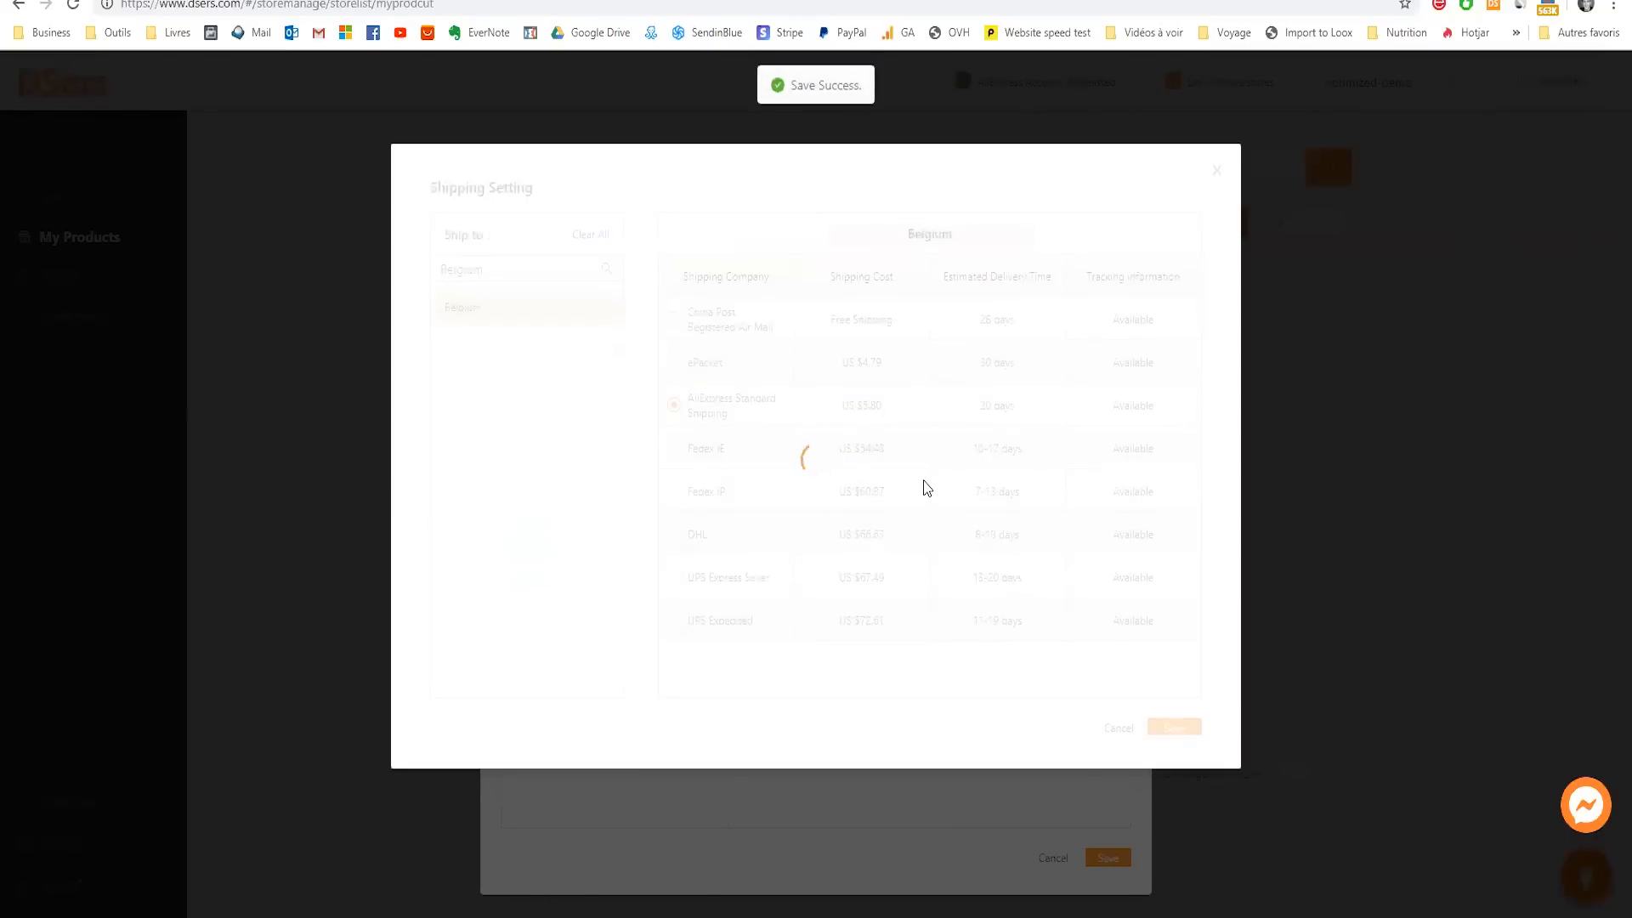
pyautogui.click(355, 270)
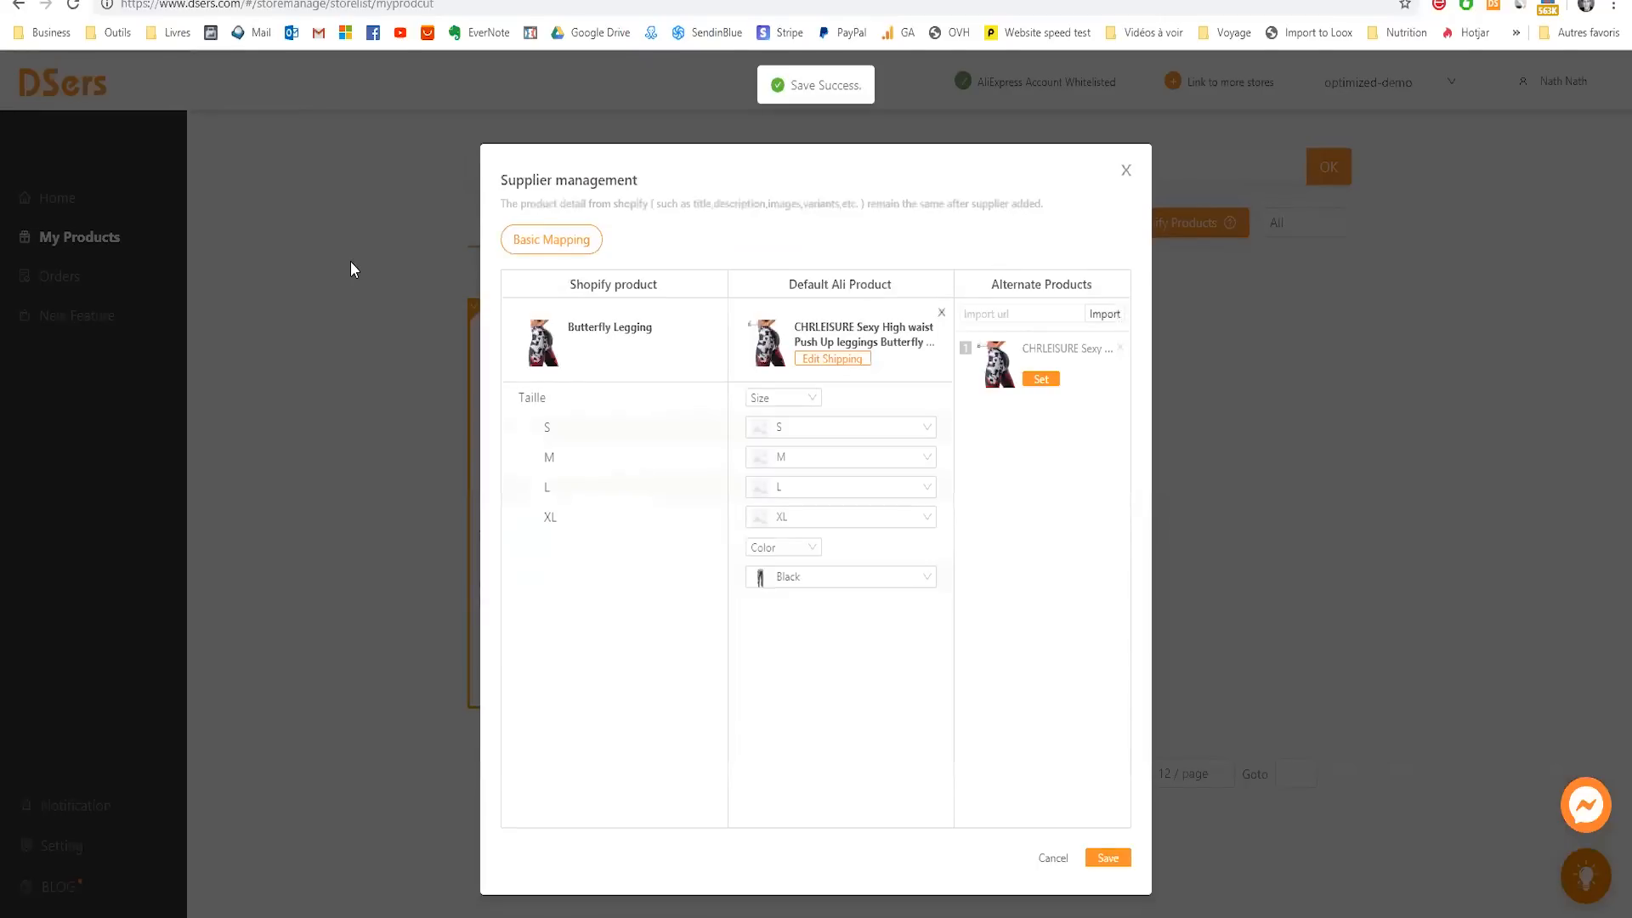
# - Choose and save a shipping method for Switzerland, and save the Butterfly Legging supplier mapping
pyautogui.click(827, 358)
pyautogui.write('swu')
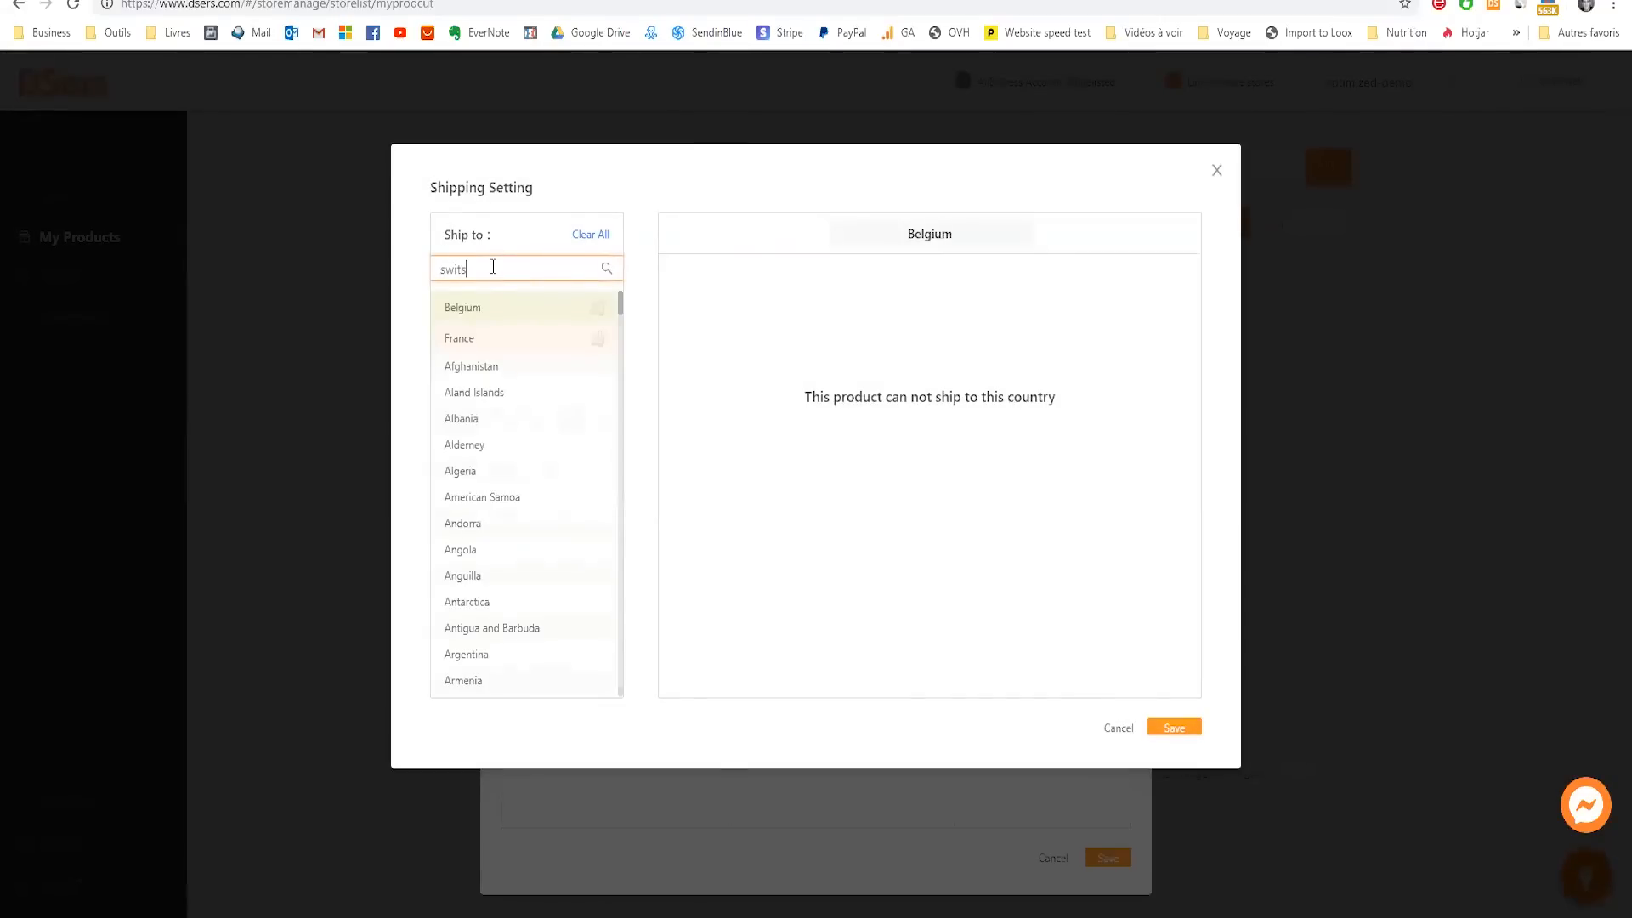
pyautogui.press('BackSpace')
pyautogui.click(482, 299)
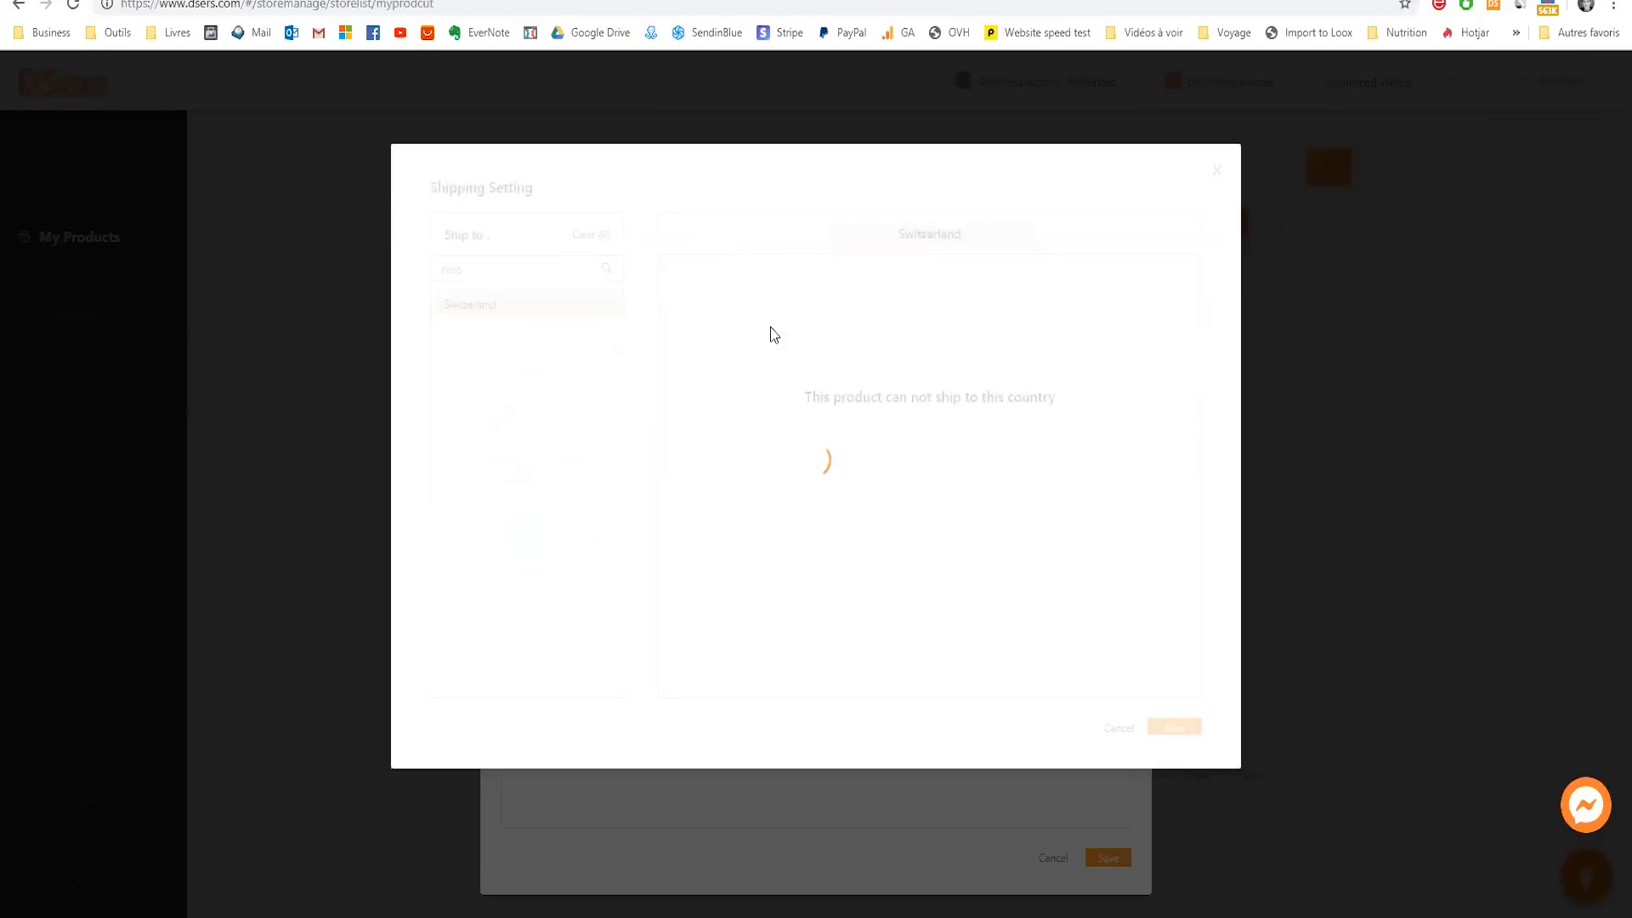
pyautogui.click(673, 406)
pyautogui.click(1173, 727)
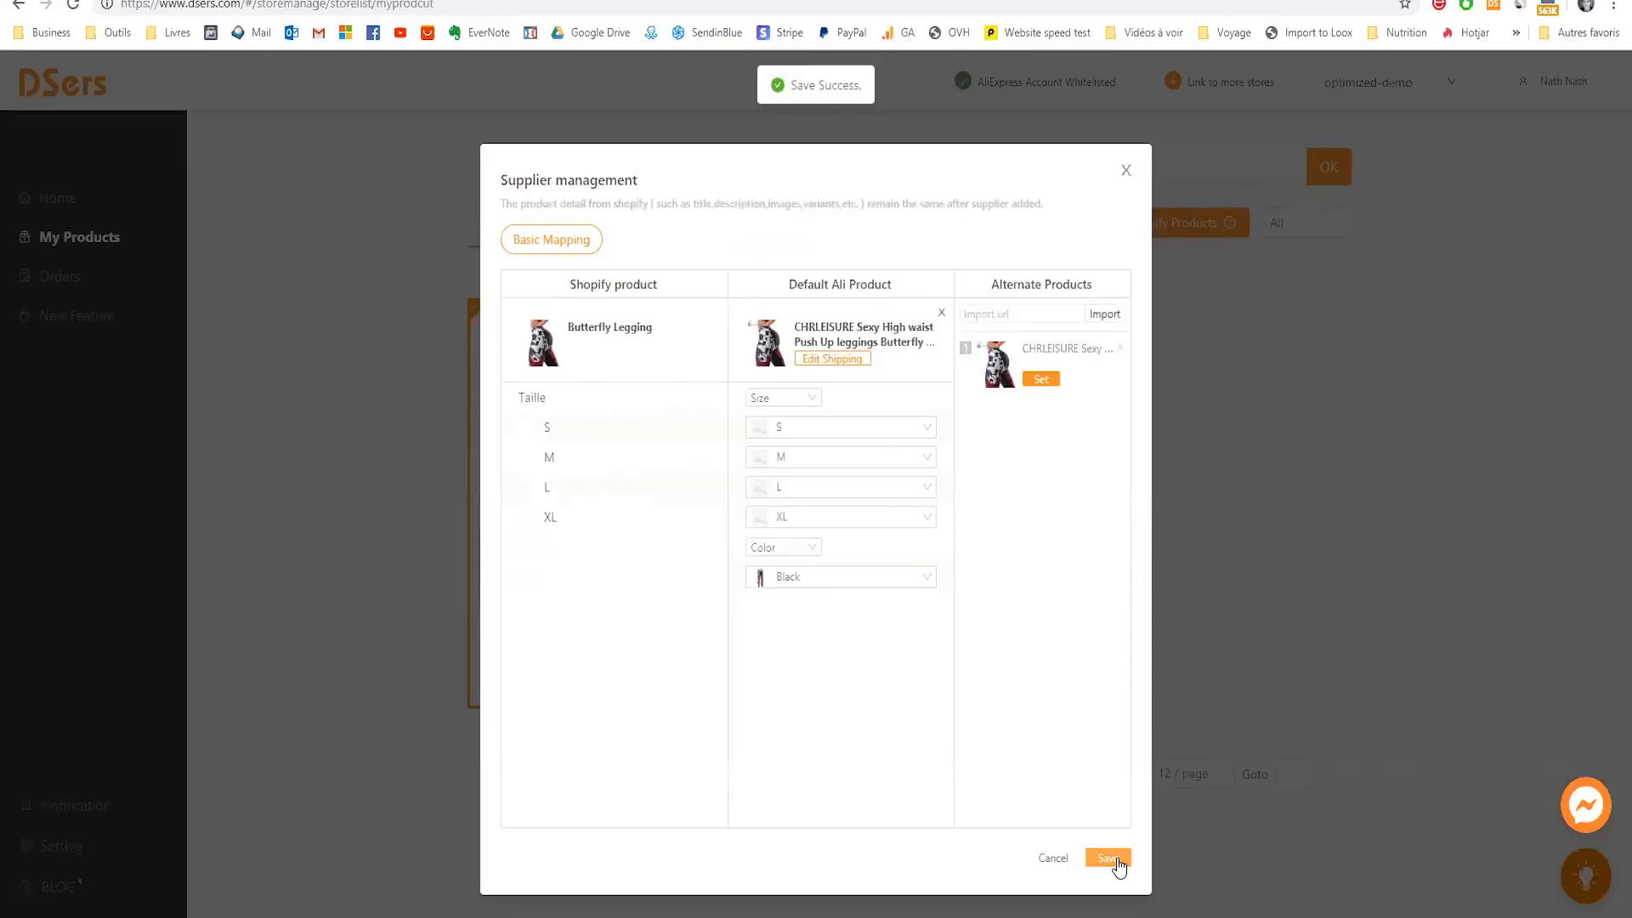
pyautogui.click(1117, 861)
pyautogui.click(1126, 173)
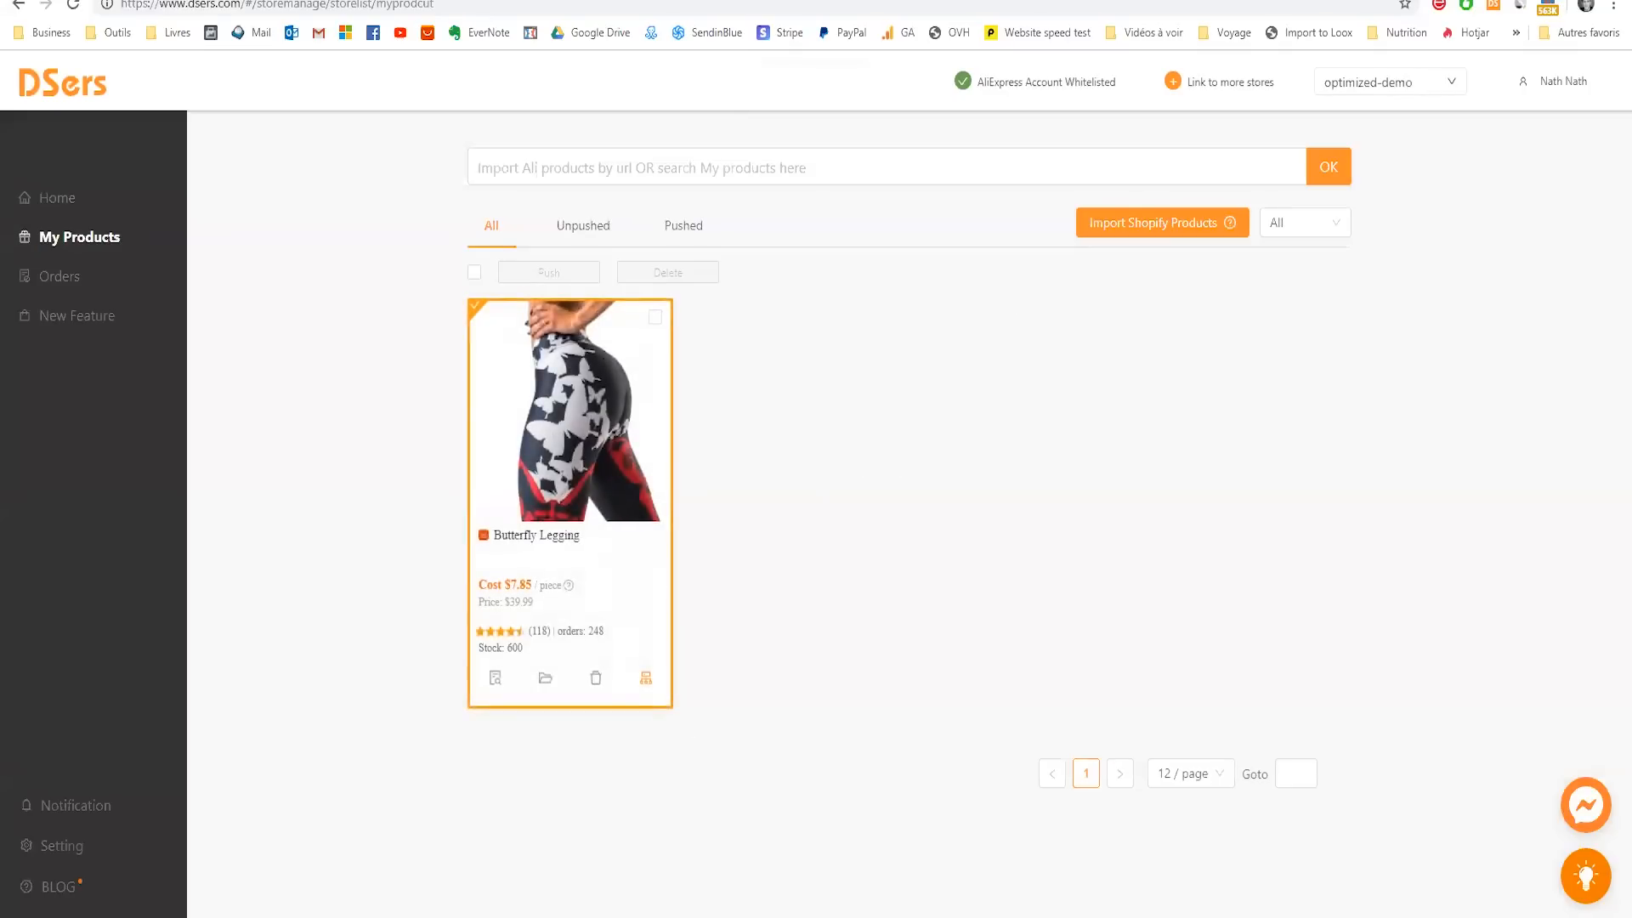
# - Import the CHRLEISURE butterfly leggings from AliExpress as a new DSers product using their URL
pyautogui.click(574, 446)
pyautogui.click(374, 1)
pyautogui.click(673, 179)
pyautogui.hotkey('ctrl', 'v')
pyautogui.click(1347, 180)
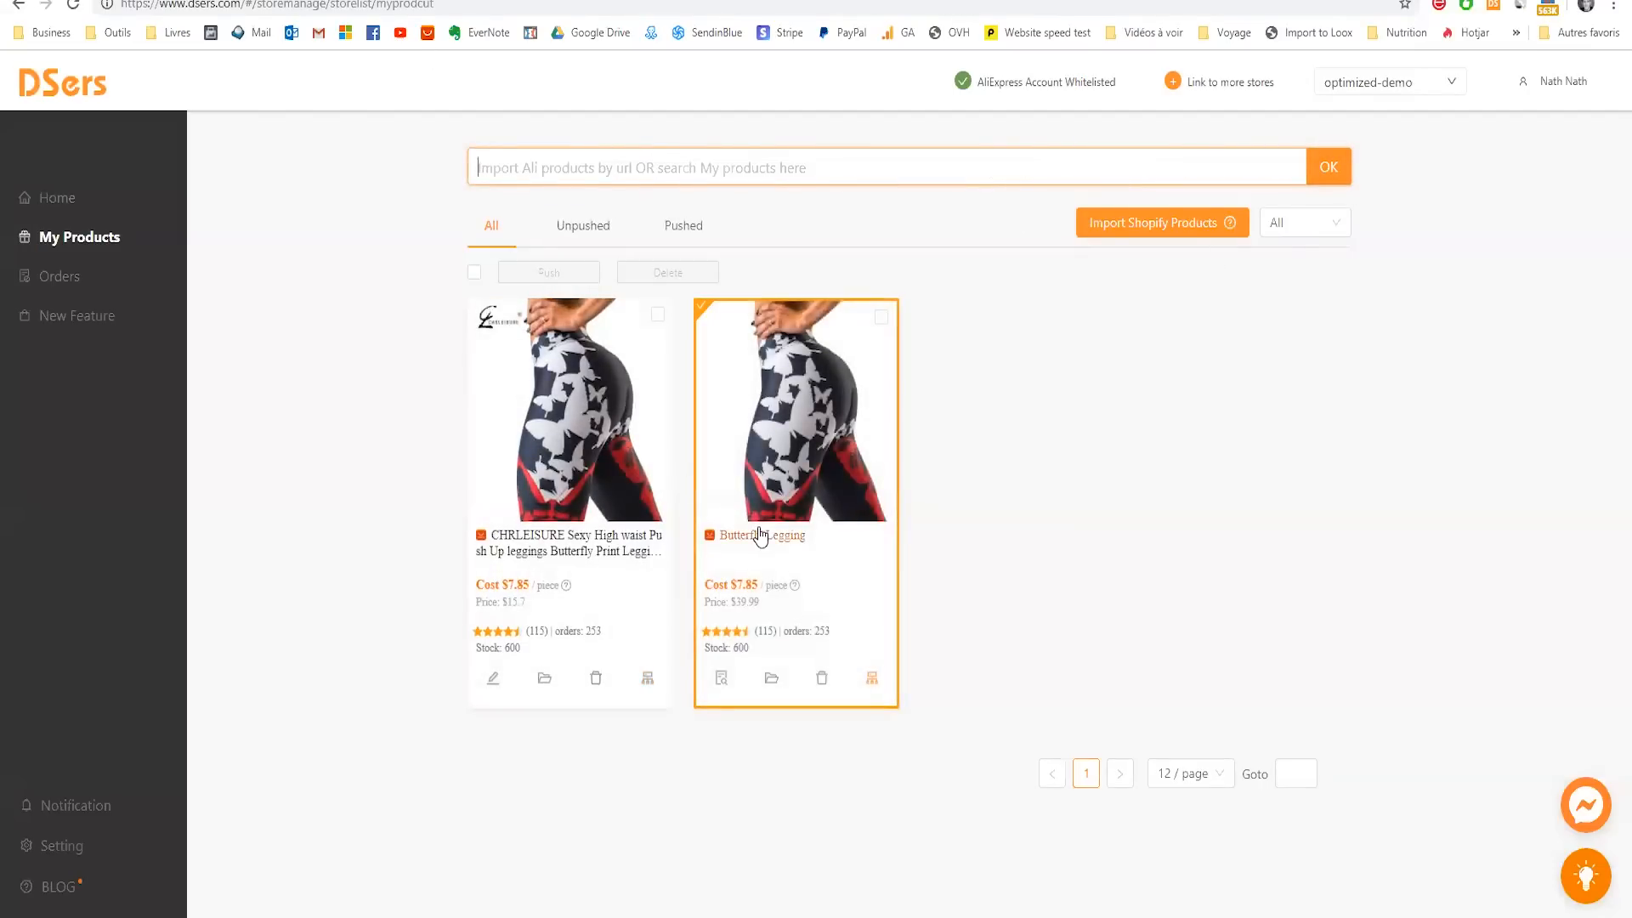
# - Open the imported CHRLEISURE leggings for editing and look over their product details and variants
pyautogui.moveTo(510, 481)
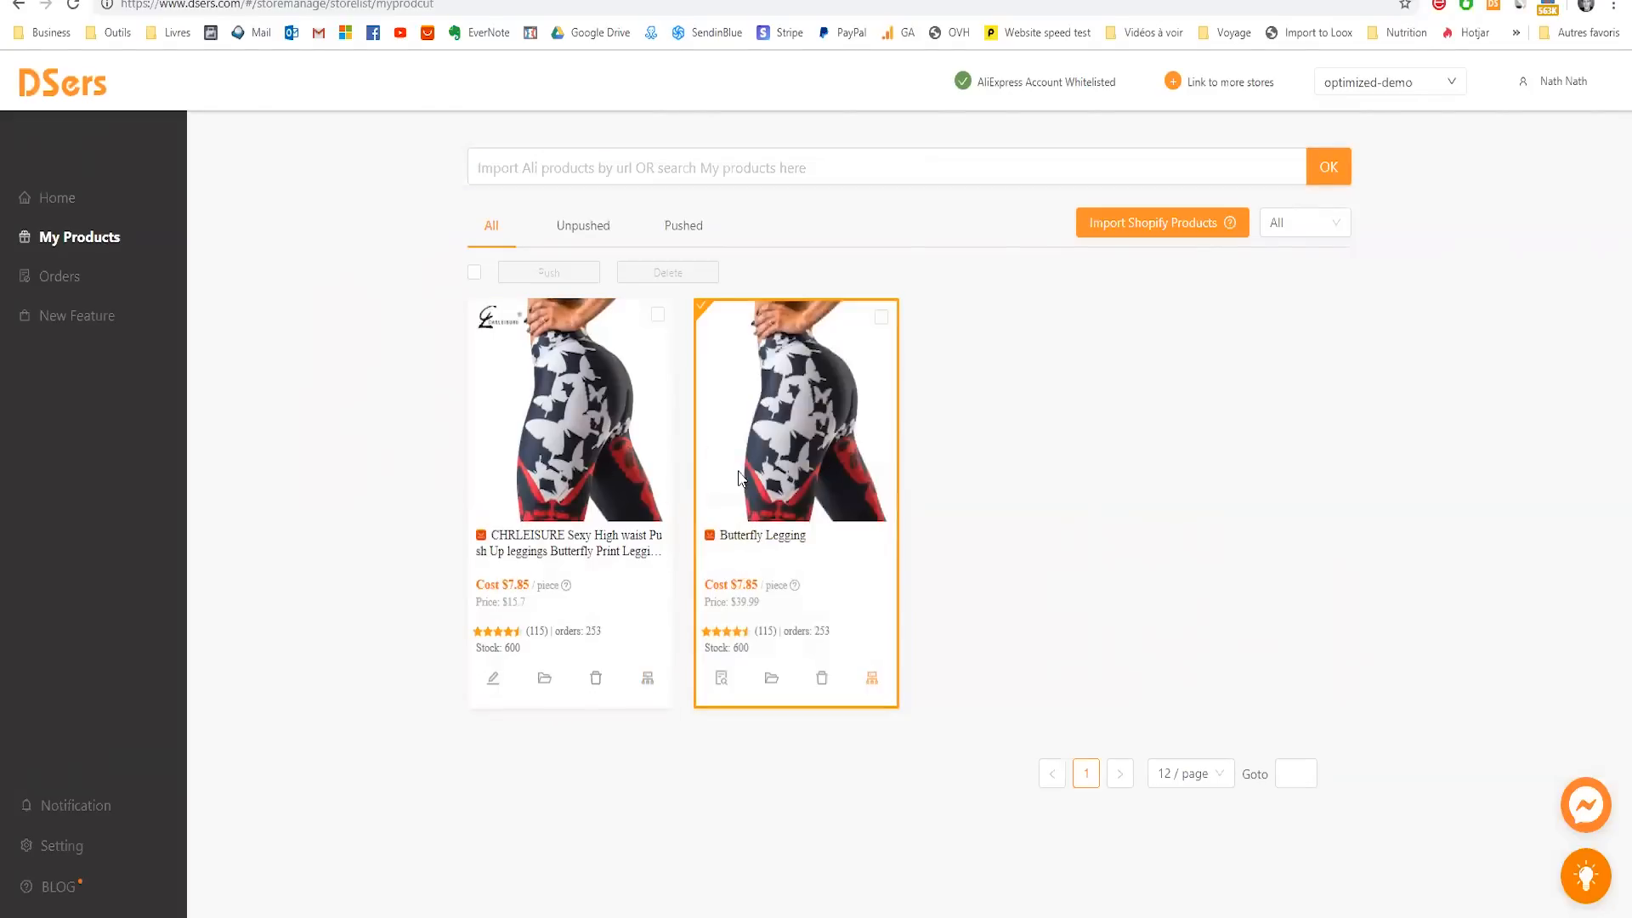
pyautogui.moveTo(532, 422)
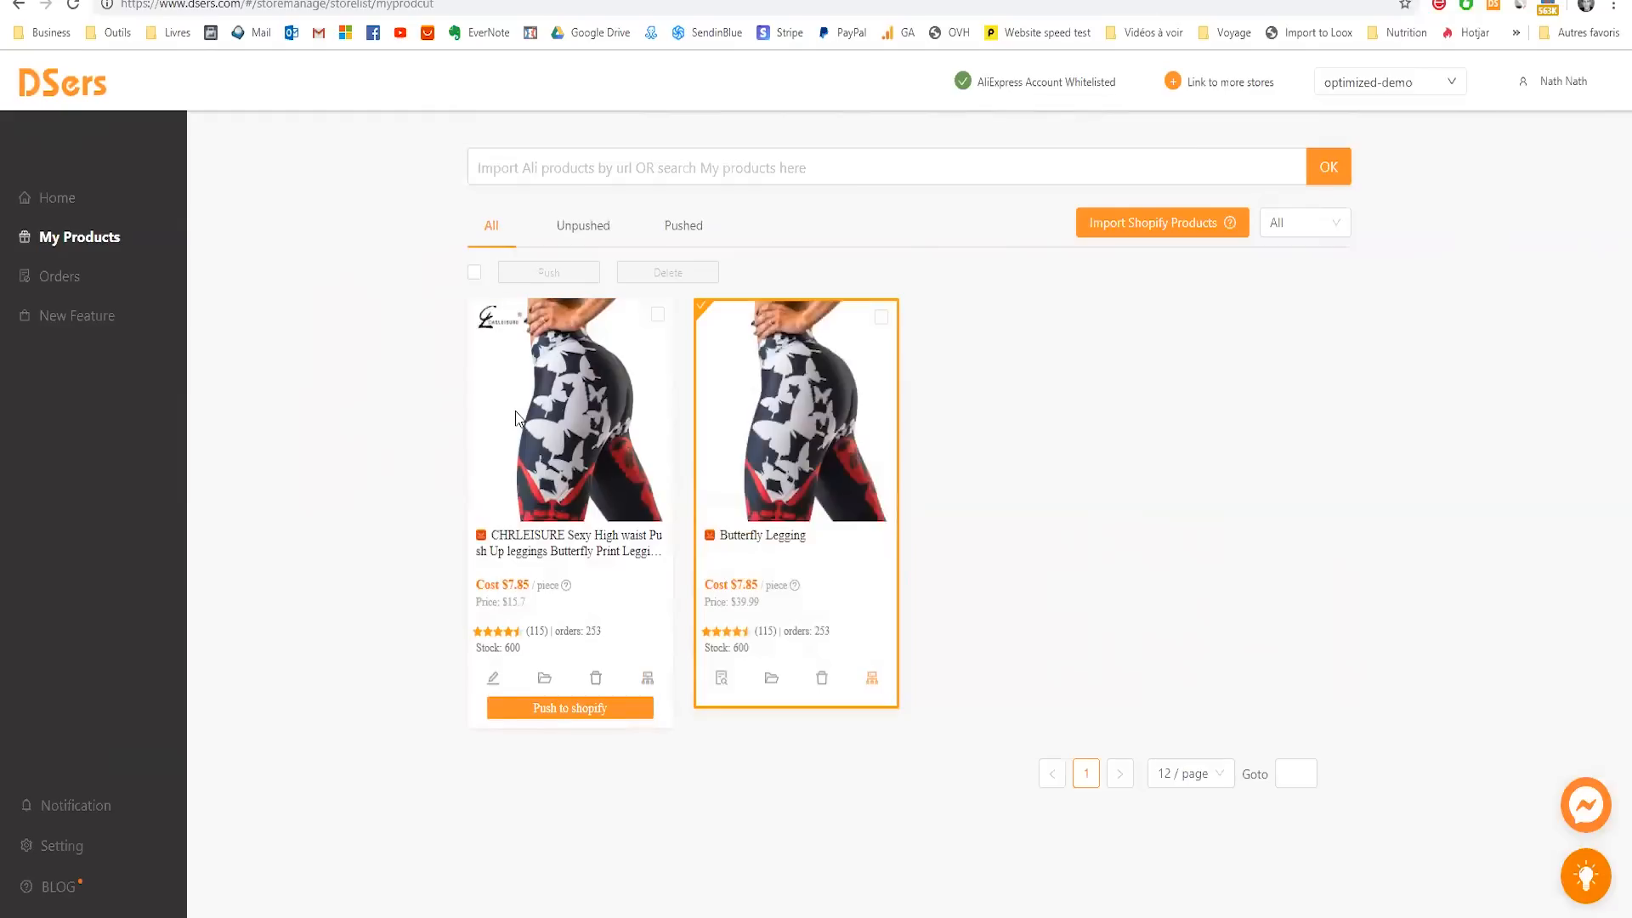
pyautogui.click(495, 680)
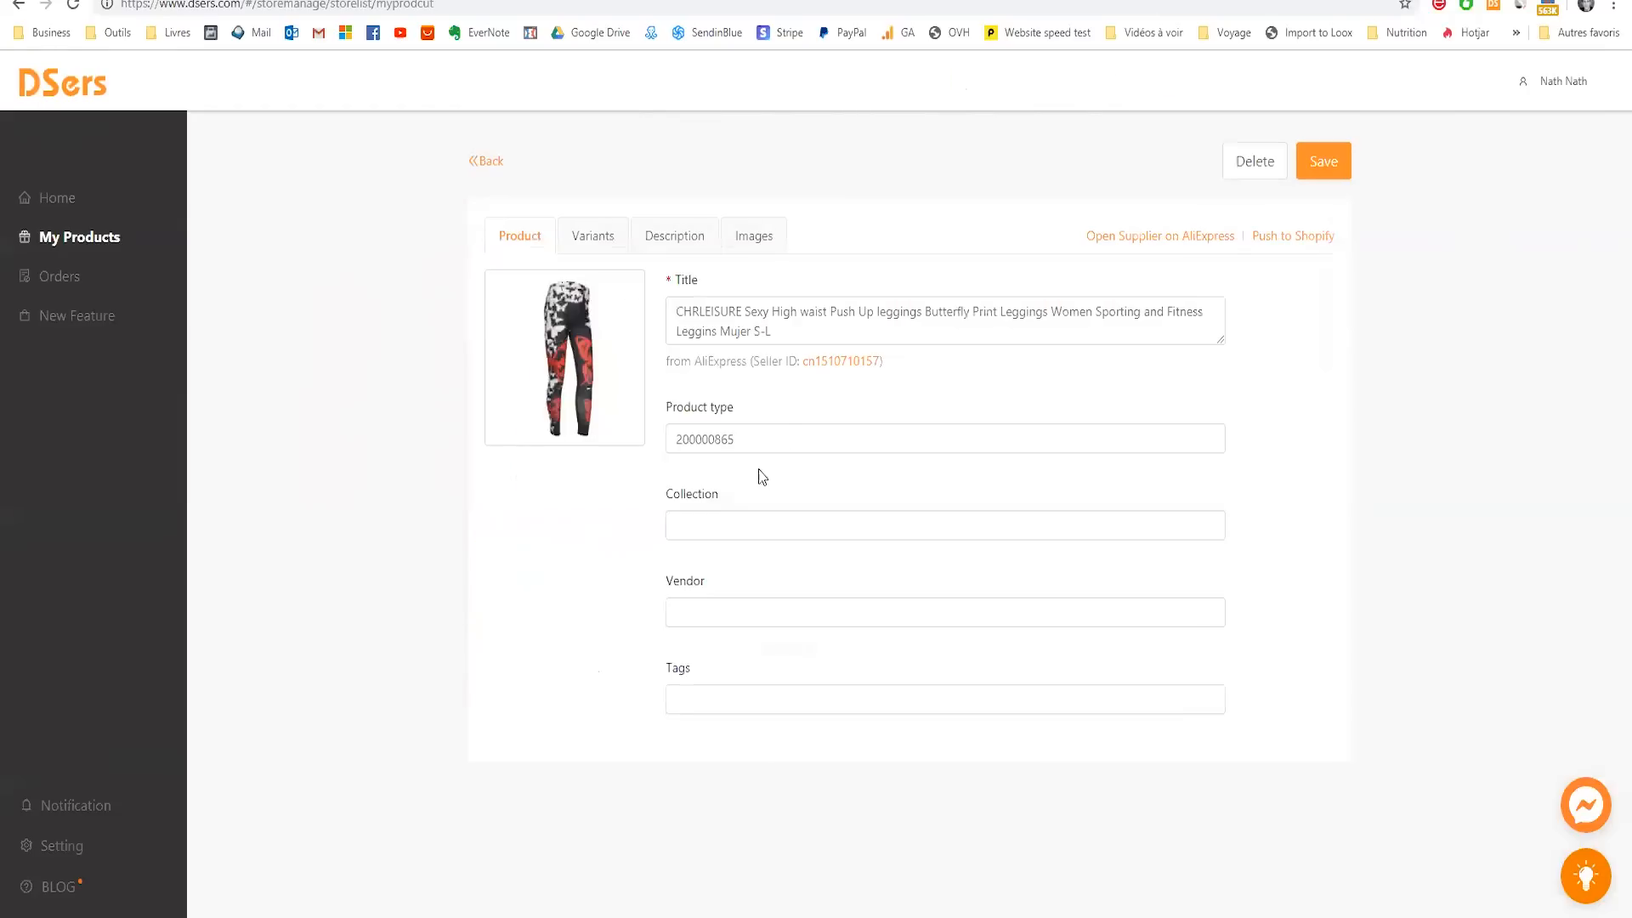
pyautogui.moveTo(769, 331); pyautogui.dragTo(675, 293)
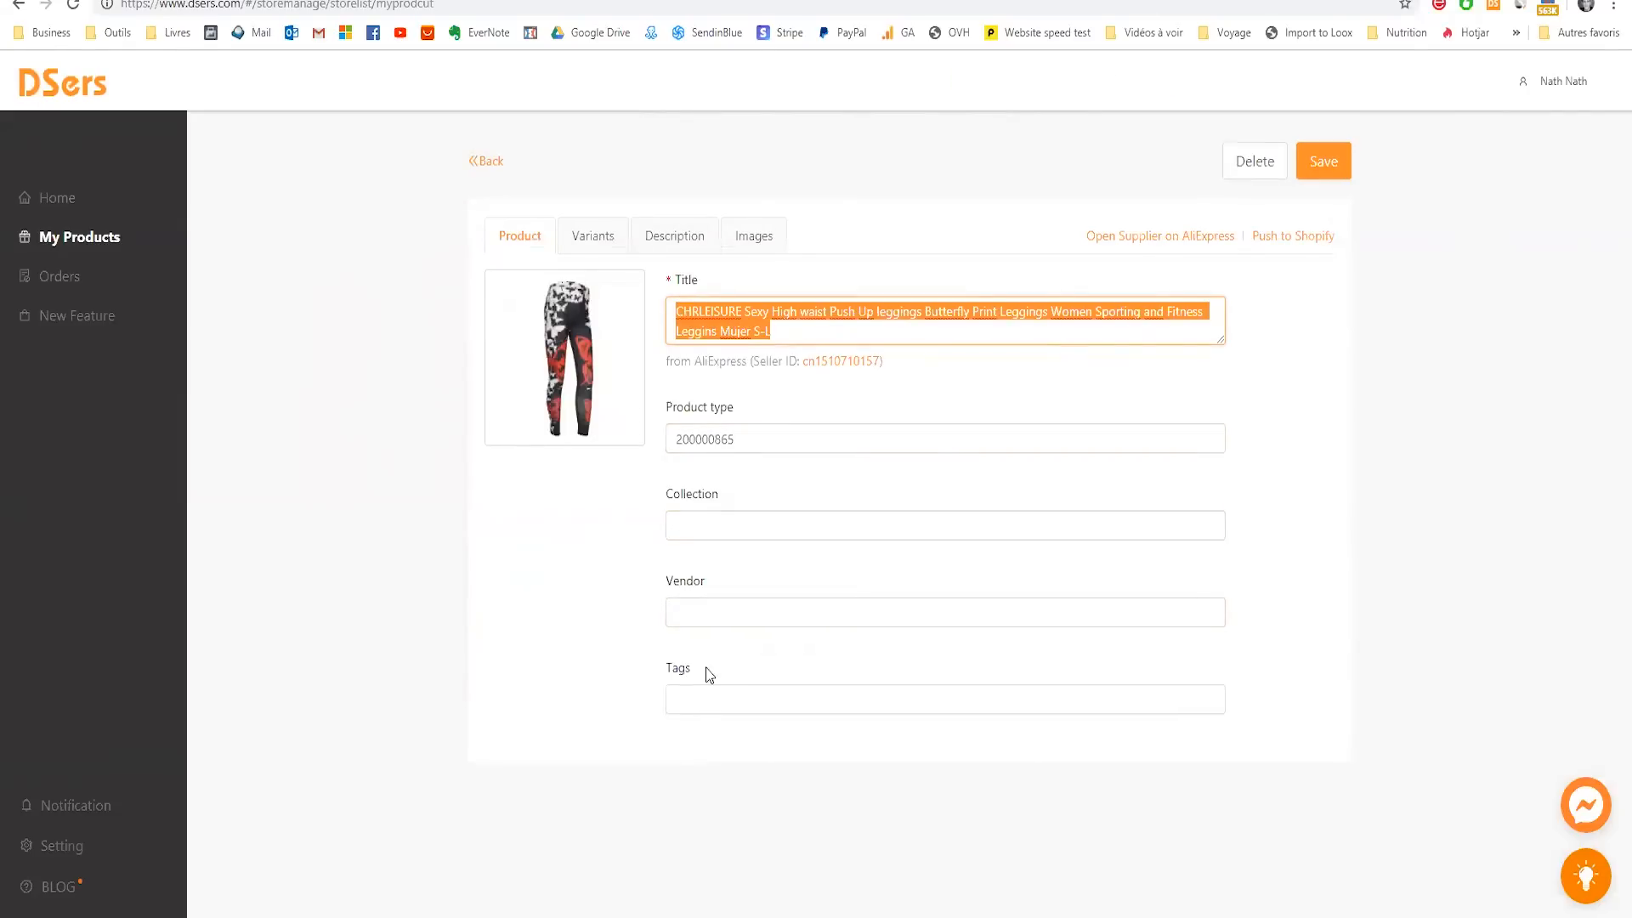
pyautogui.click(588, 236)
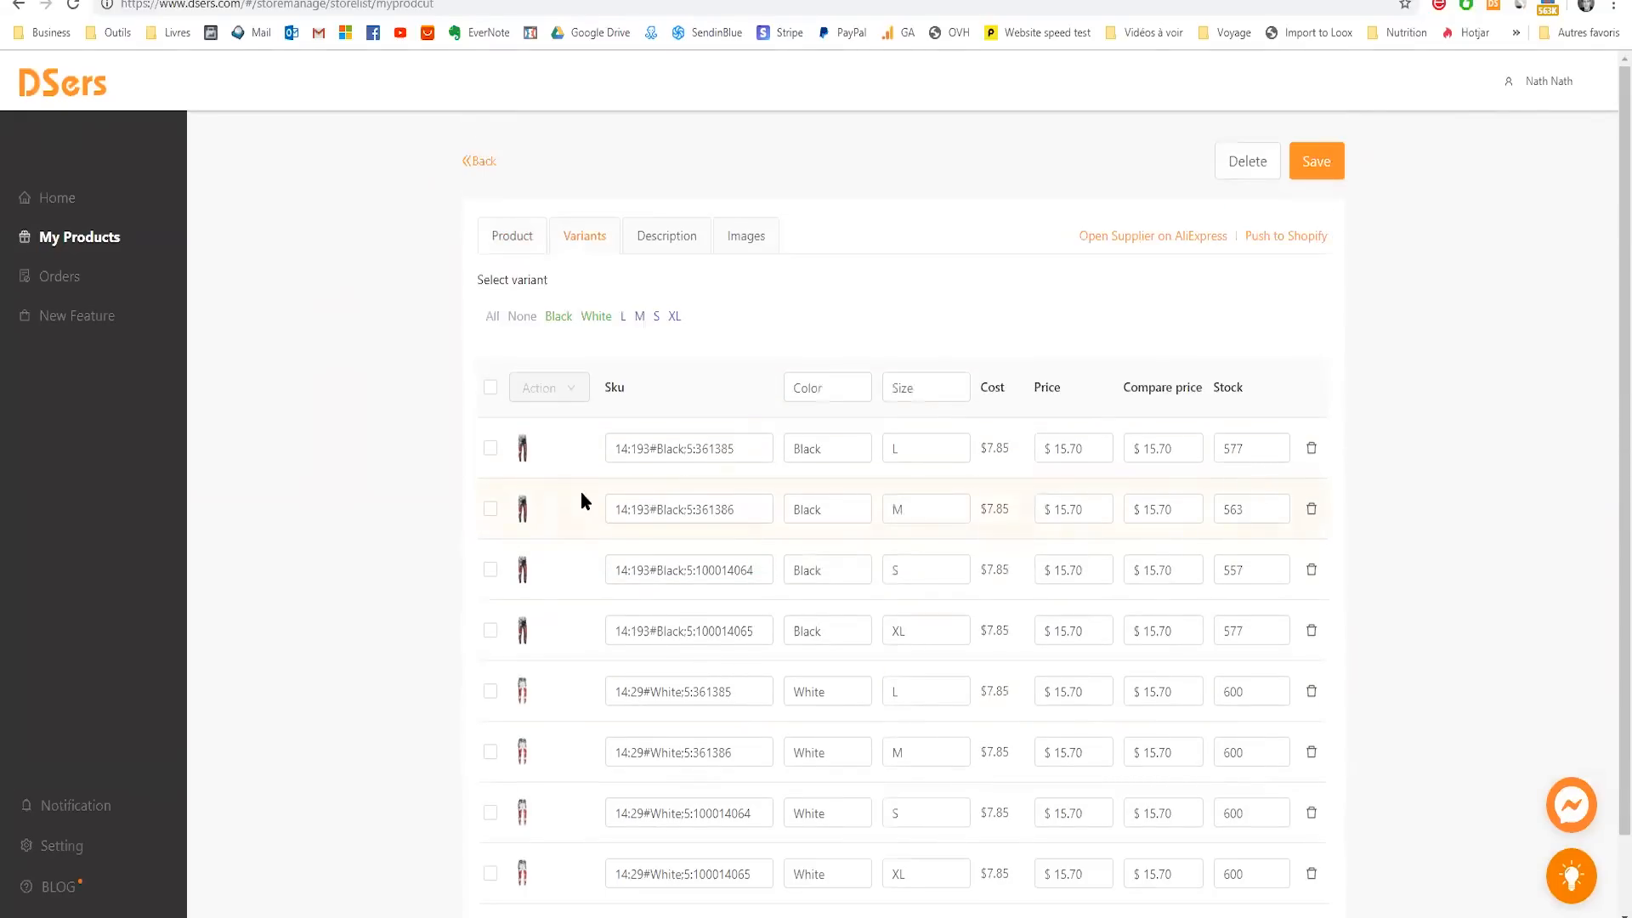
# - Look over the CHRLEISURE leggings' variants and clear the supplier content from the product description
pyautogui.scroll(-1, 783, 565)
pyautogui.scroll(1, 692, 536)
pyautogui.click(659, 238)
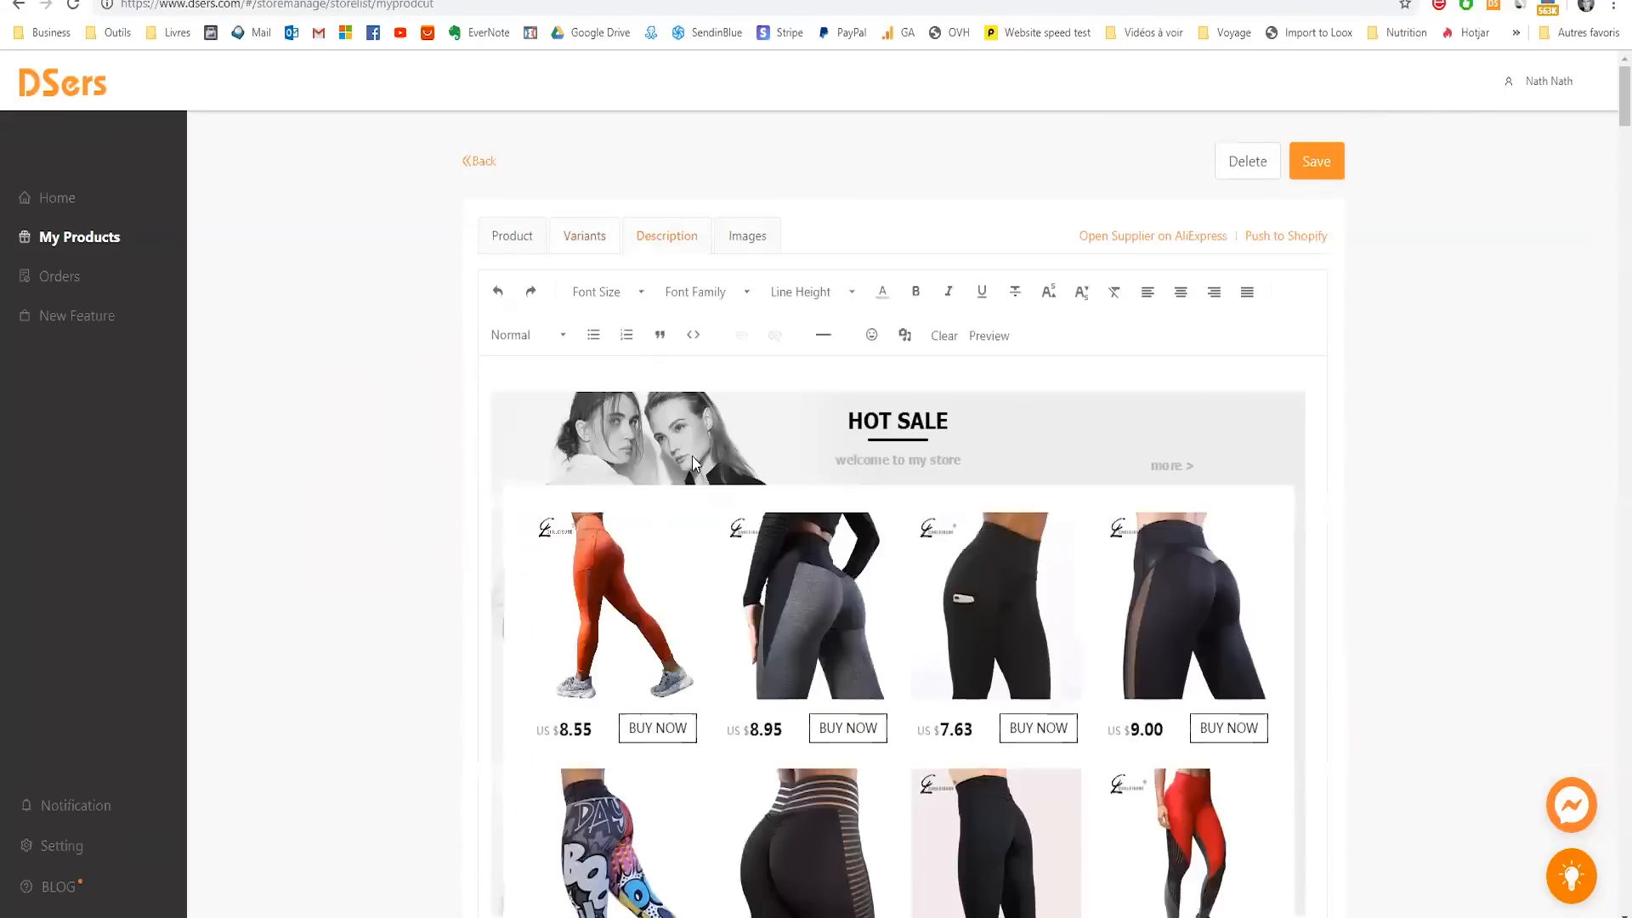
pyautogui.scroll(-6, 677, 510)
pyautogui.scroll(3, 720, 462)
pyautogui.scroll(3, 718, 462)
pyautogui.press('Delete')
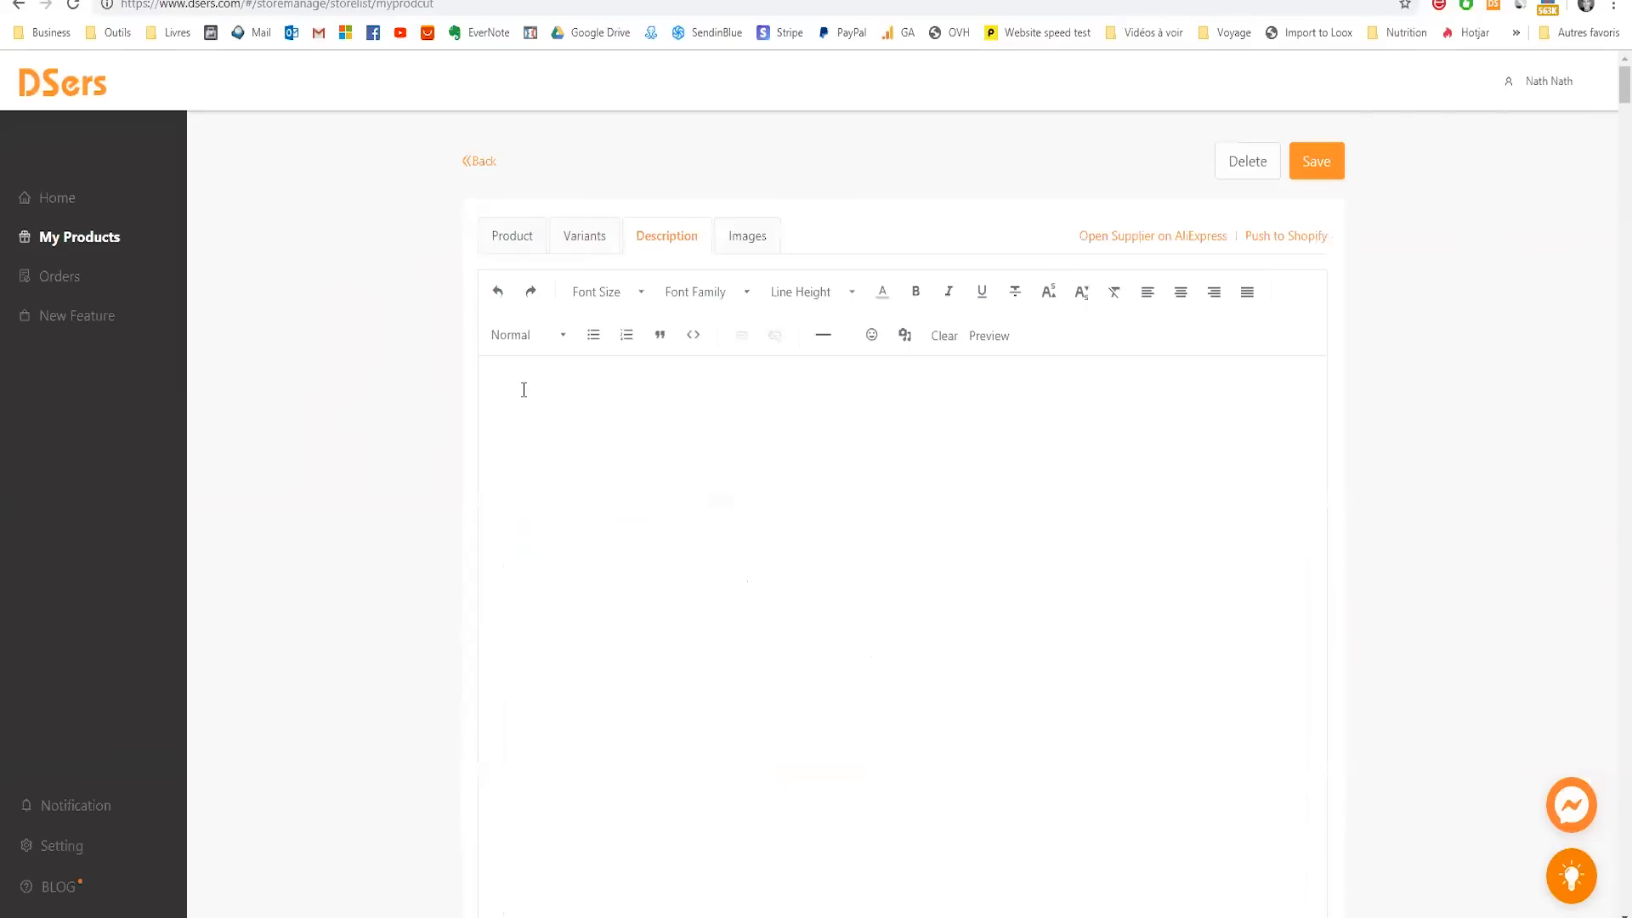
# - Look over the CHRLEISURE leggings' imported images and the photos on the AliExpress page, and return to the DSers product details
pyautogui.click(752, 238)
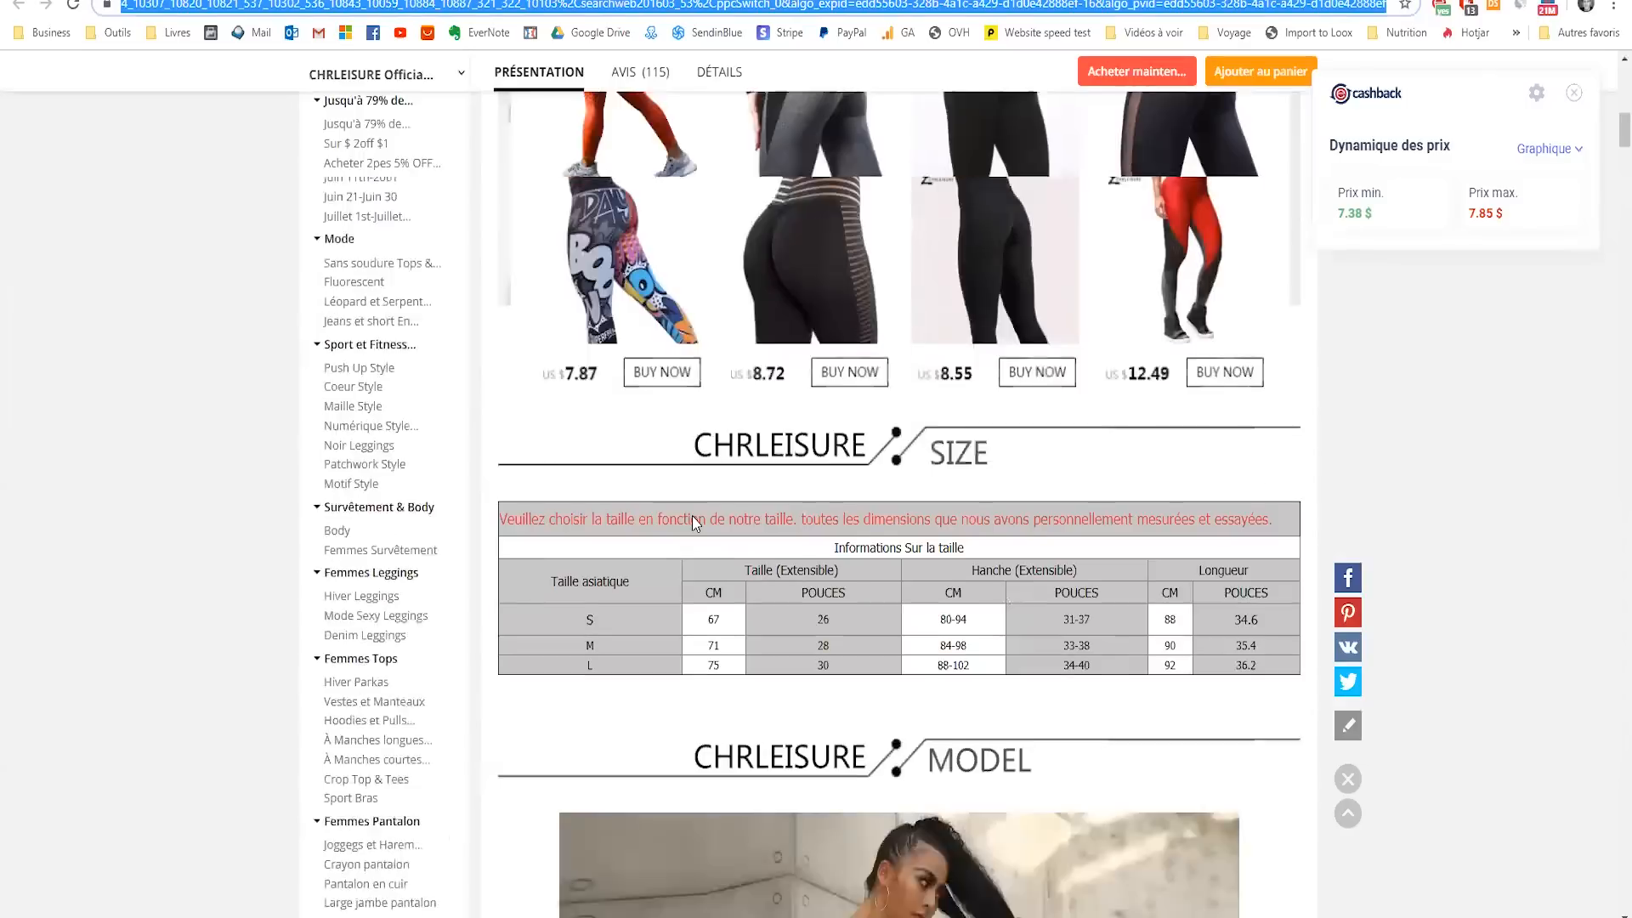
pyautogui.scroll(-15, 693, 523)
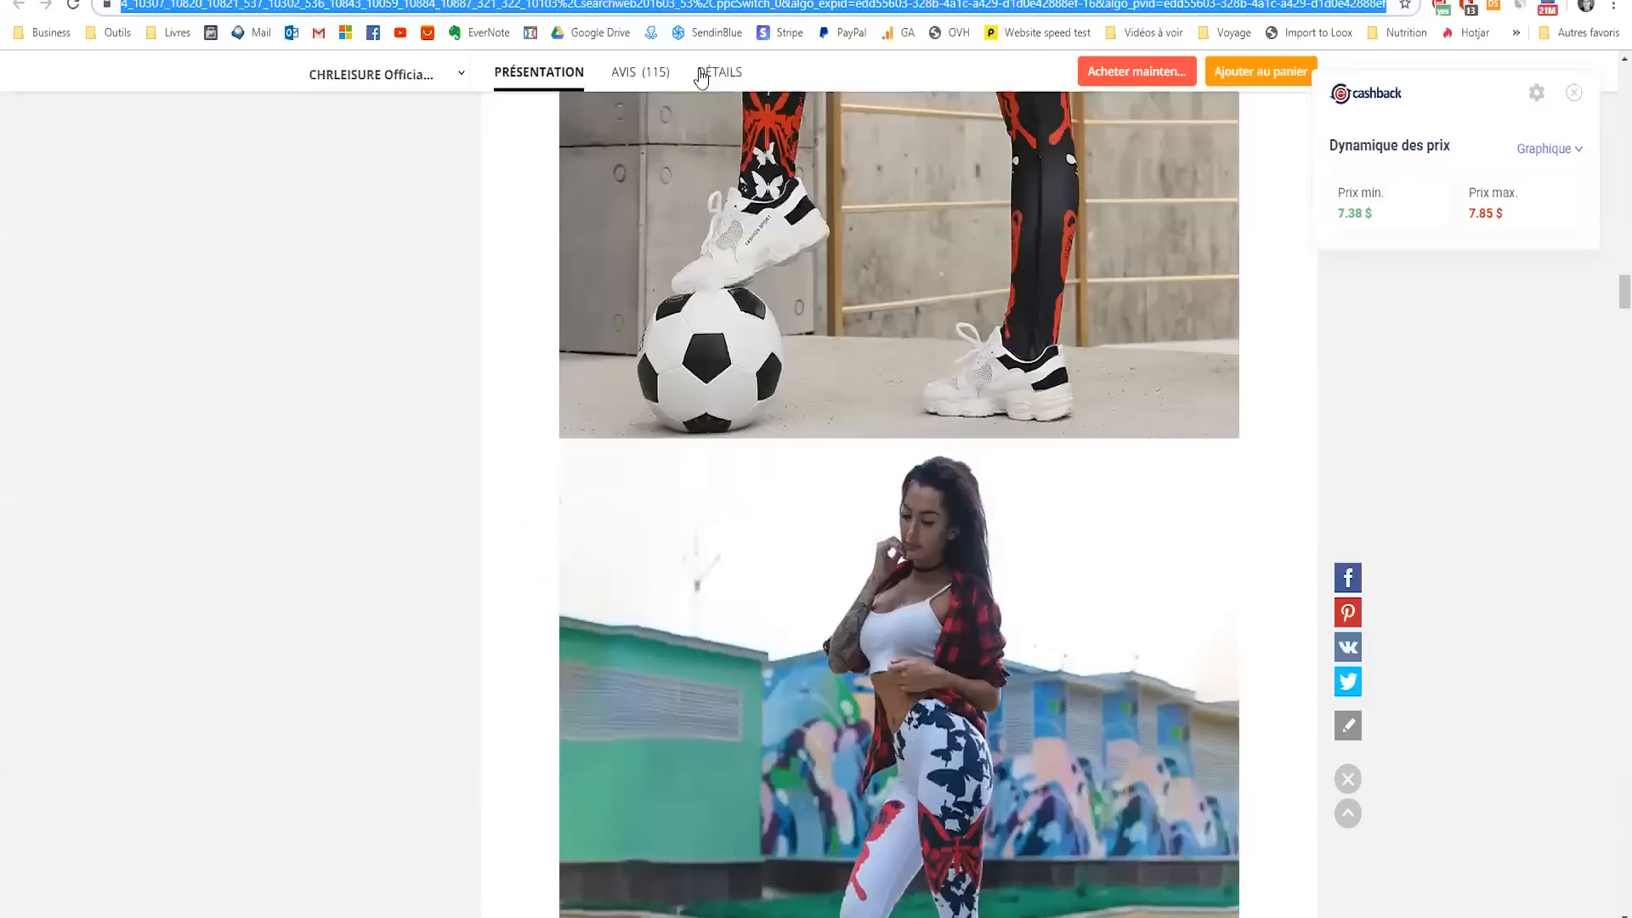
pyautogui.scroll(-4, 928, 442)
pyautogui.rightClick(939, 407)
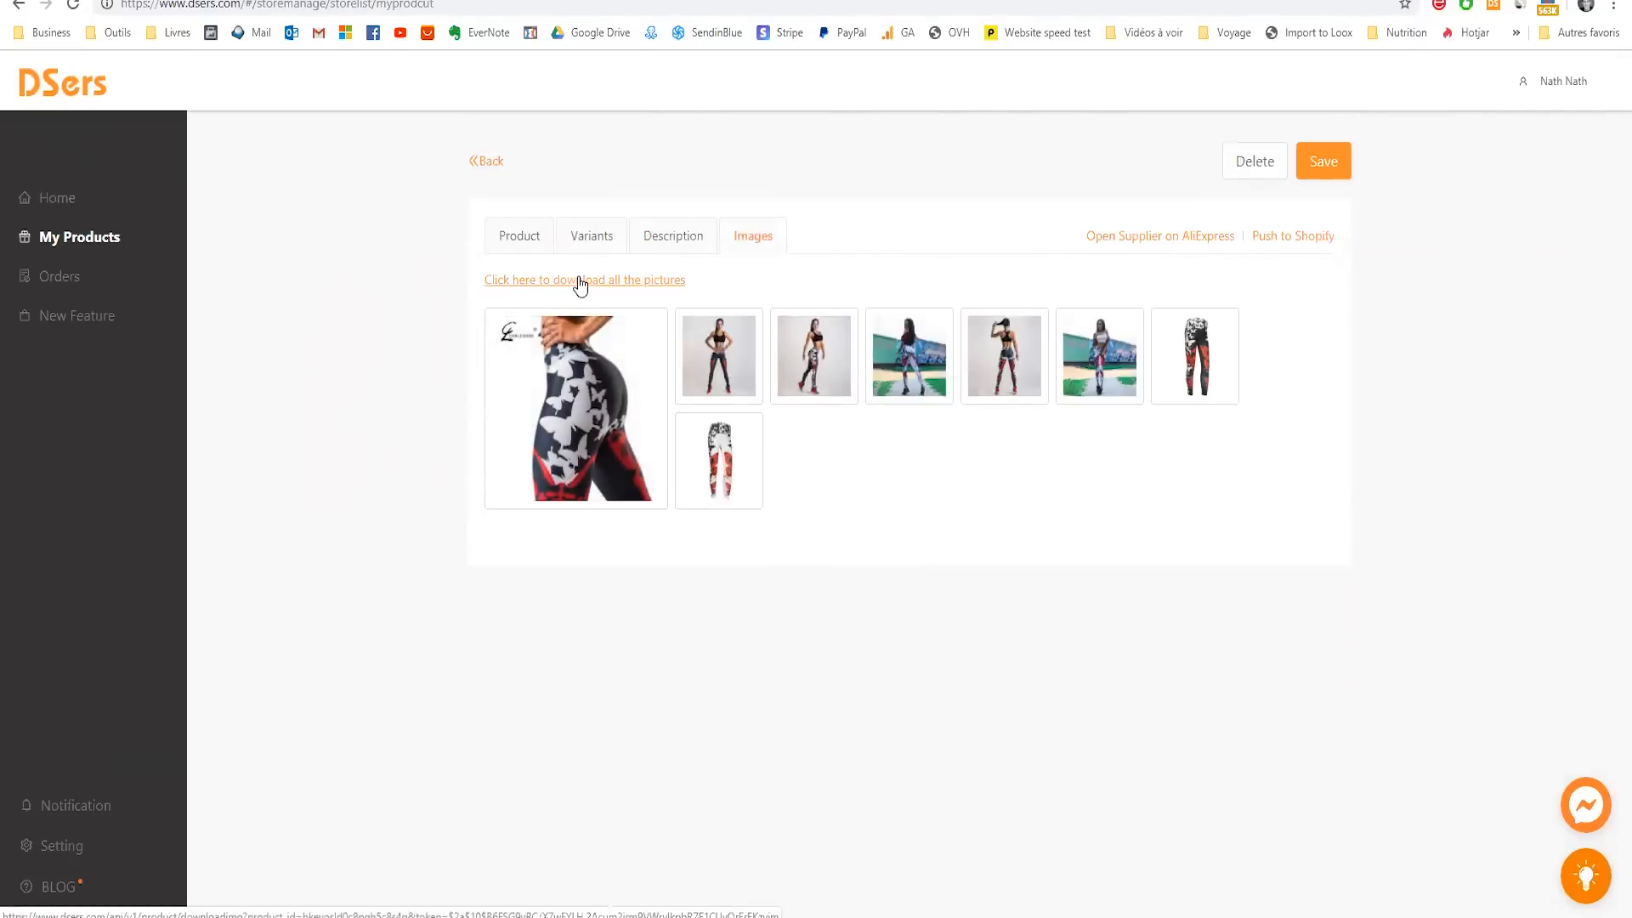
pyautogui.click(519, 238)
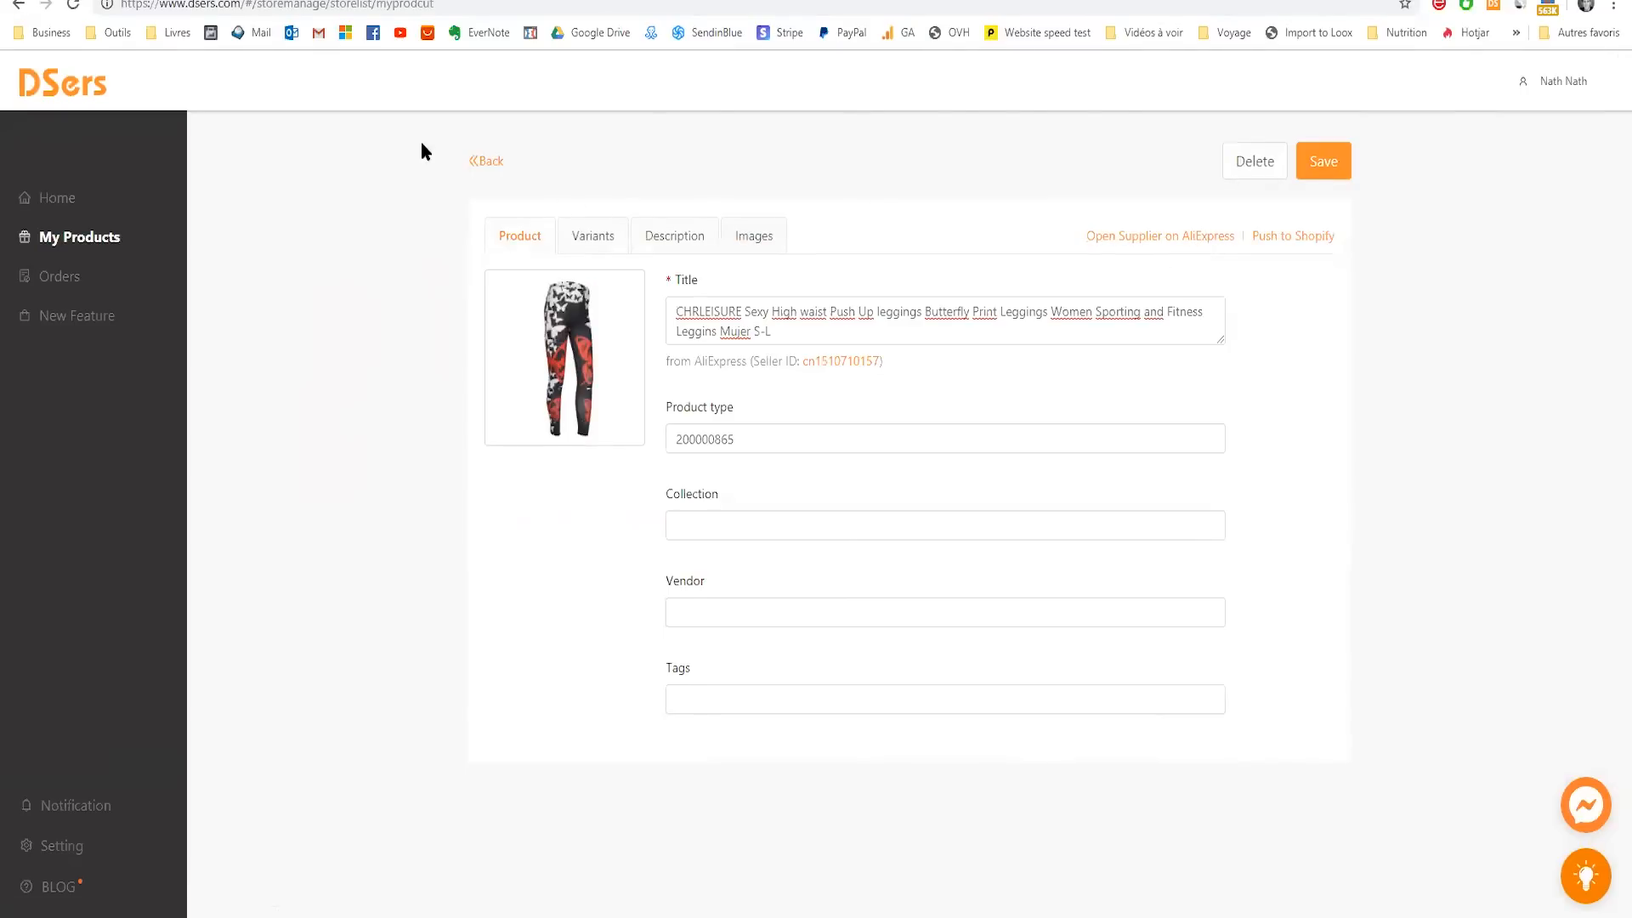
# - Leave the product editor without saving and delete the CHRLEISURE leggings from My Products
pyautogui.click(491, 163)
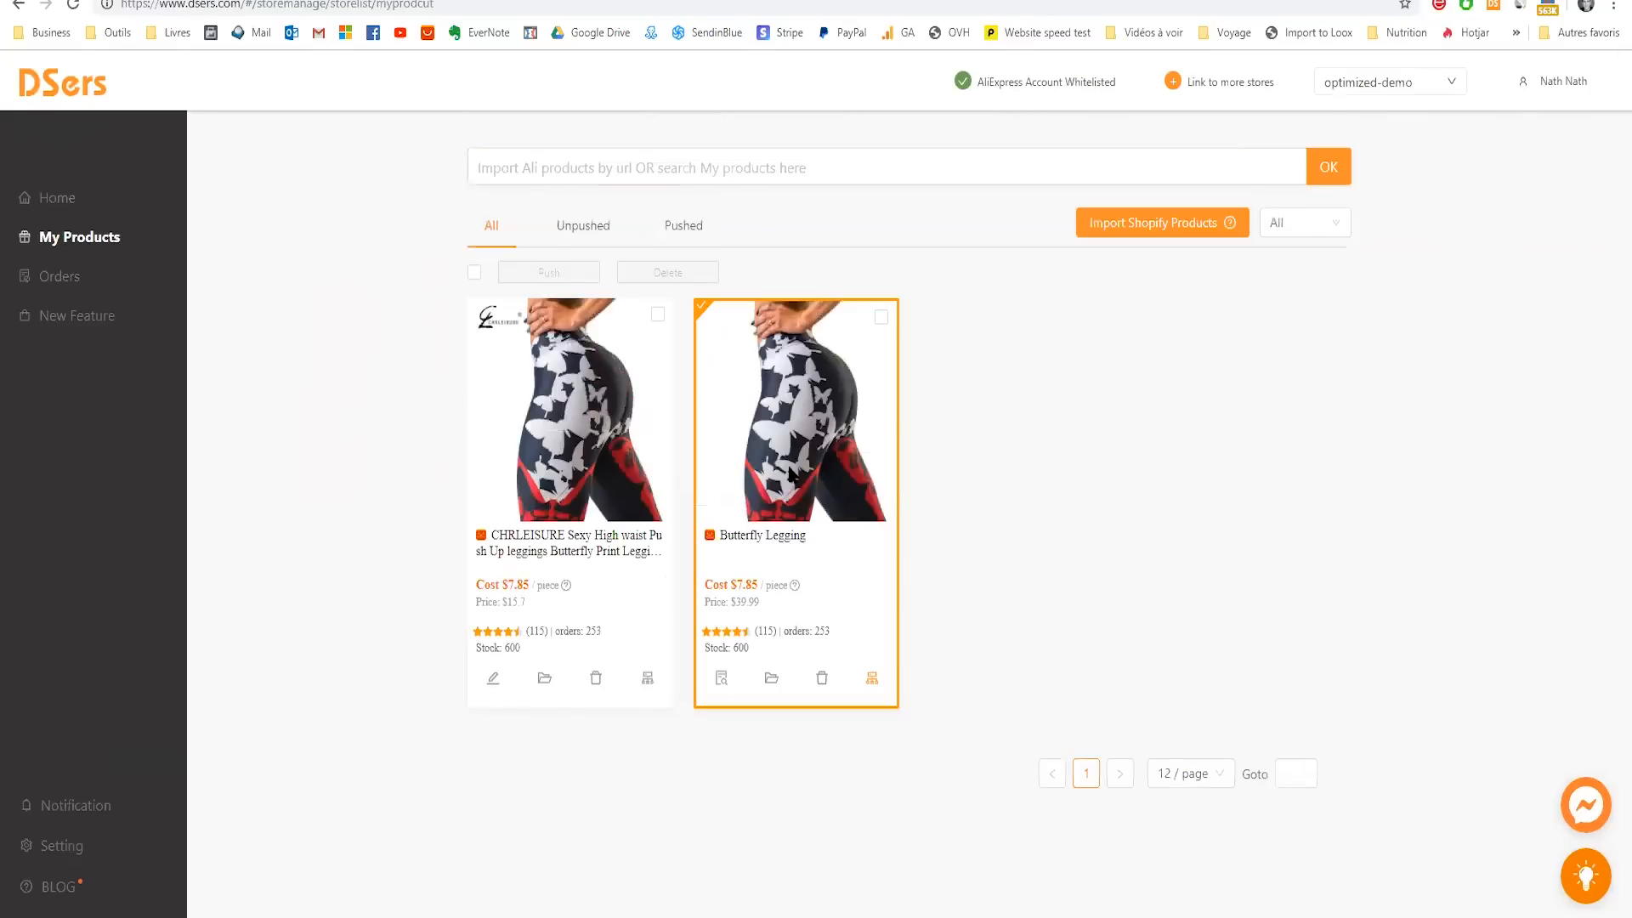
pyautogui.click(596, 678)
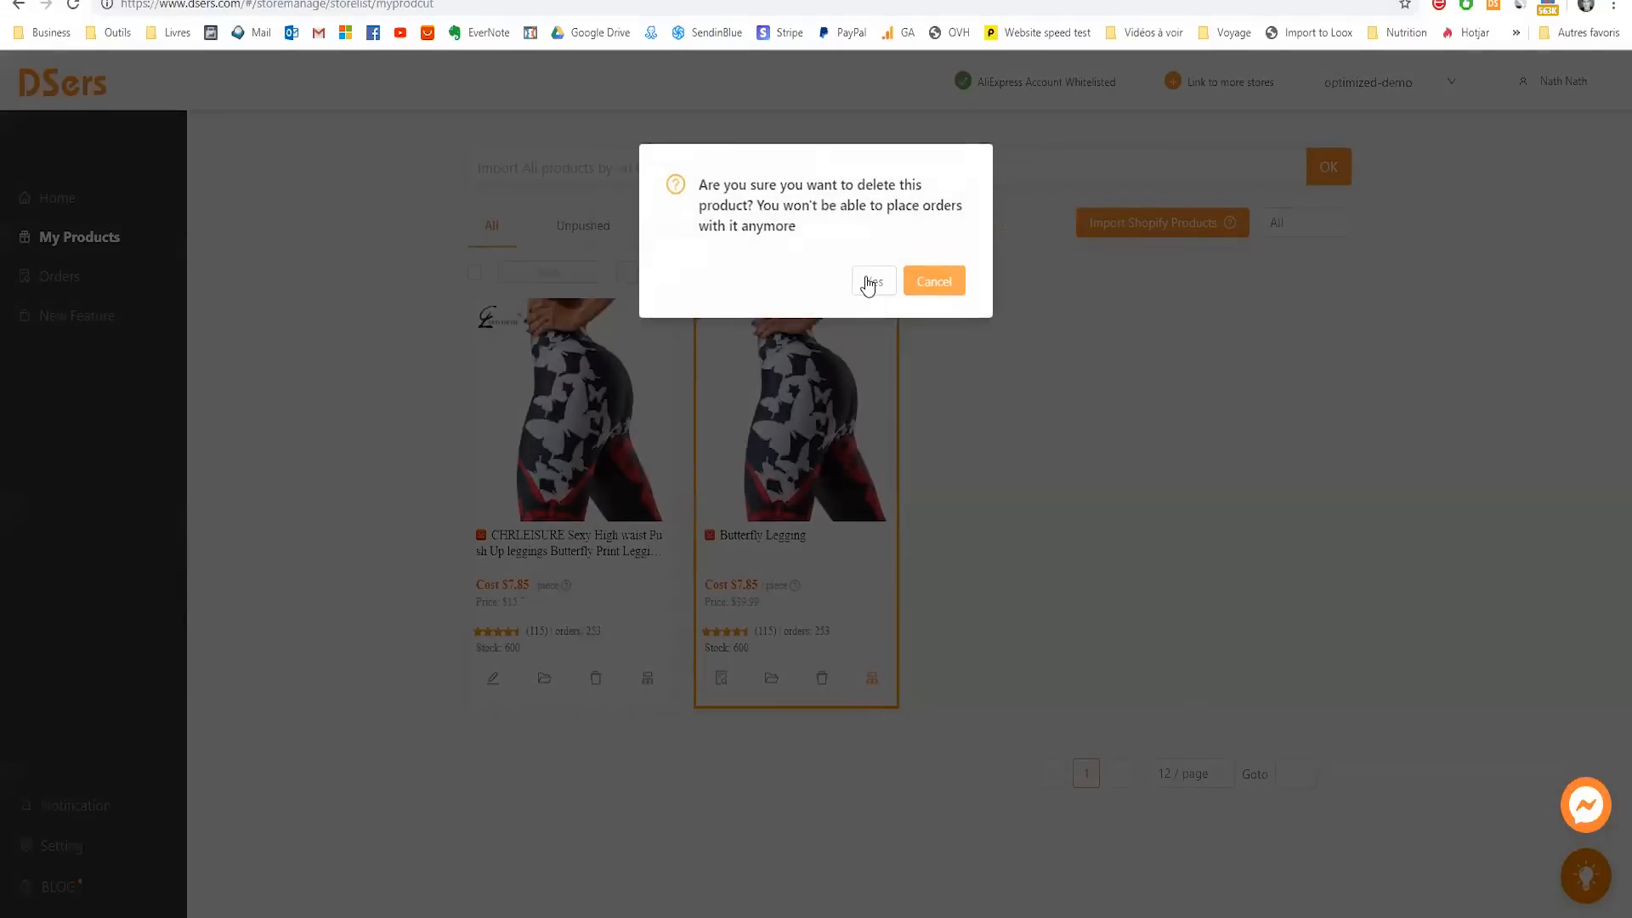
pyautogui.click(868, 283)
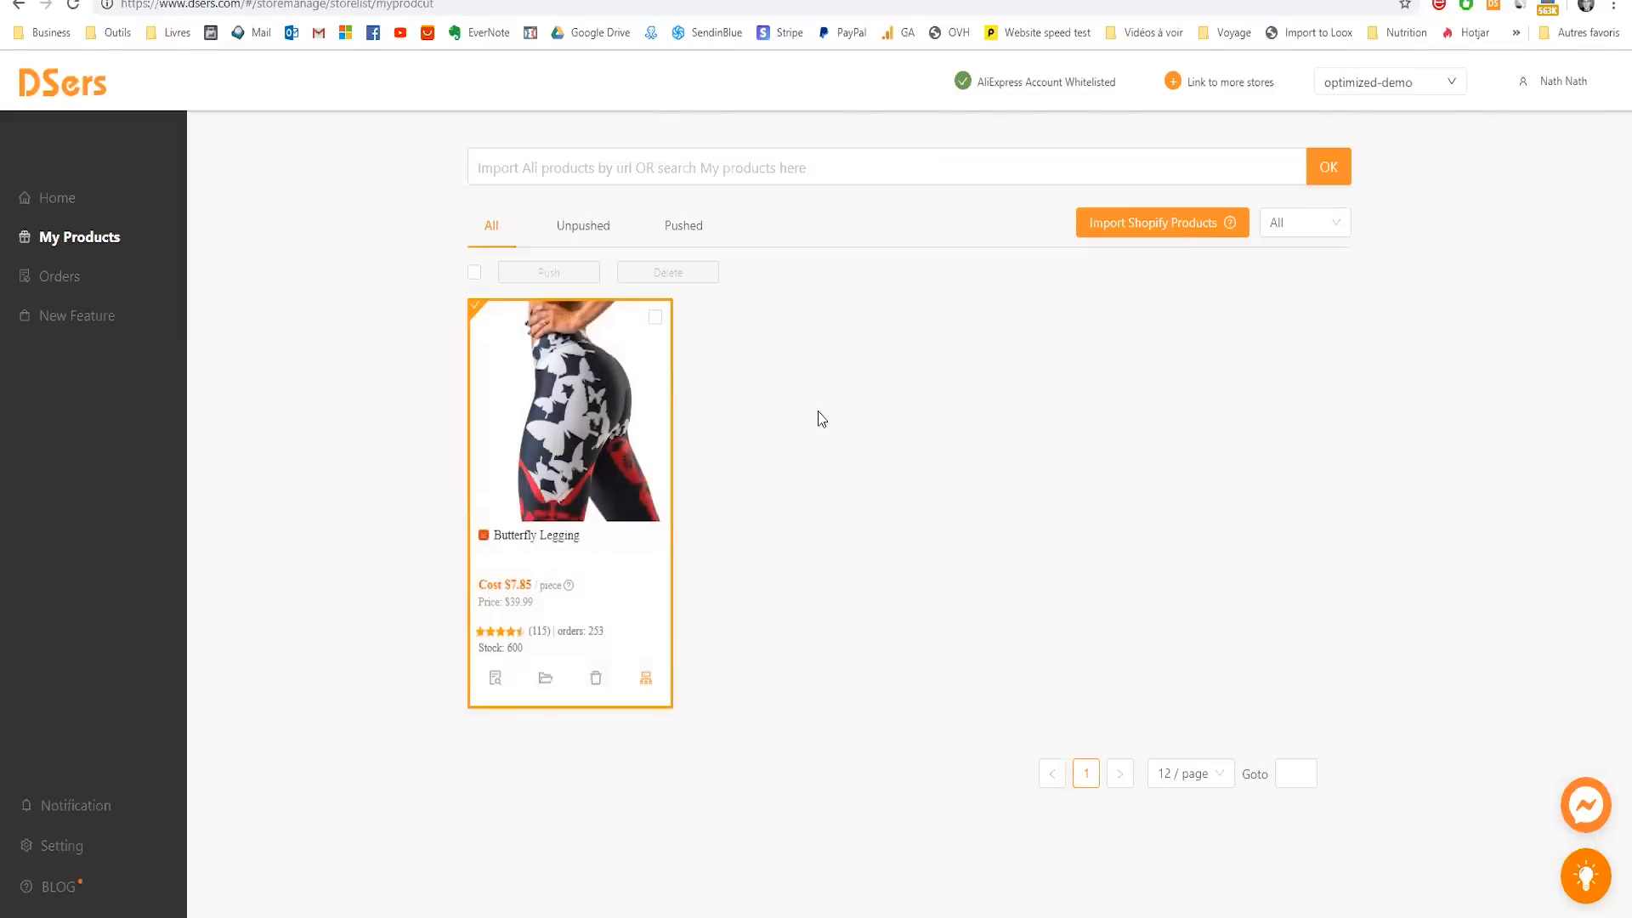
# - View the DSers orders, switch to the Shopify orders and start a new order with all Butterfly Legging variants
pyautogui.click(59, 278)
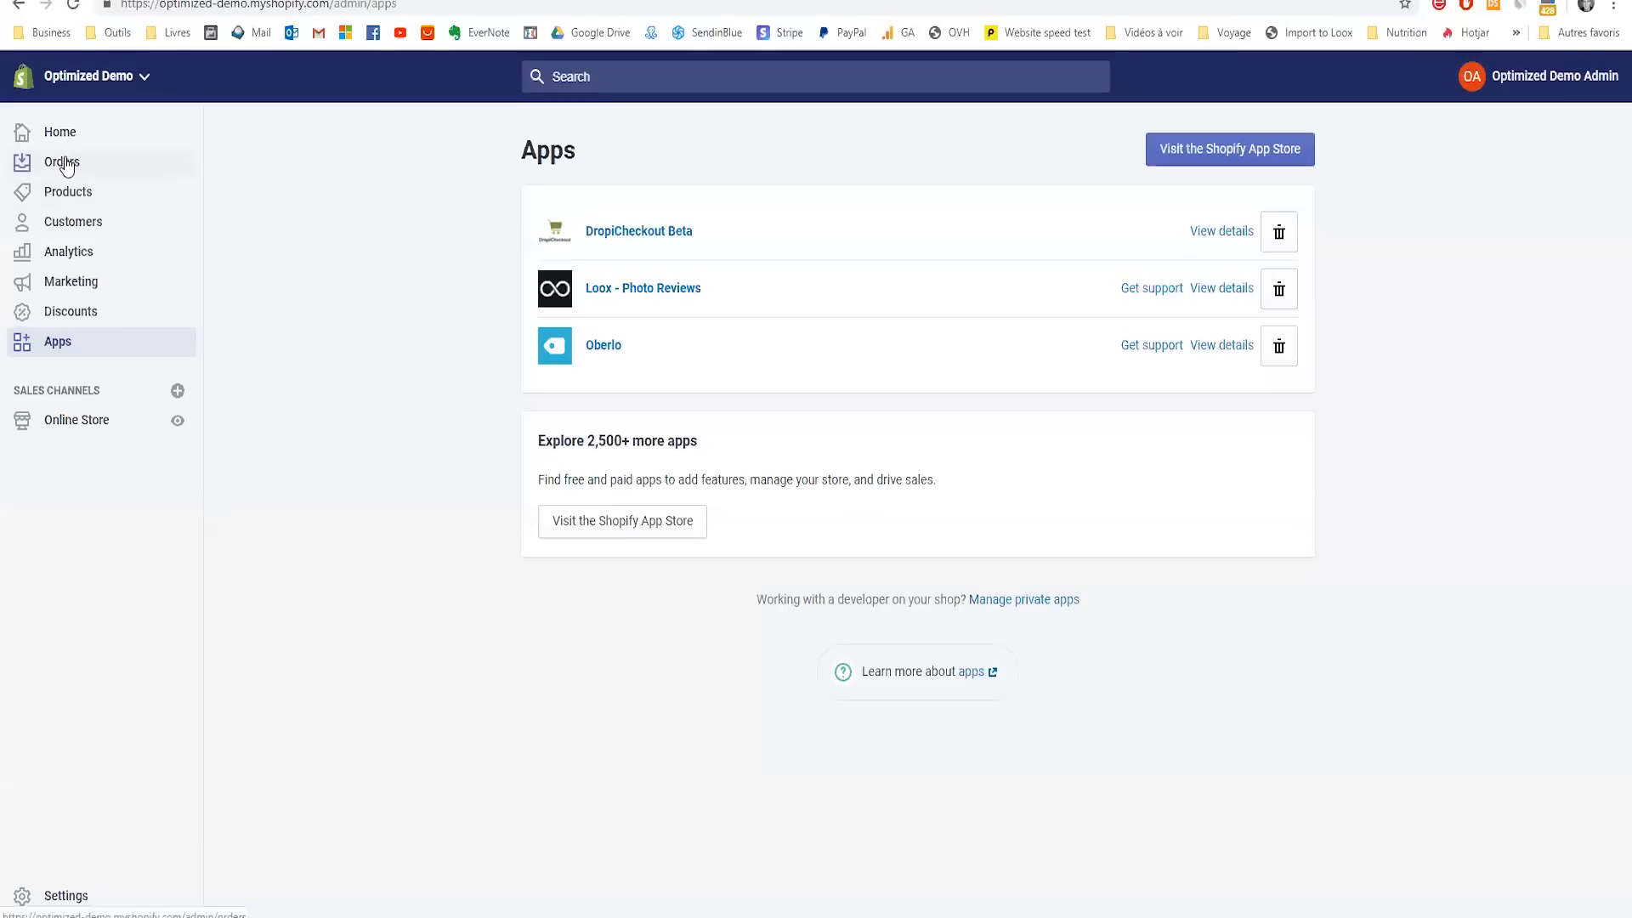
pyautogui.click(62, 162)
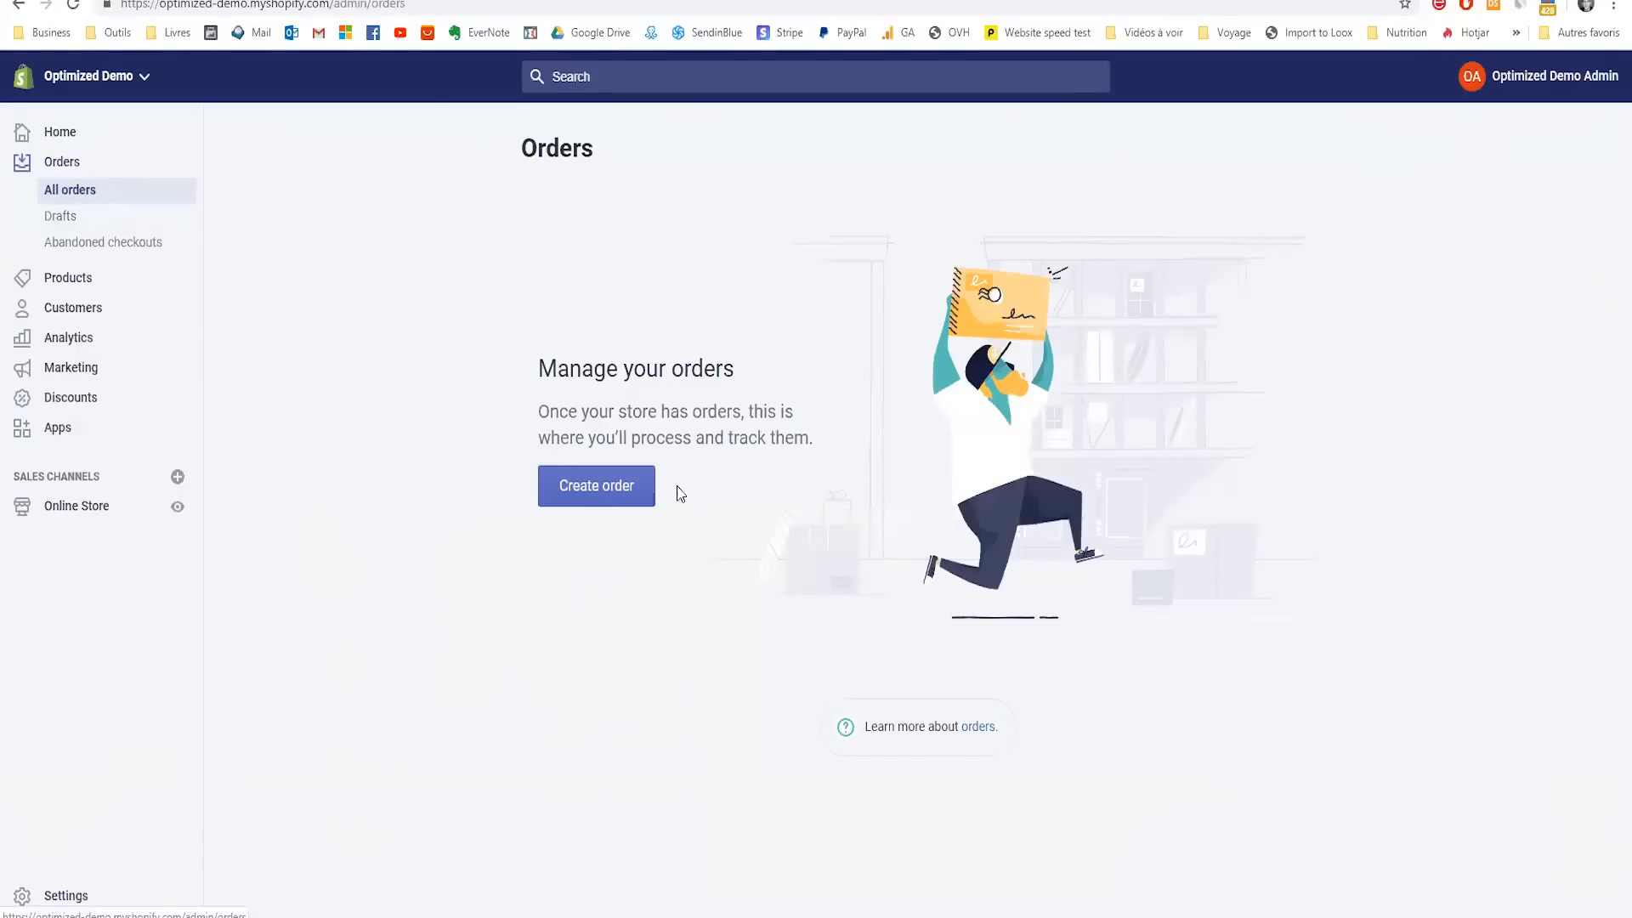
pyautogui.click(599, 493)
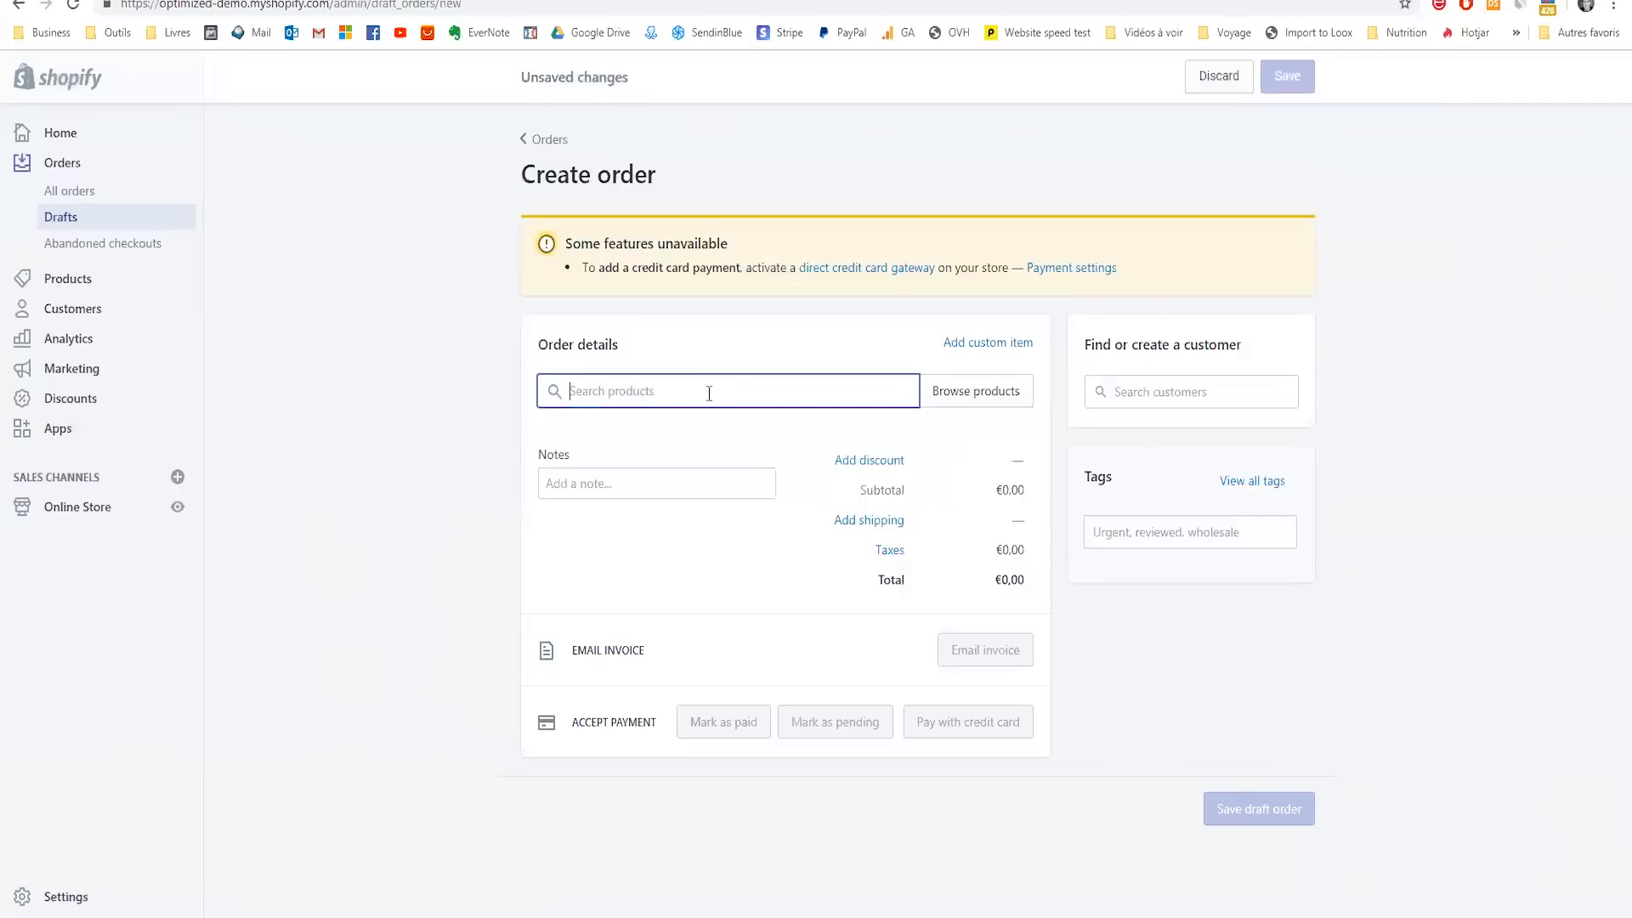
pyautogui.write('Butter')
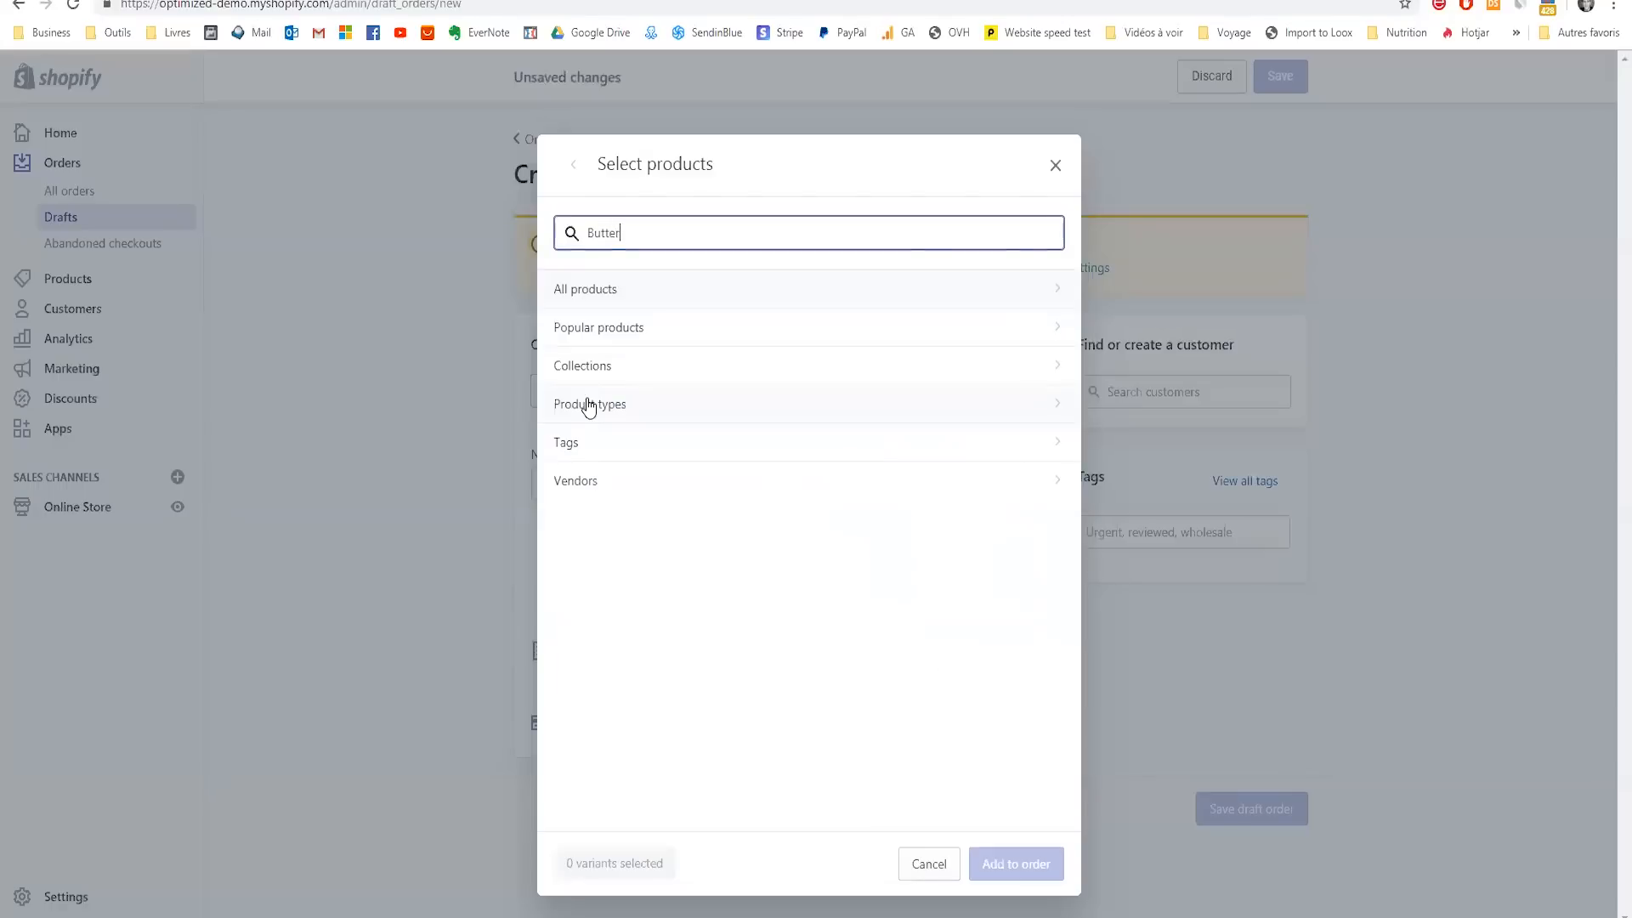
pyautogui.click(567, 294)
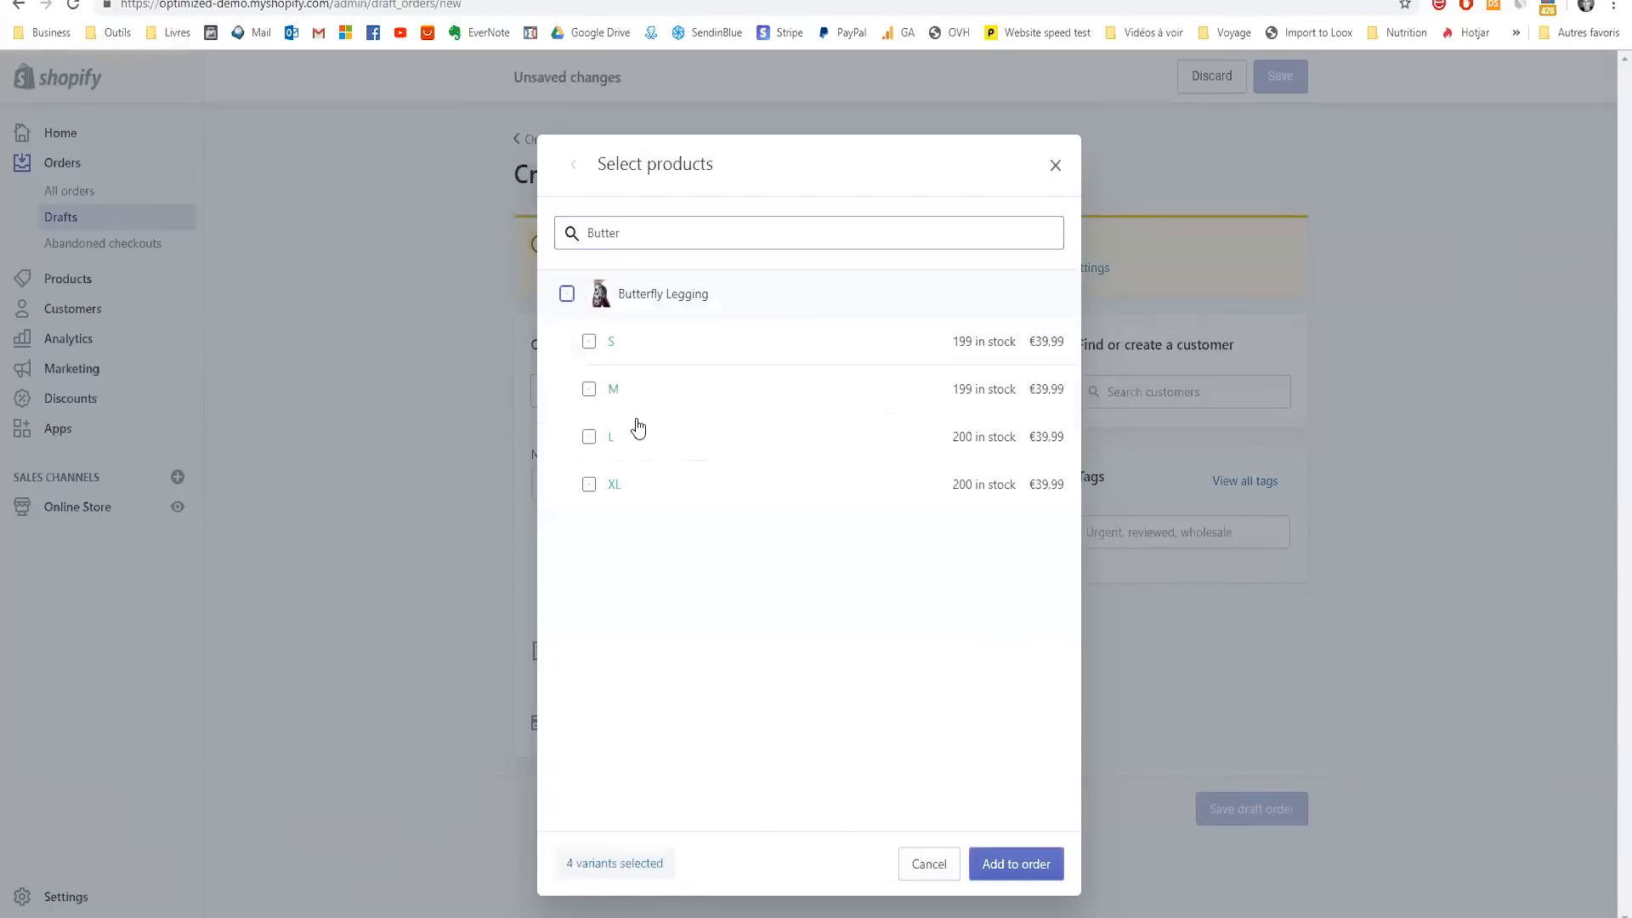
pyautogui.click(1016, 864)
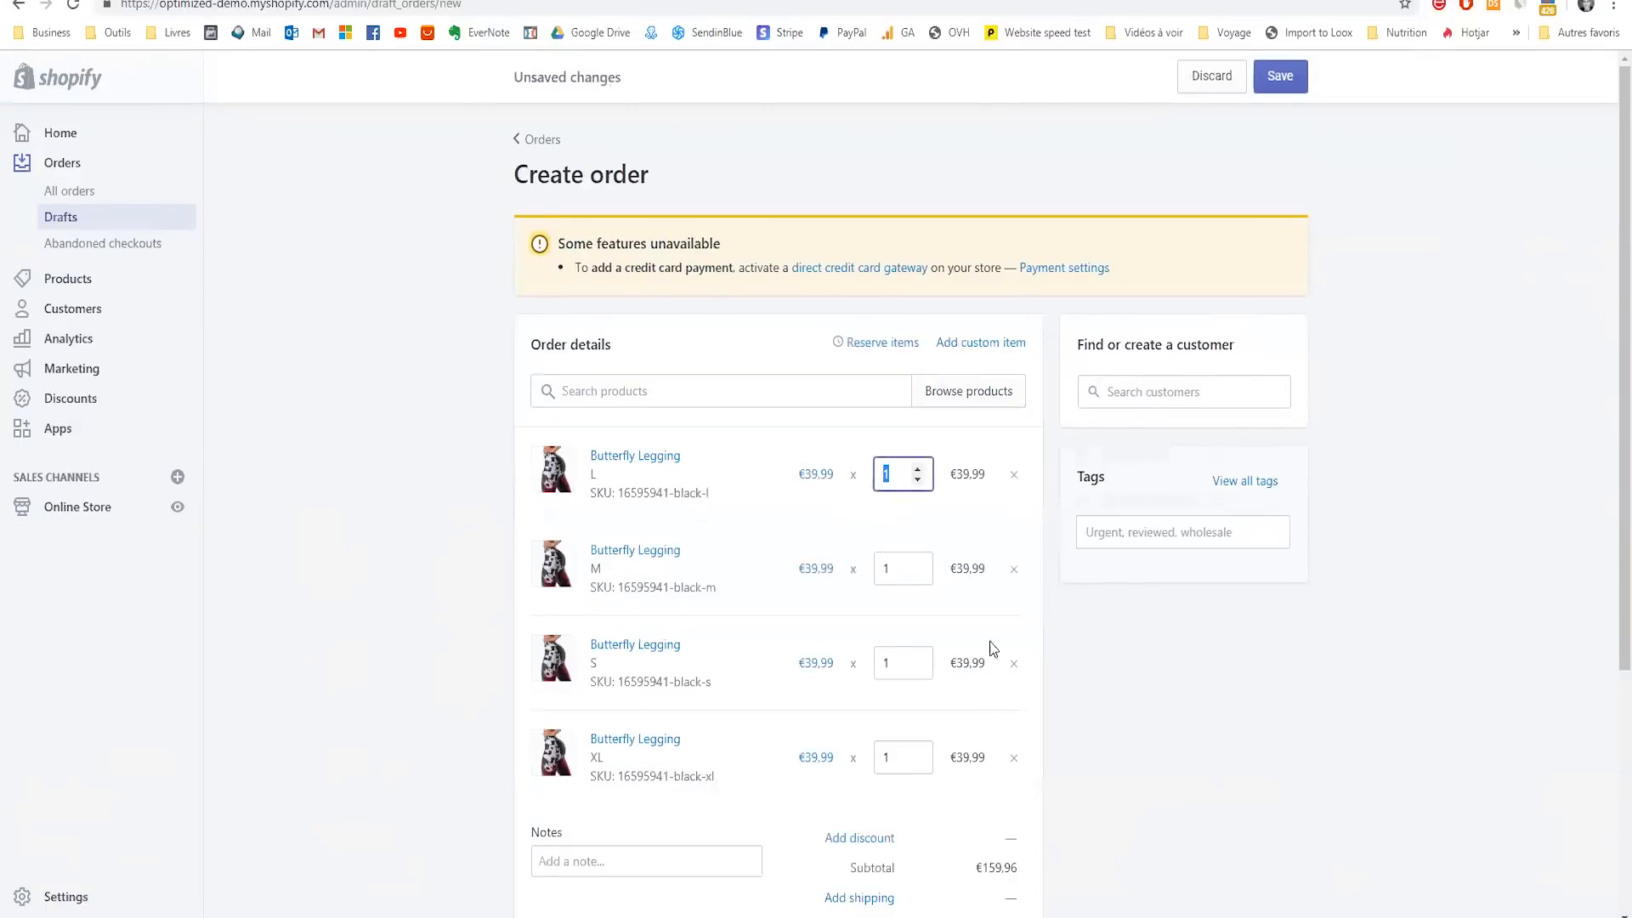
# - Remove the M, S and XL variants from the order, keeping one size L Butterfly Legging
pyautogui.click(1014, 573)
pyautogui.click(1016, 587)
pyautogui.click(1017, 584)
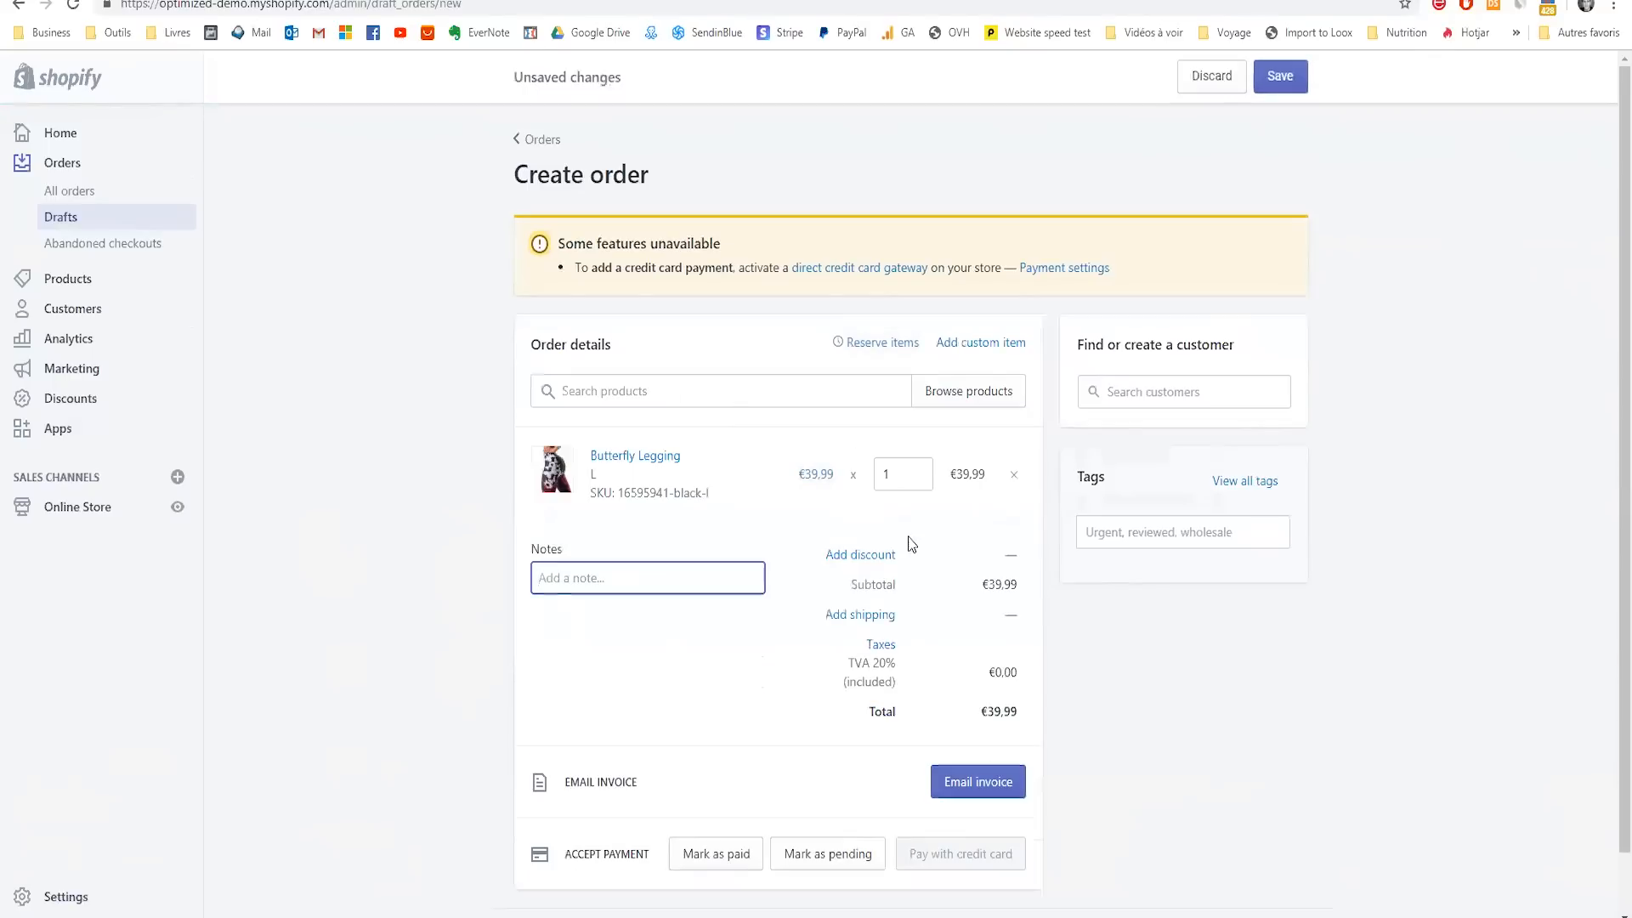
pyautogui.scroll(-1, 614, 513)
pyautogui.click(1148, 711)
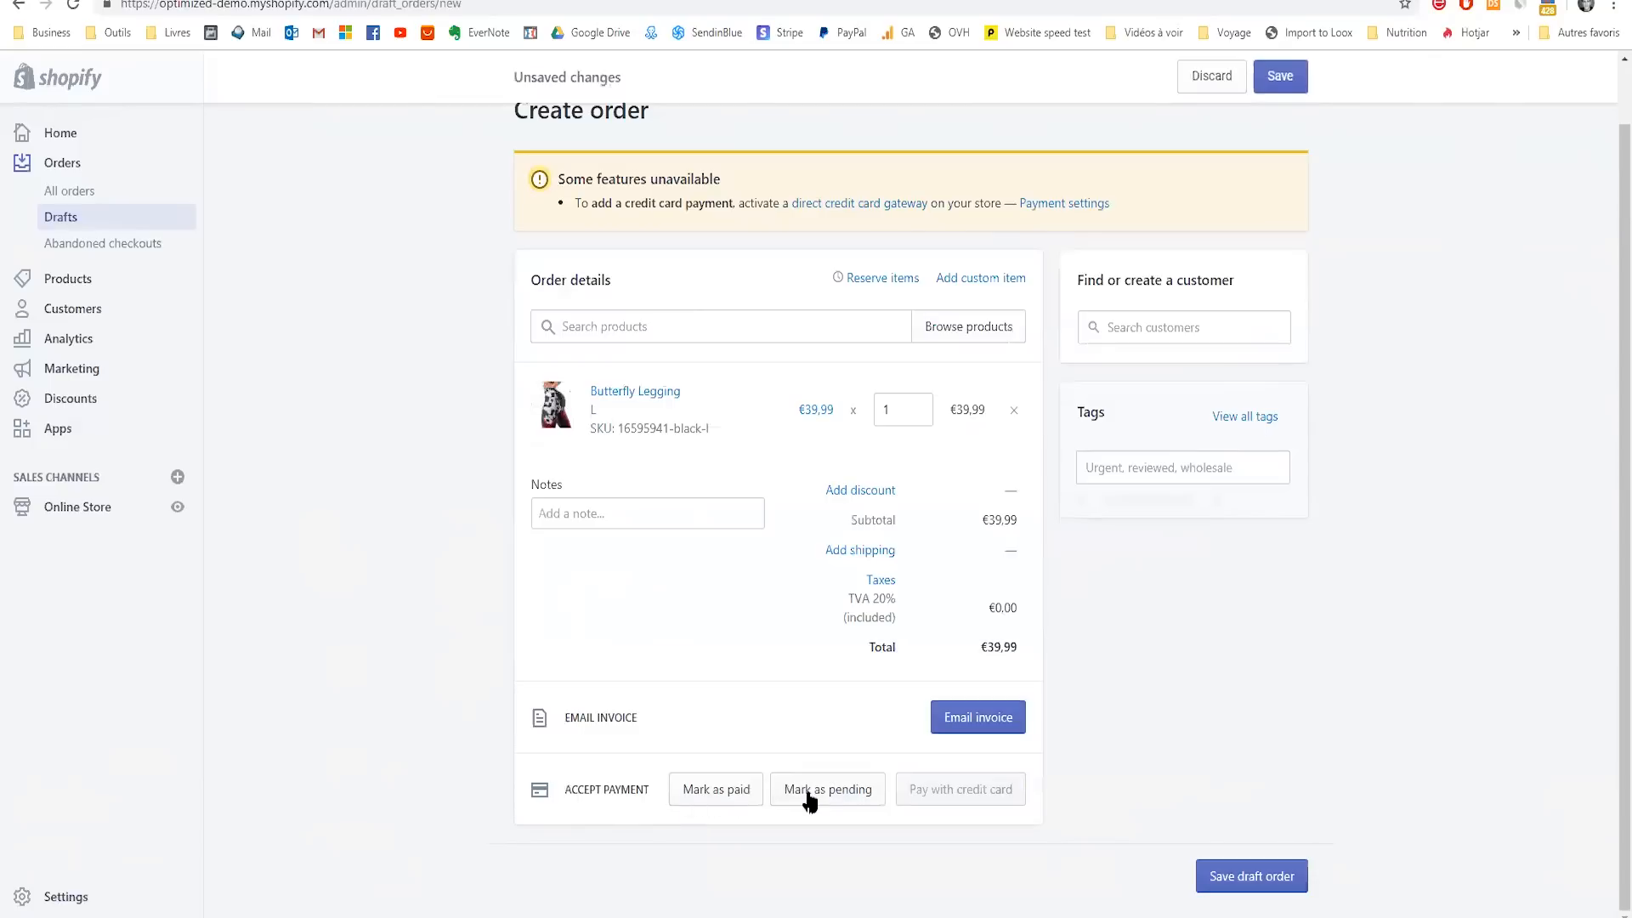
# - Mark the size L Butterfly Legging draft as paid and create the order
pyautogui.click(718, 790)
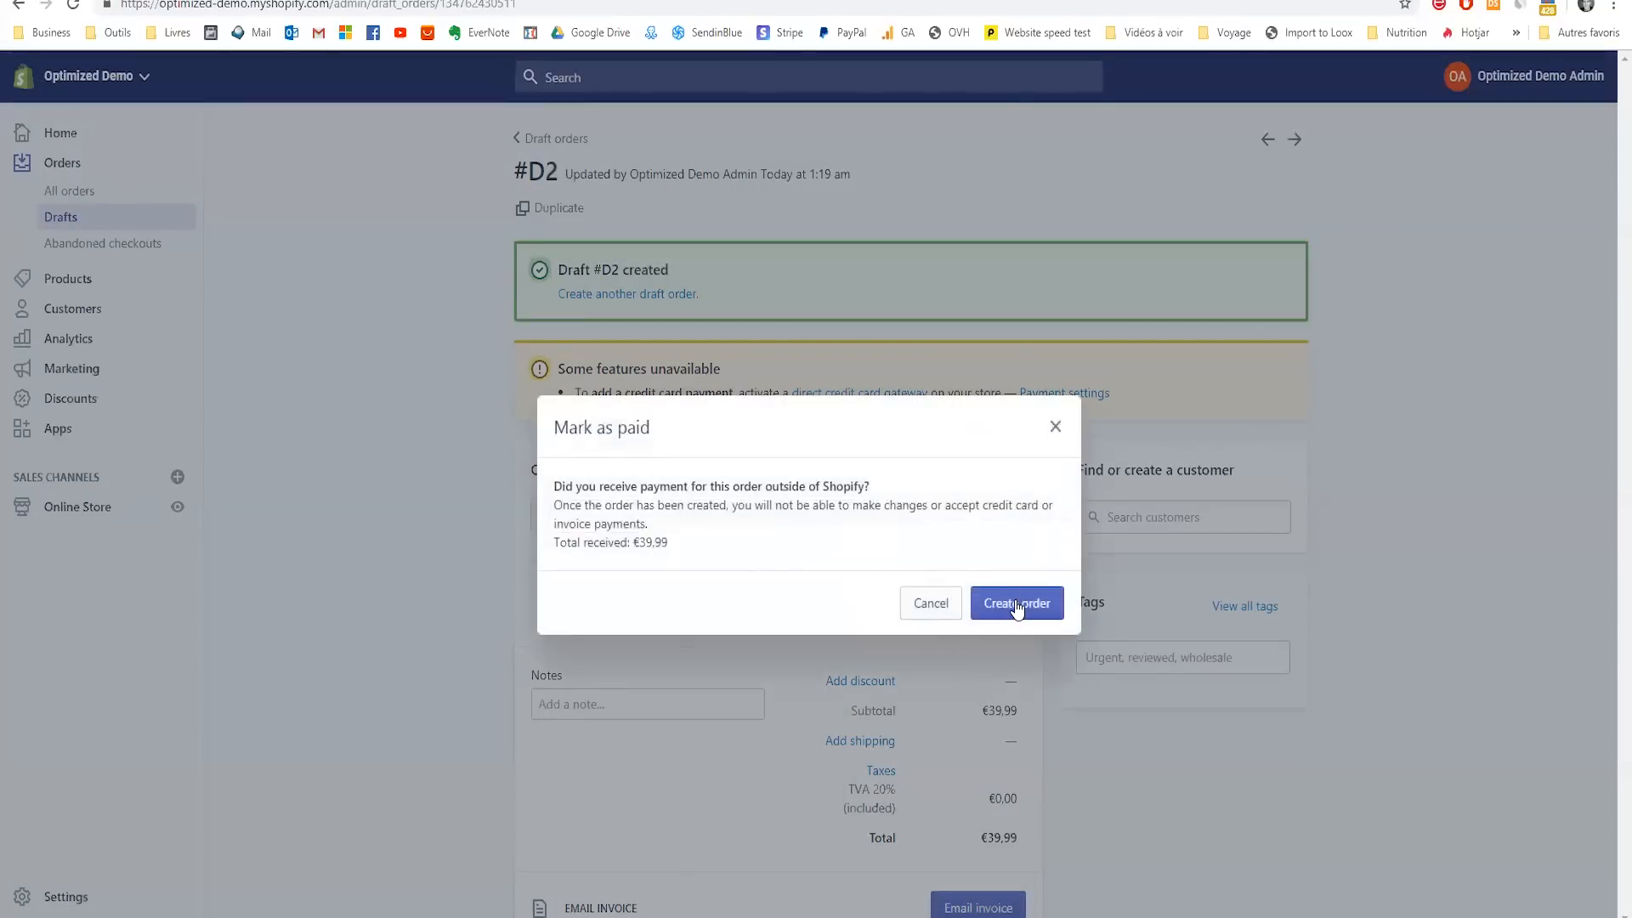
pyautogui.click(1011, 608)
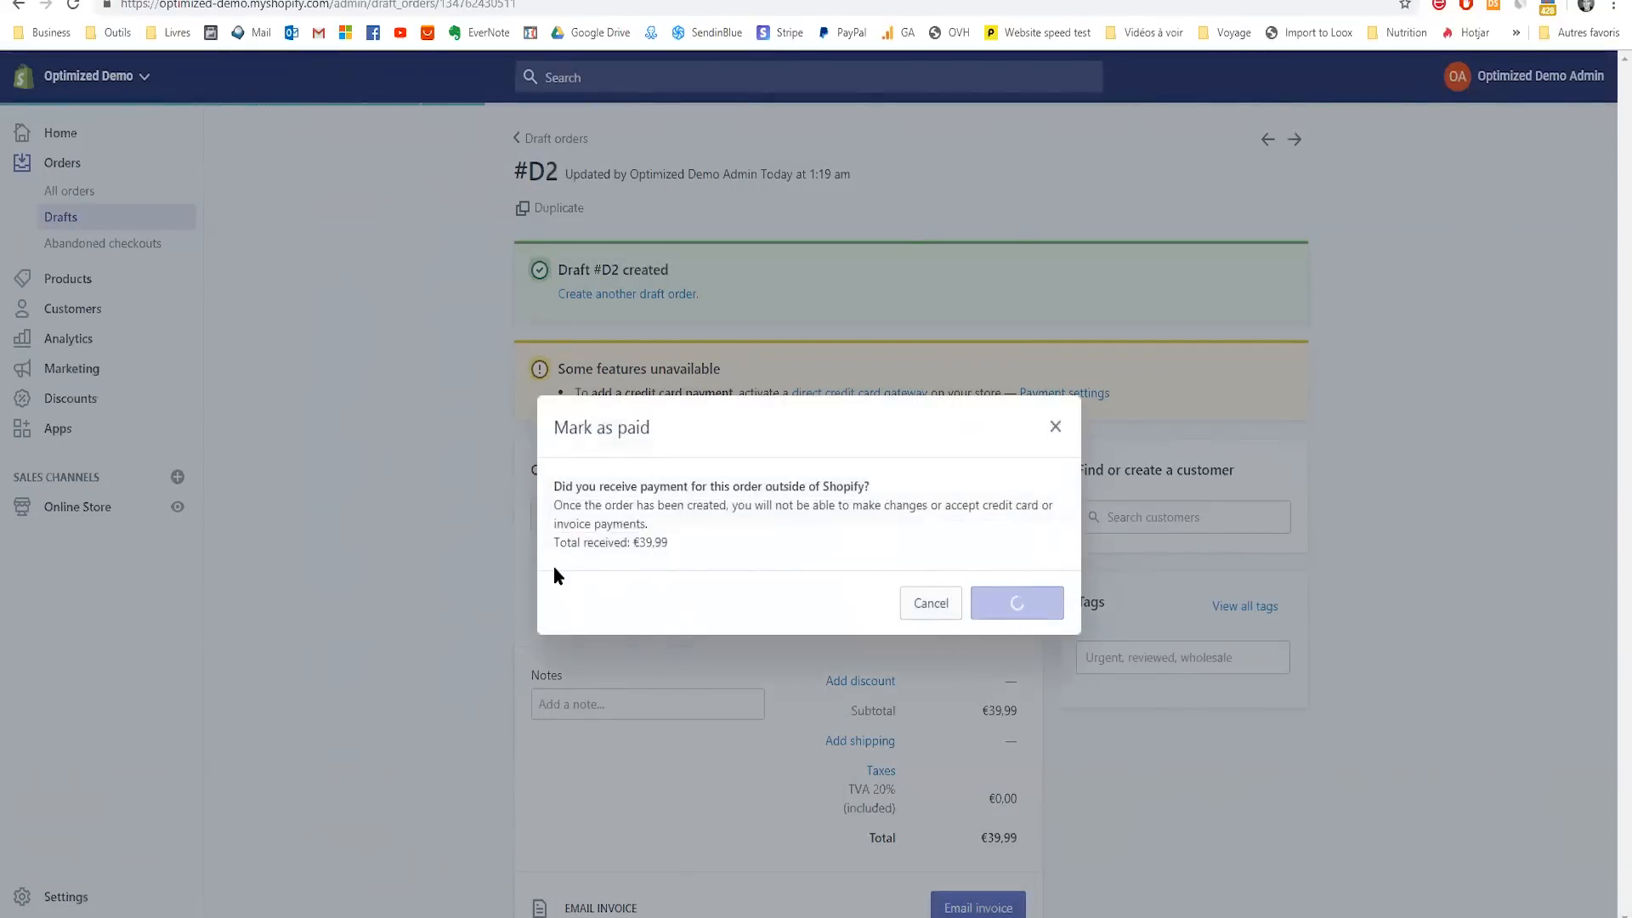
pyautogui.scroll(-2, 850, 512)
pyautogui.scroll(2, 685, 478)
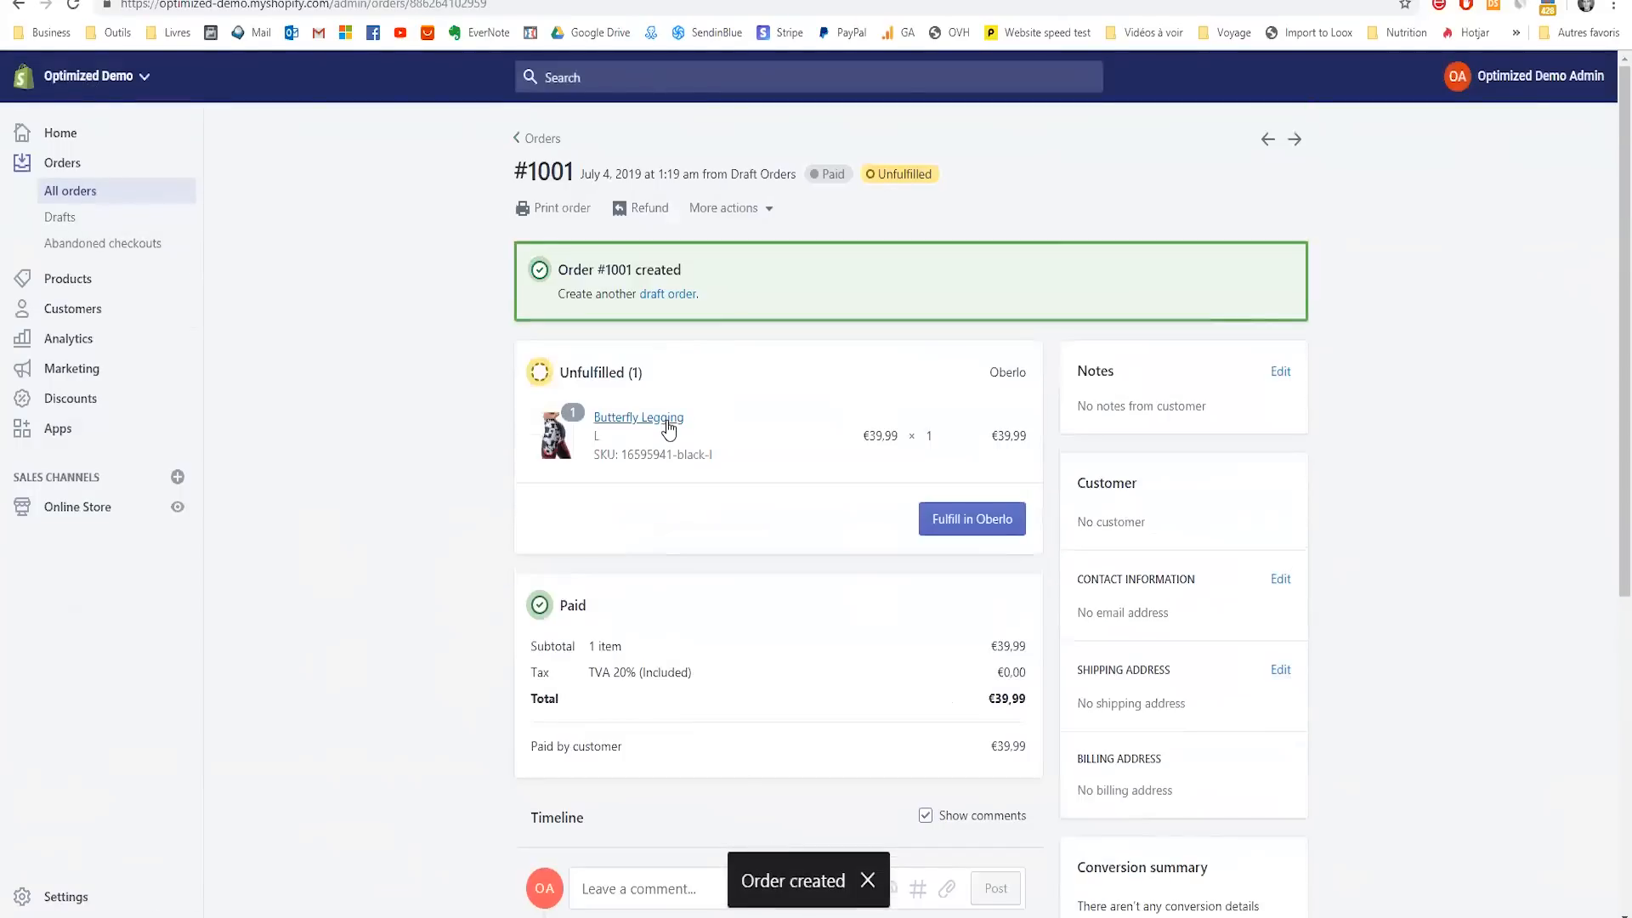
# - Check the new Butterfly Legging order in DSers against its customer and shipping details in Shopify, and return to DSers
pyautogui.click(97, 194)
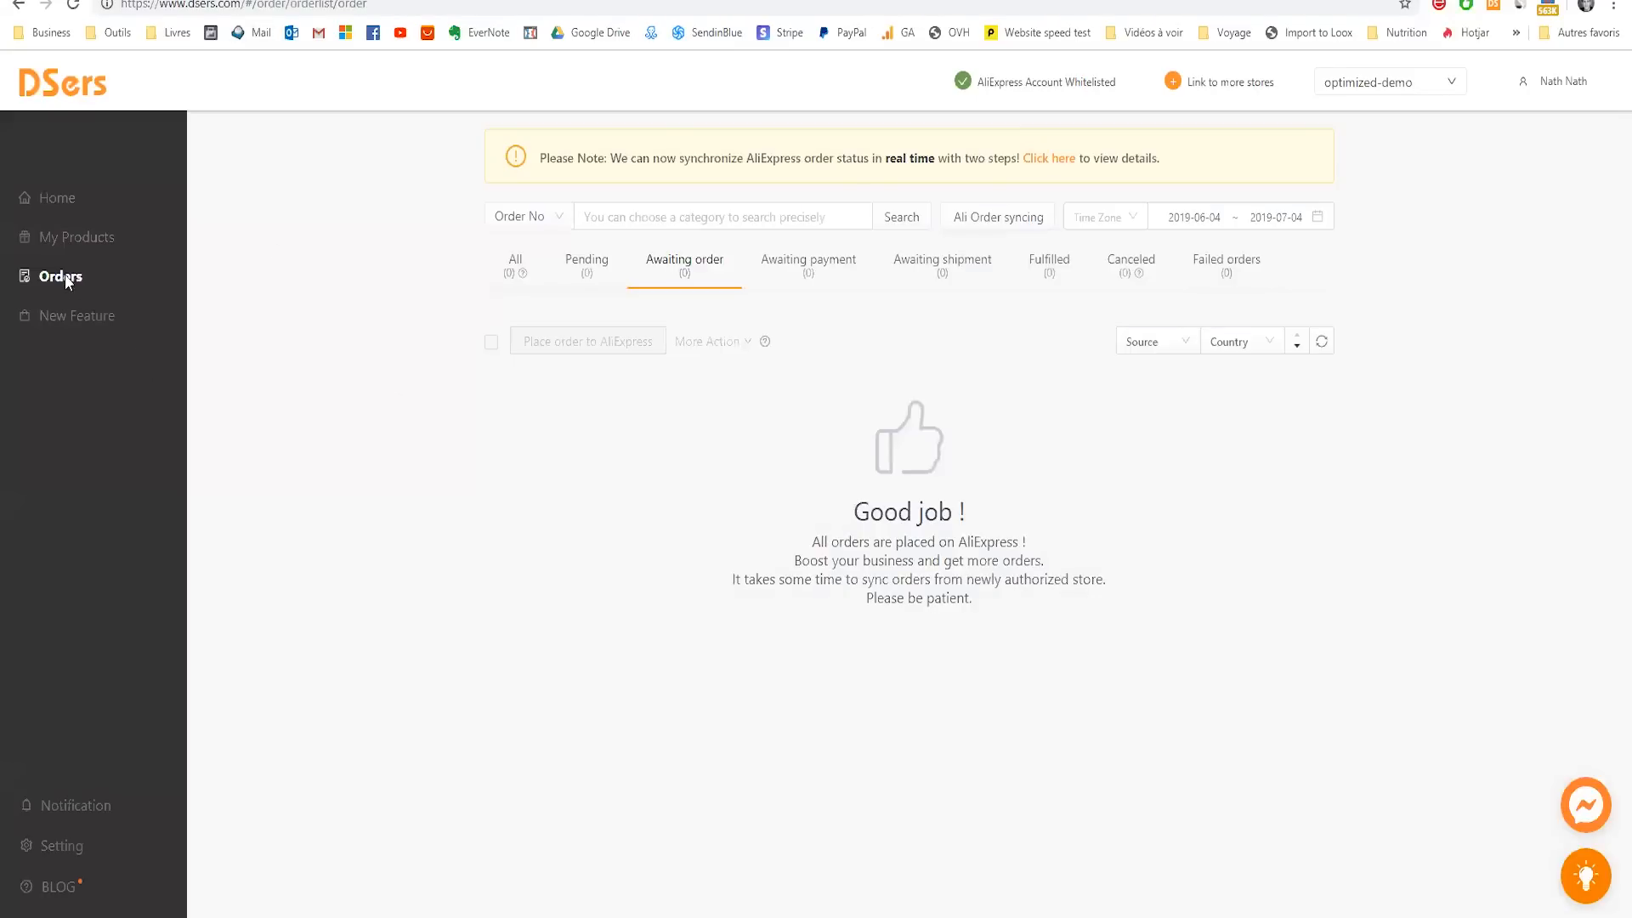
pyautogui.click(68, 279)
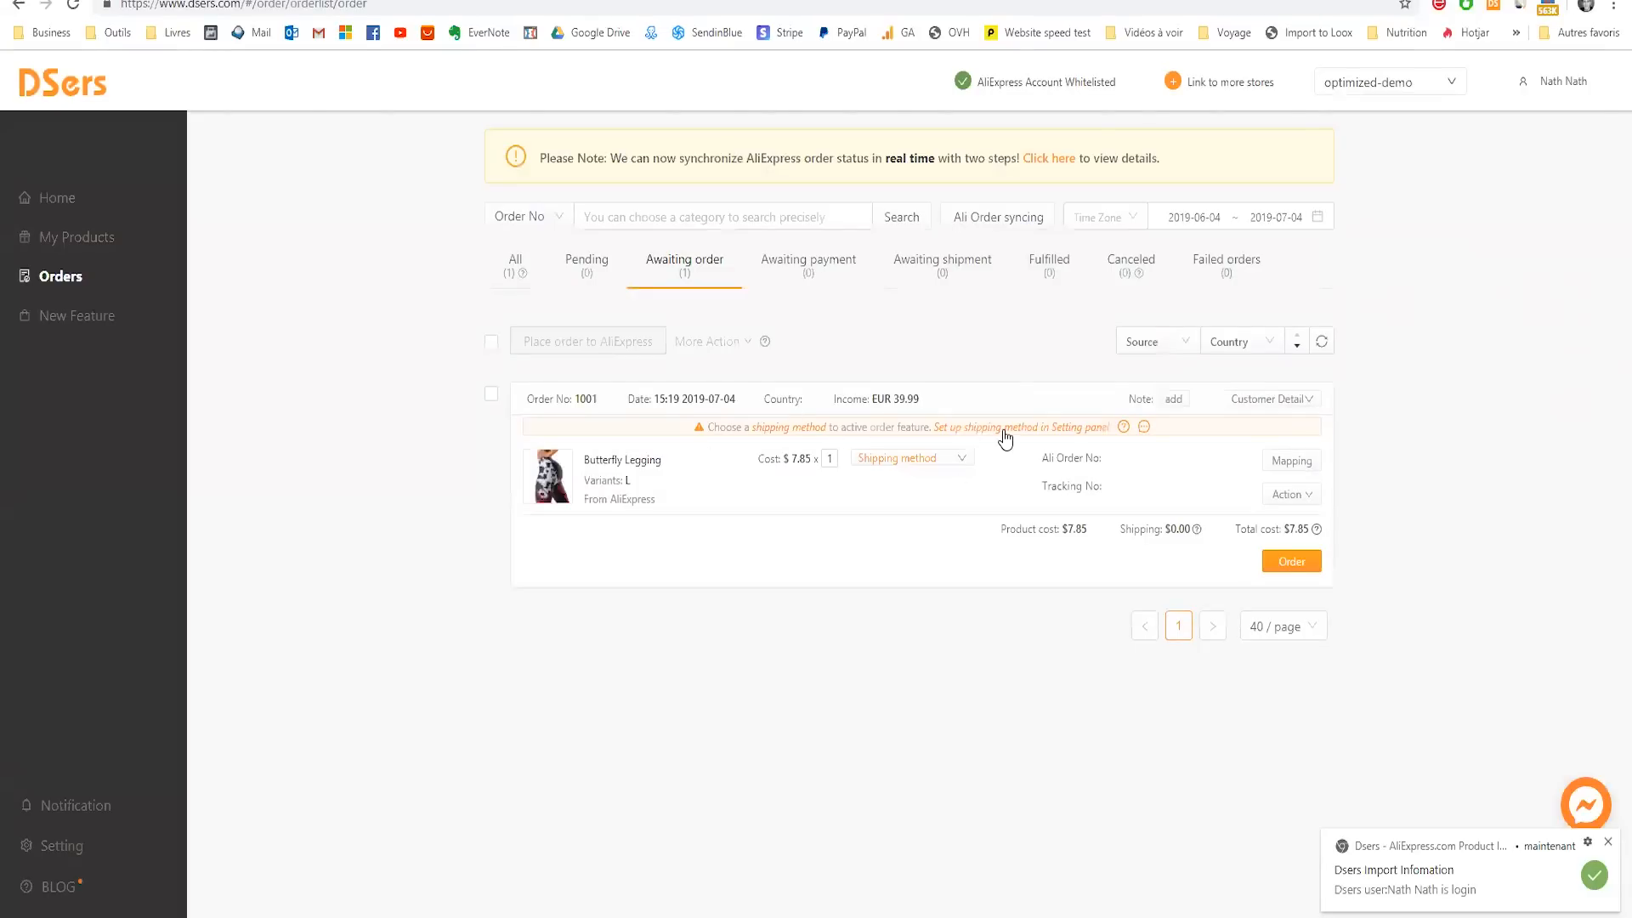
pyautogui.hotkey('ctrl', 'Tab')
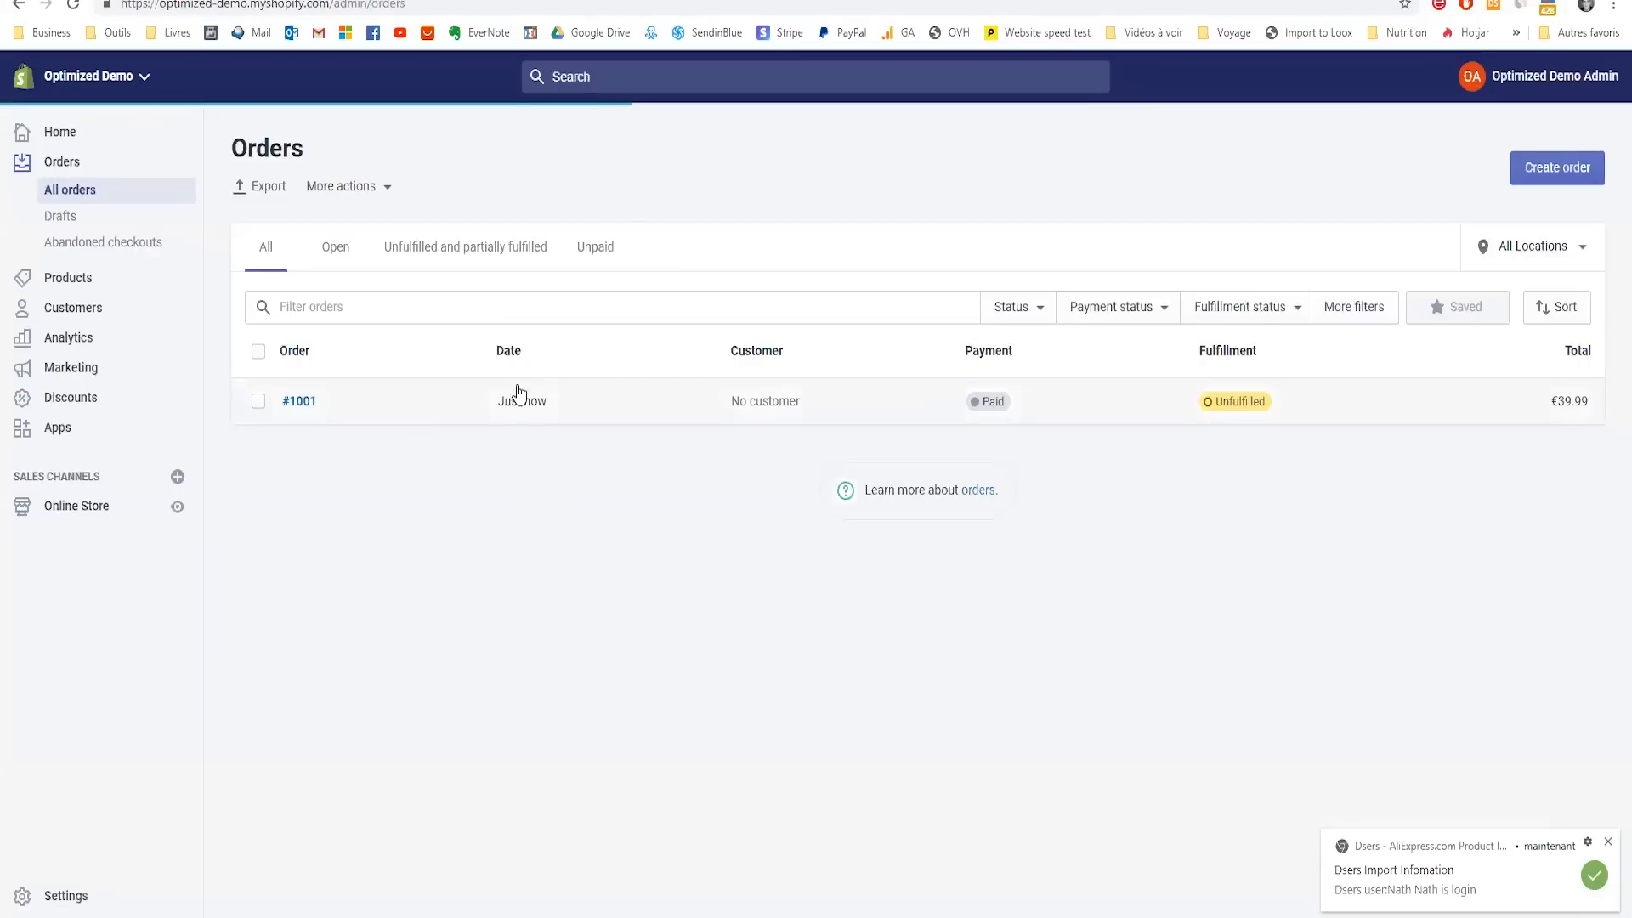
pyautogui.click(298, 411)
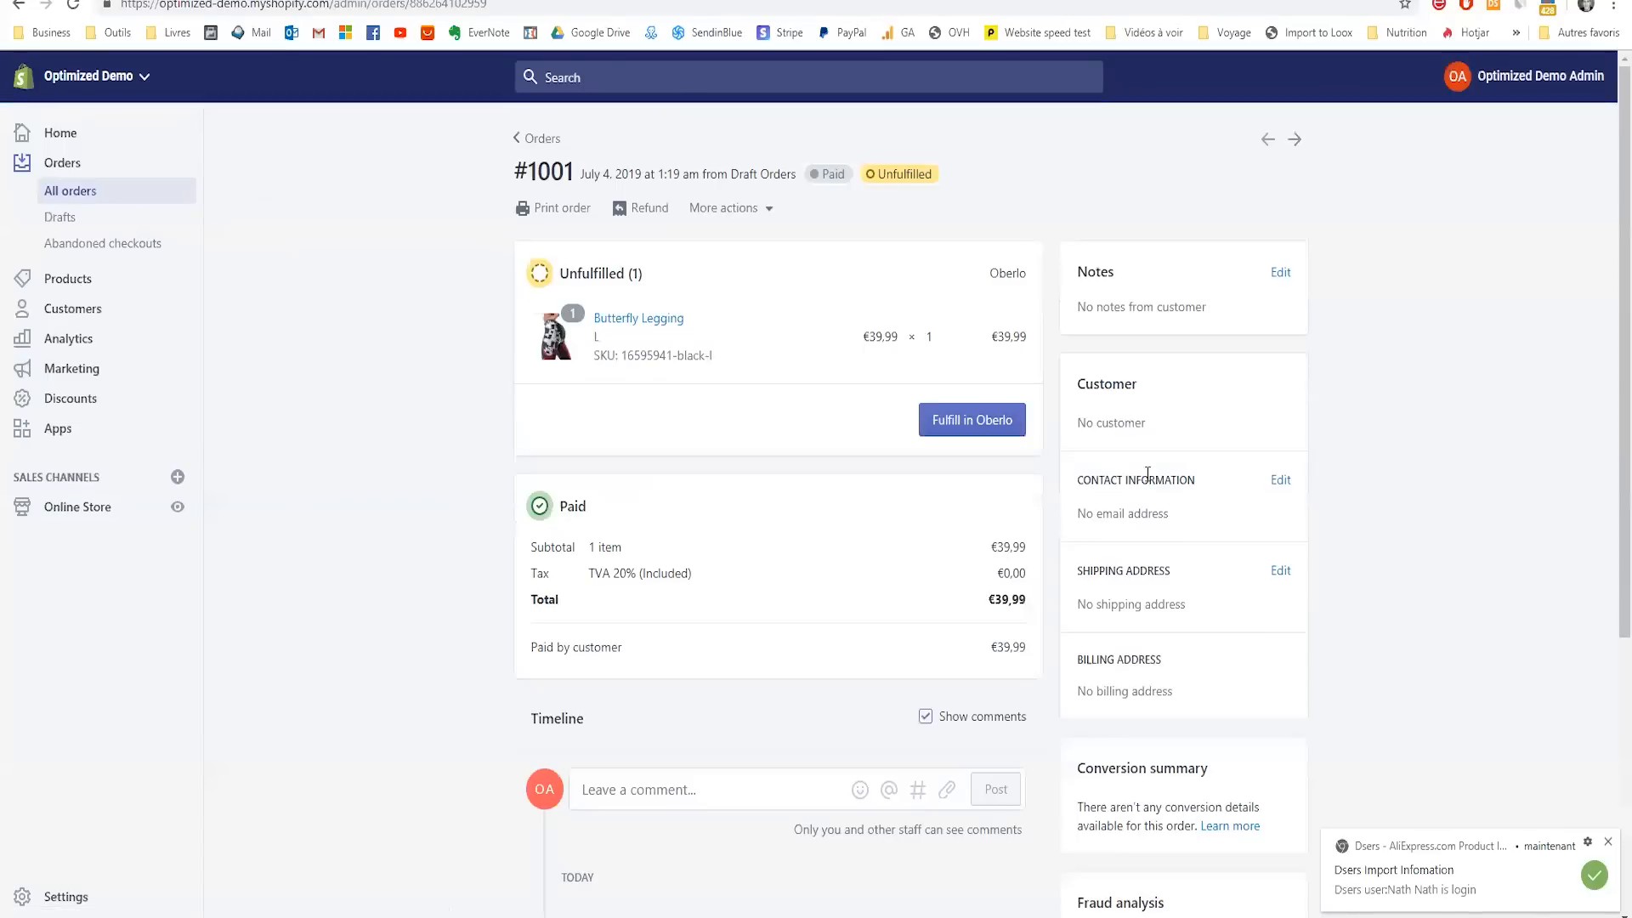
pyautogui.scroll(-2, 1176, 521)
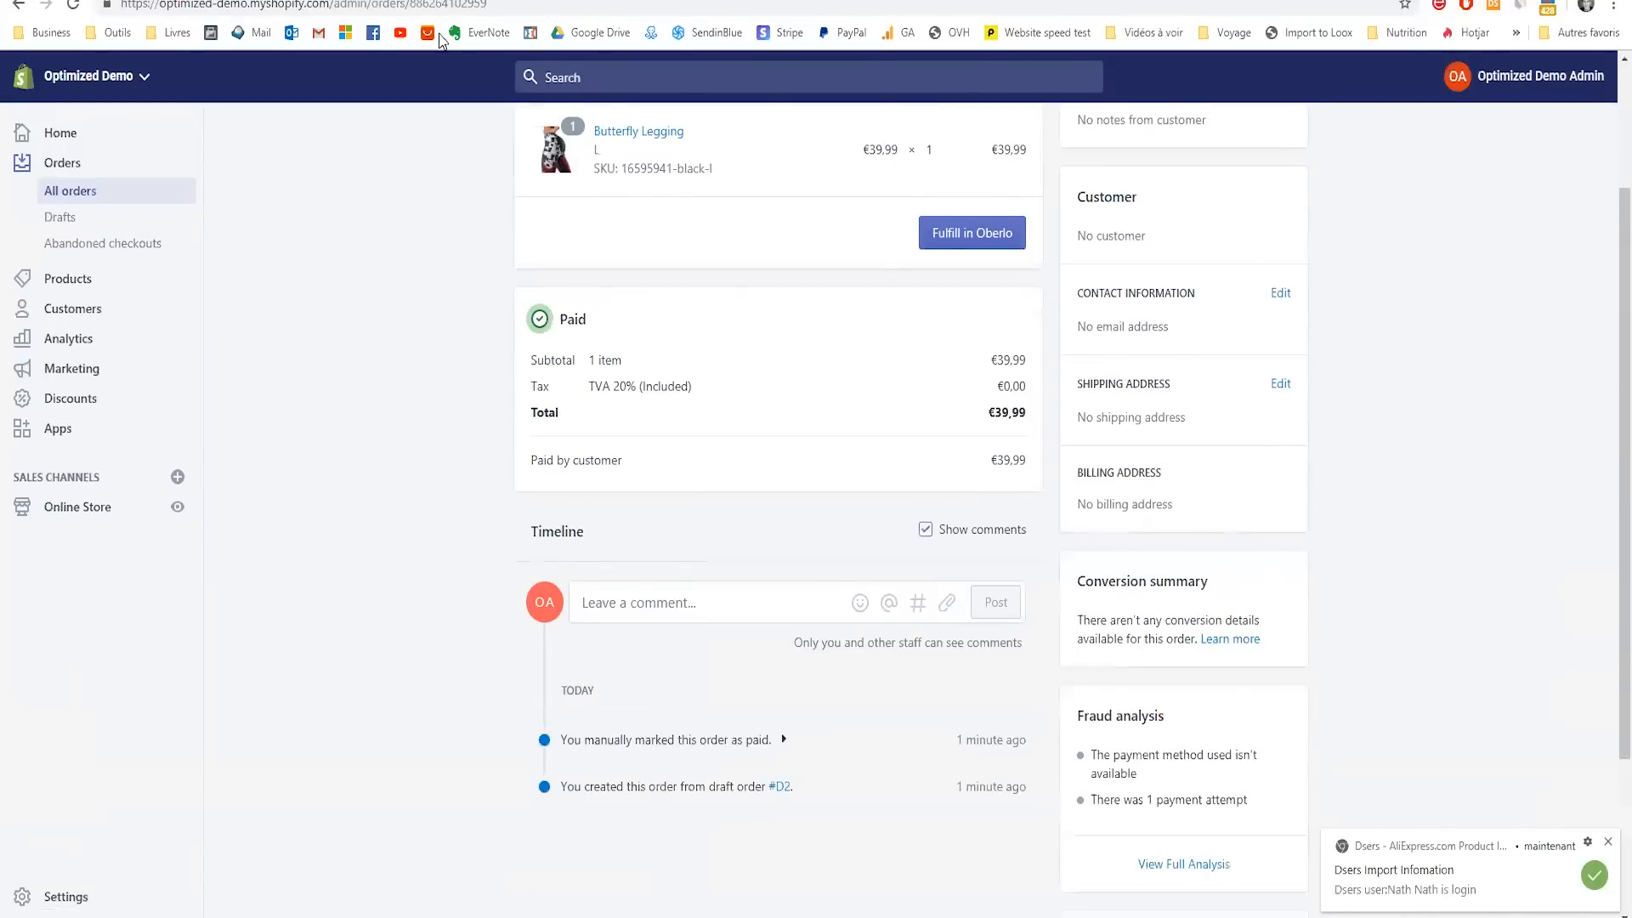
pyautogui.hotkey('ctrl', 'shift', 'Tab')
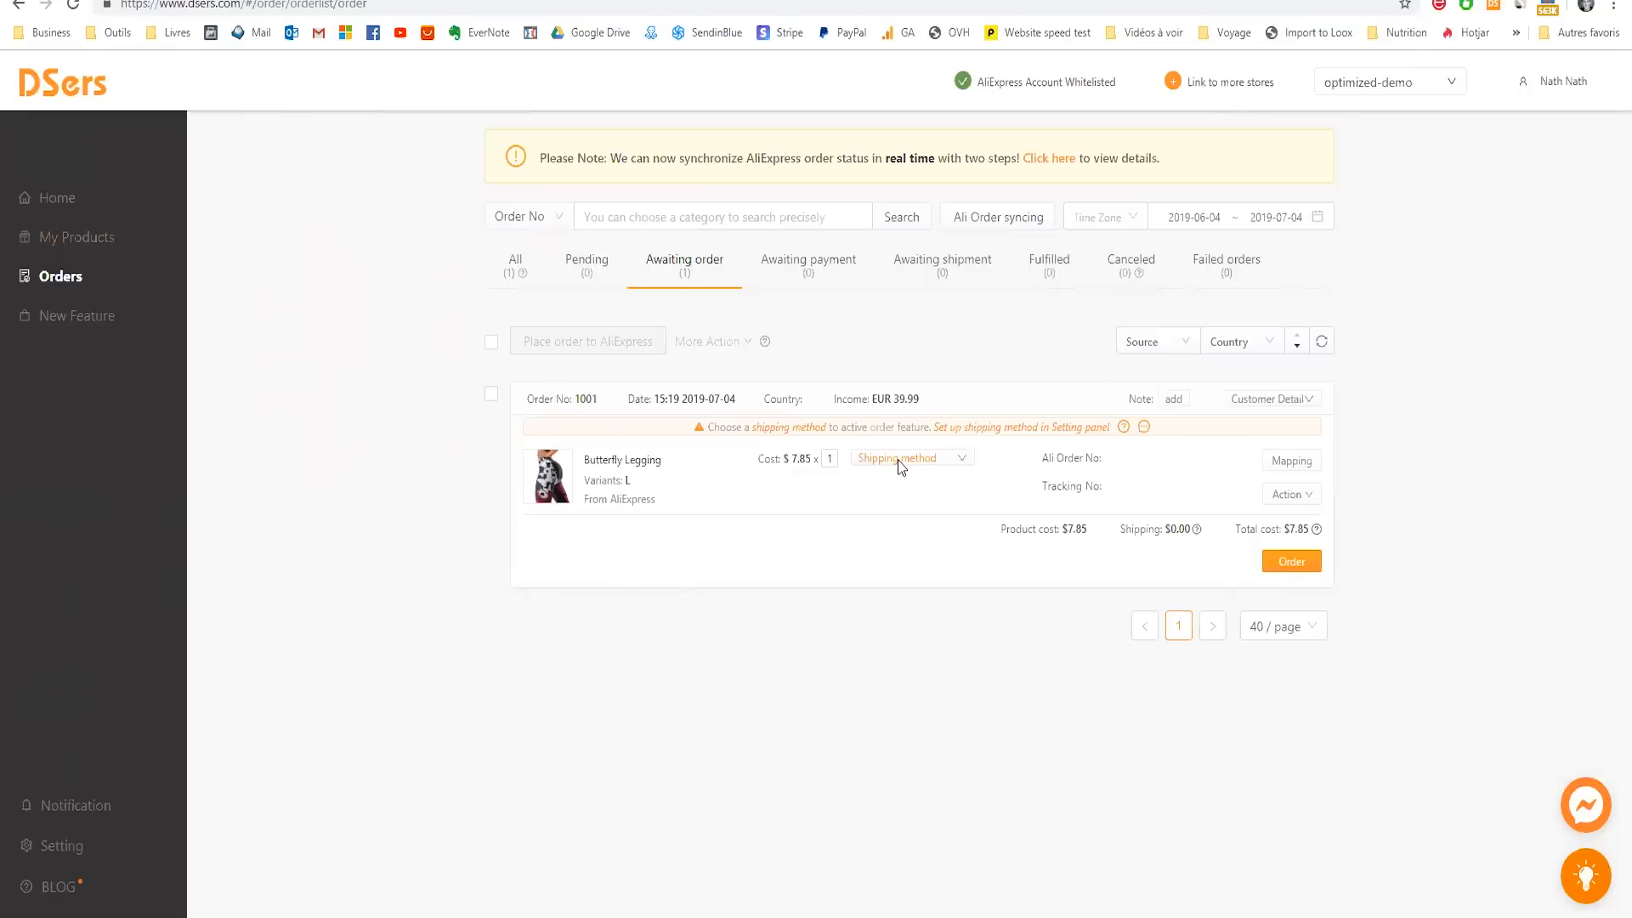
# - Set the Butterfly Legging order's shipping method to ePacket
pyautogui.click(900, 459)
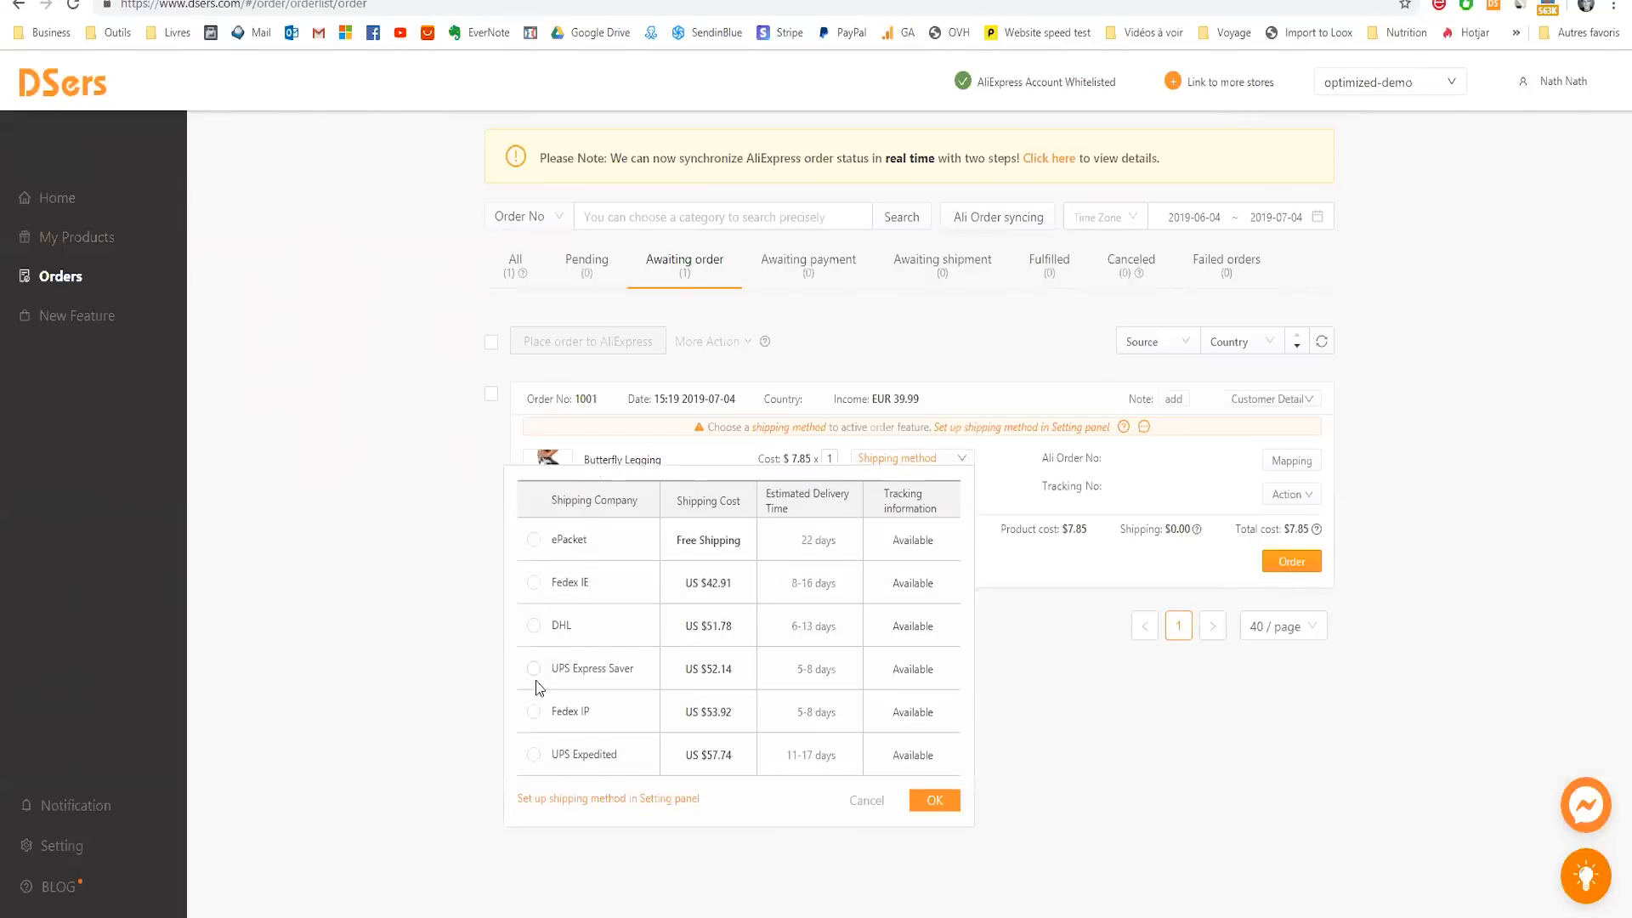
pyautogui.click(534, 540)
pyautogui.click(952, 802)
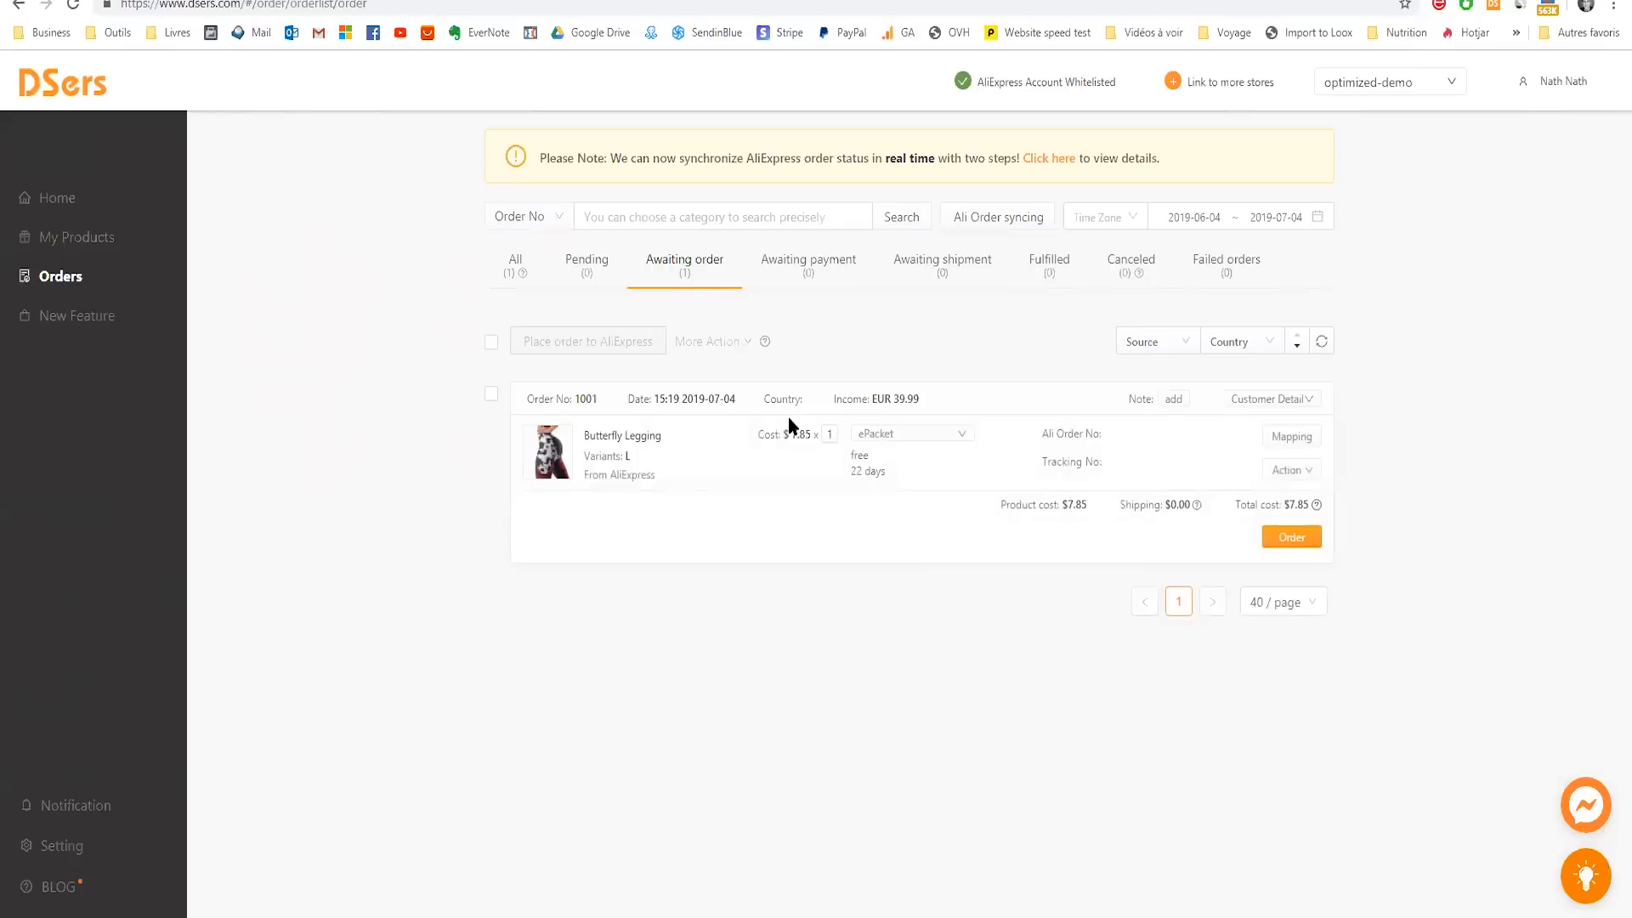
# - Select the Butterfly Legging order, check its shipping information and try to place it on AliExpress with ePacket
pyautogui.click(1296, 544)
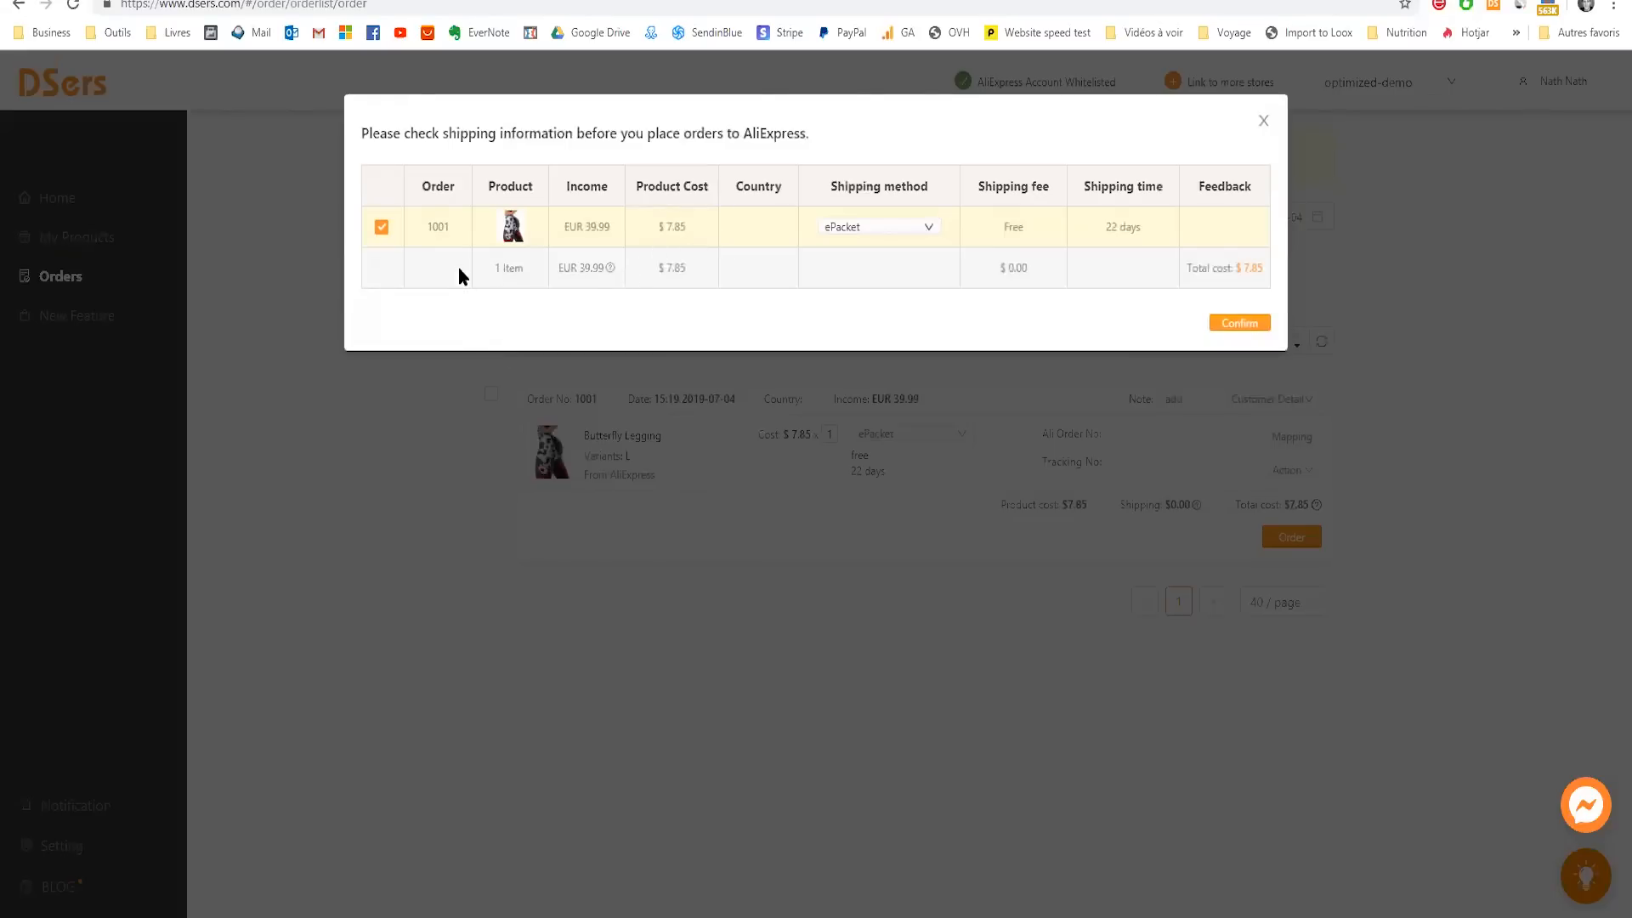
pyautogui.click(1264, 121)
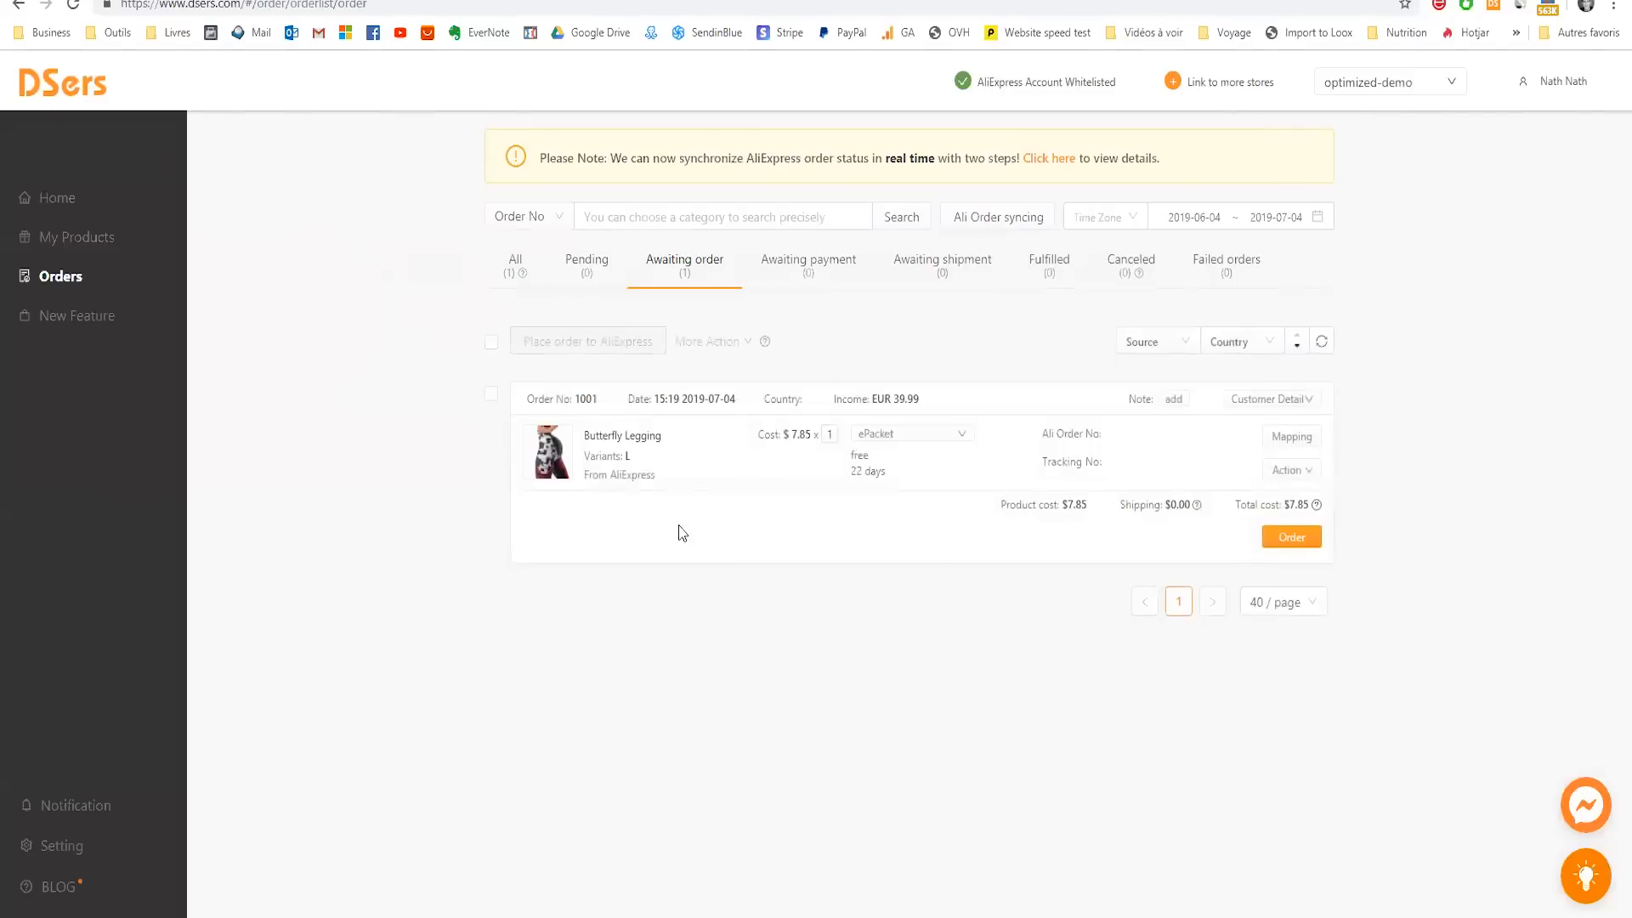
pyautogui.click(491, 396)
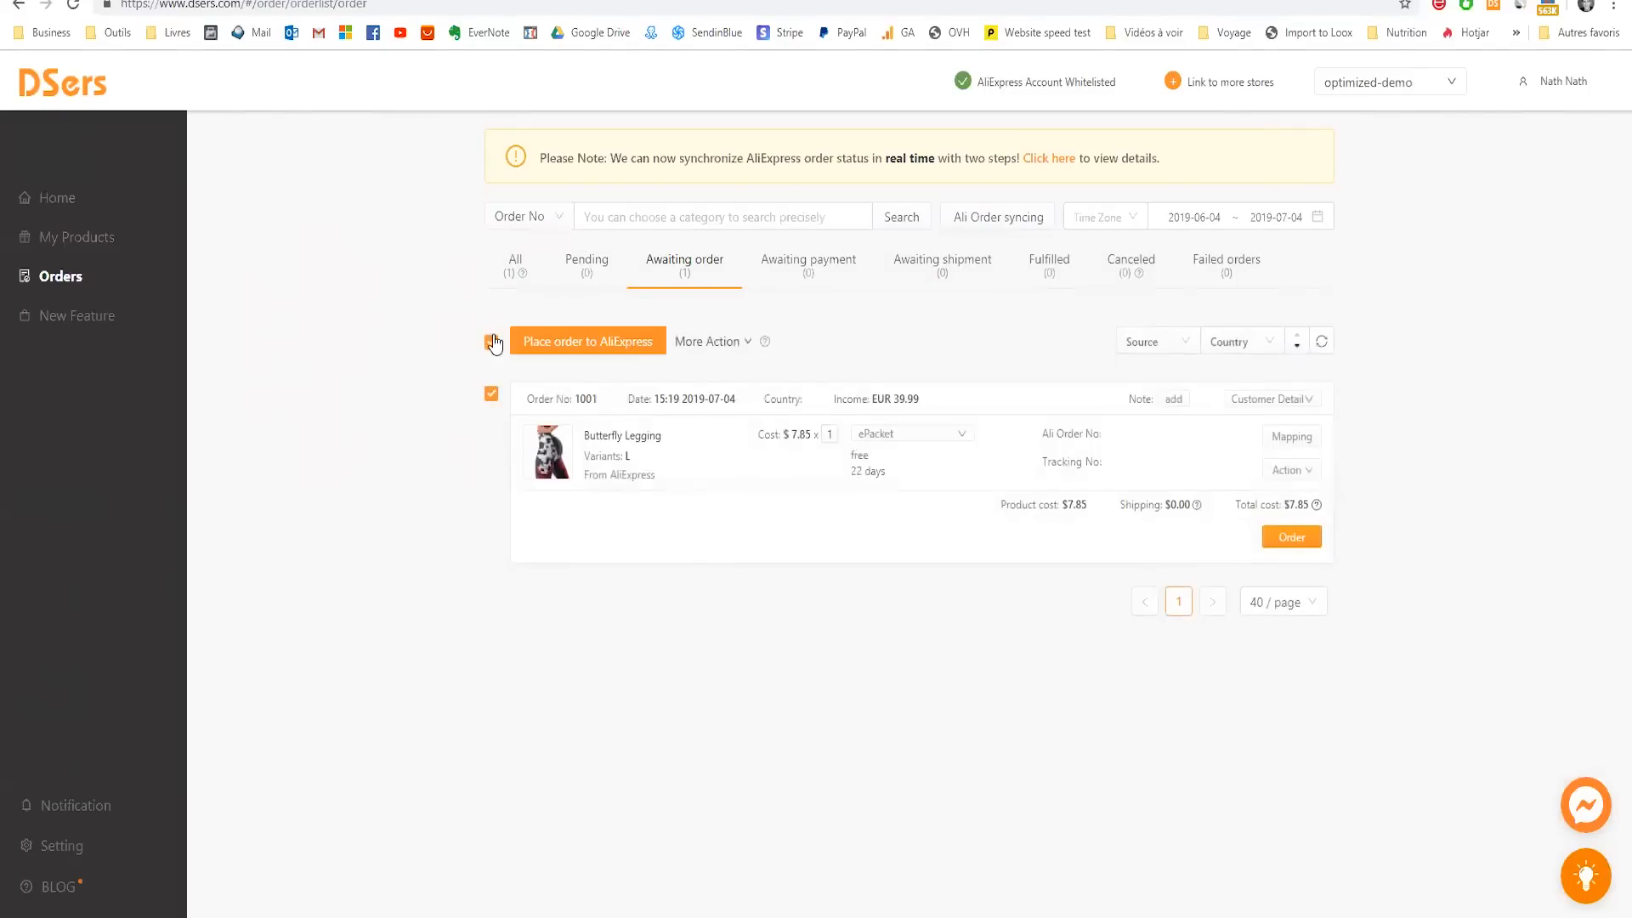
pyautogui.click(589, 346)
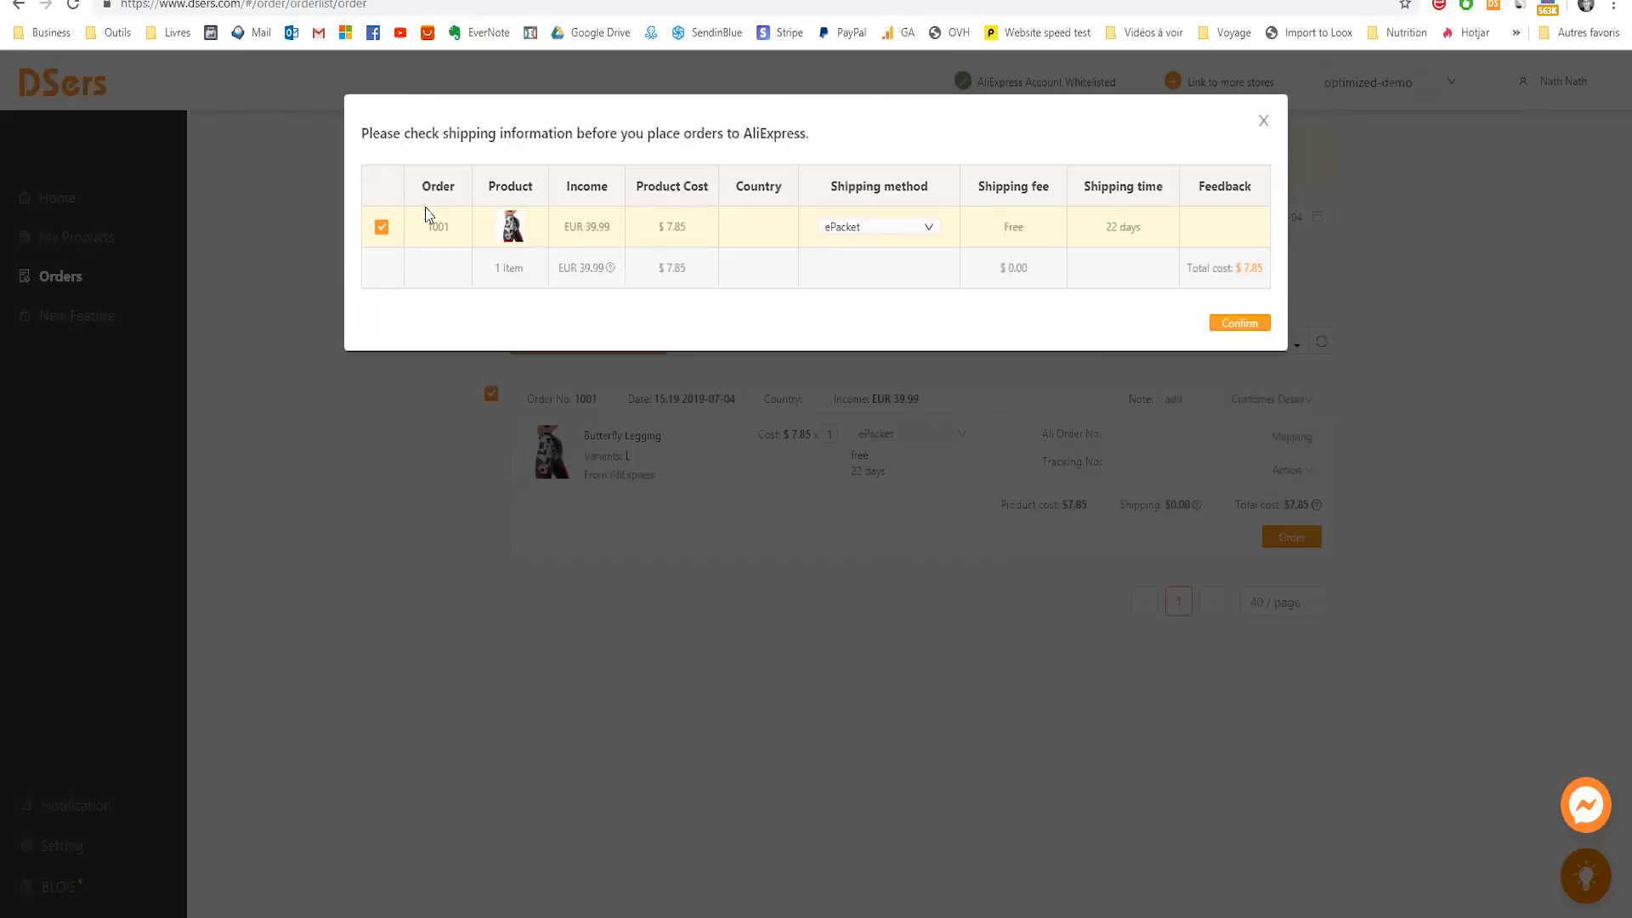
pyautogui.click(1241, 325)
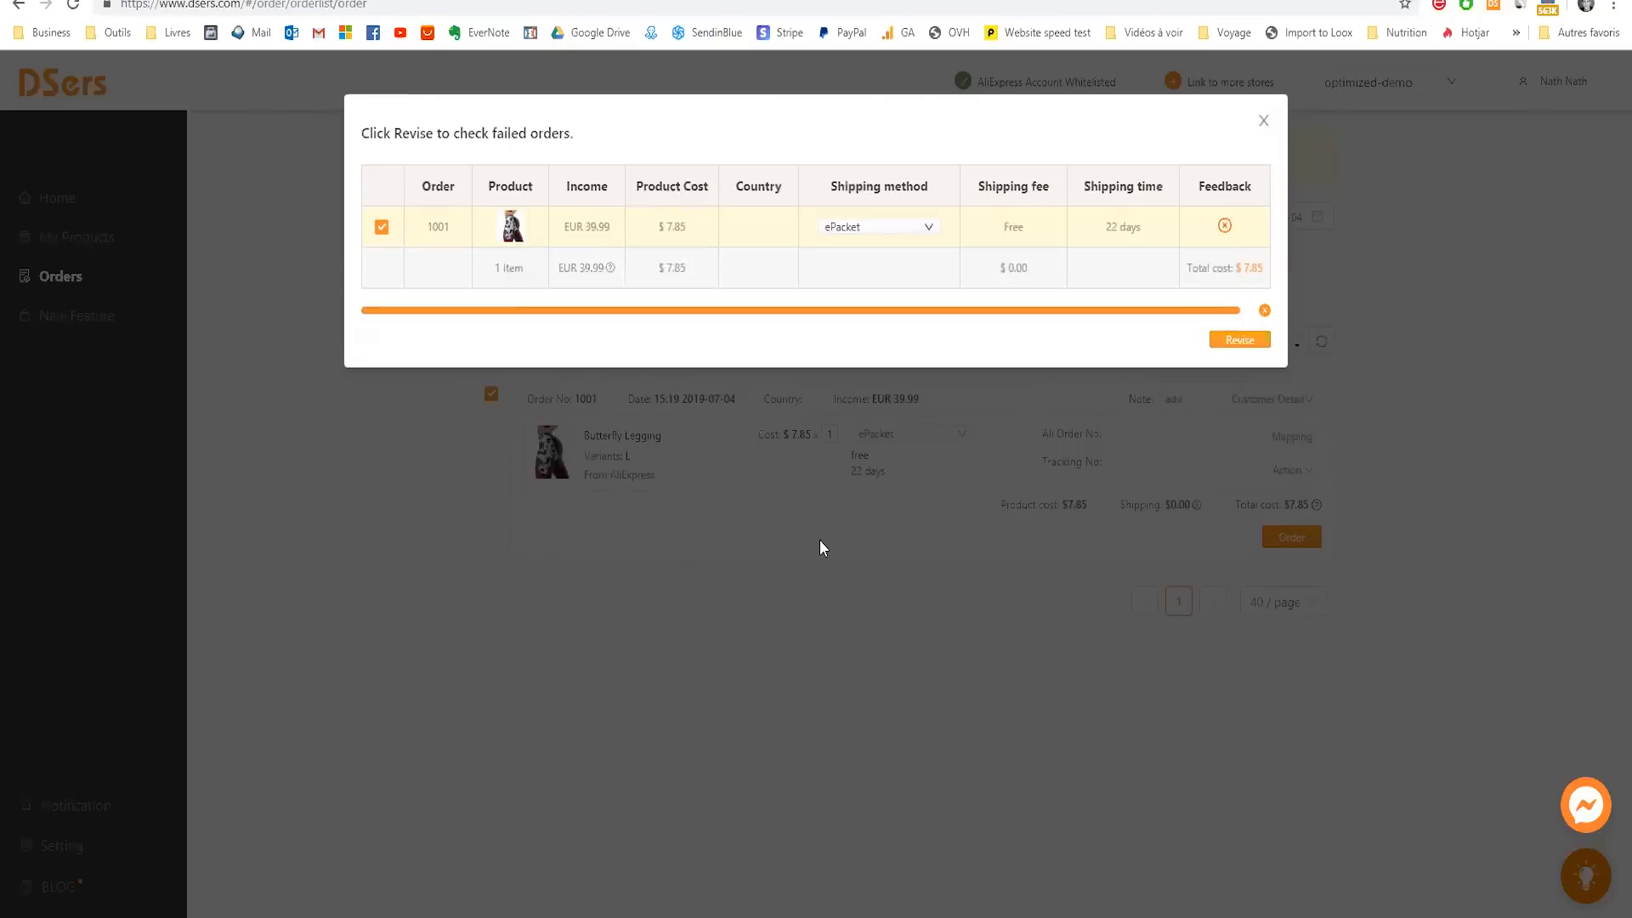
# - Revise the failed order by filling in the customer's contact name and full shipping address
pyautogui.click(1240, 340)
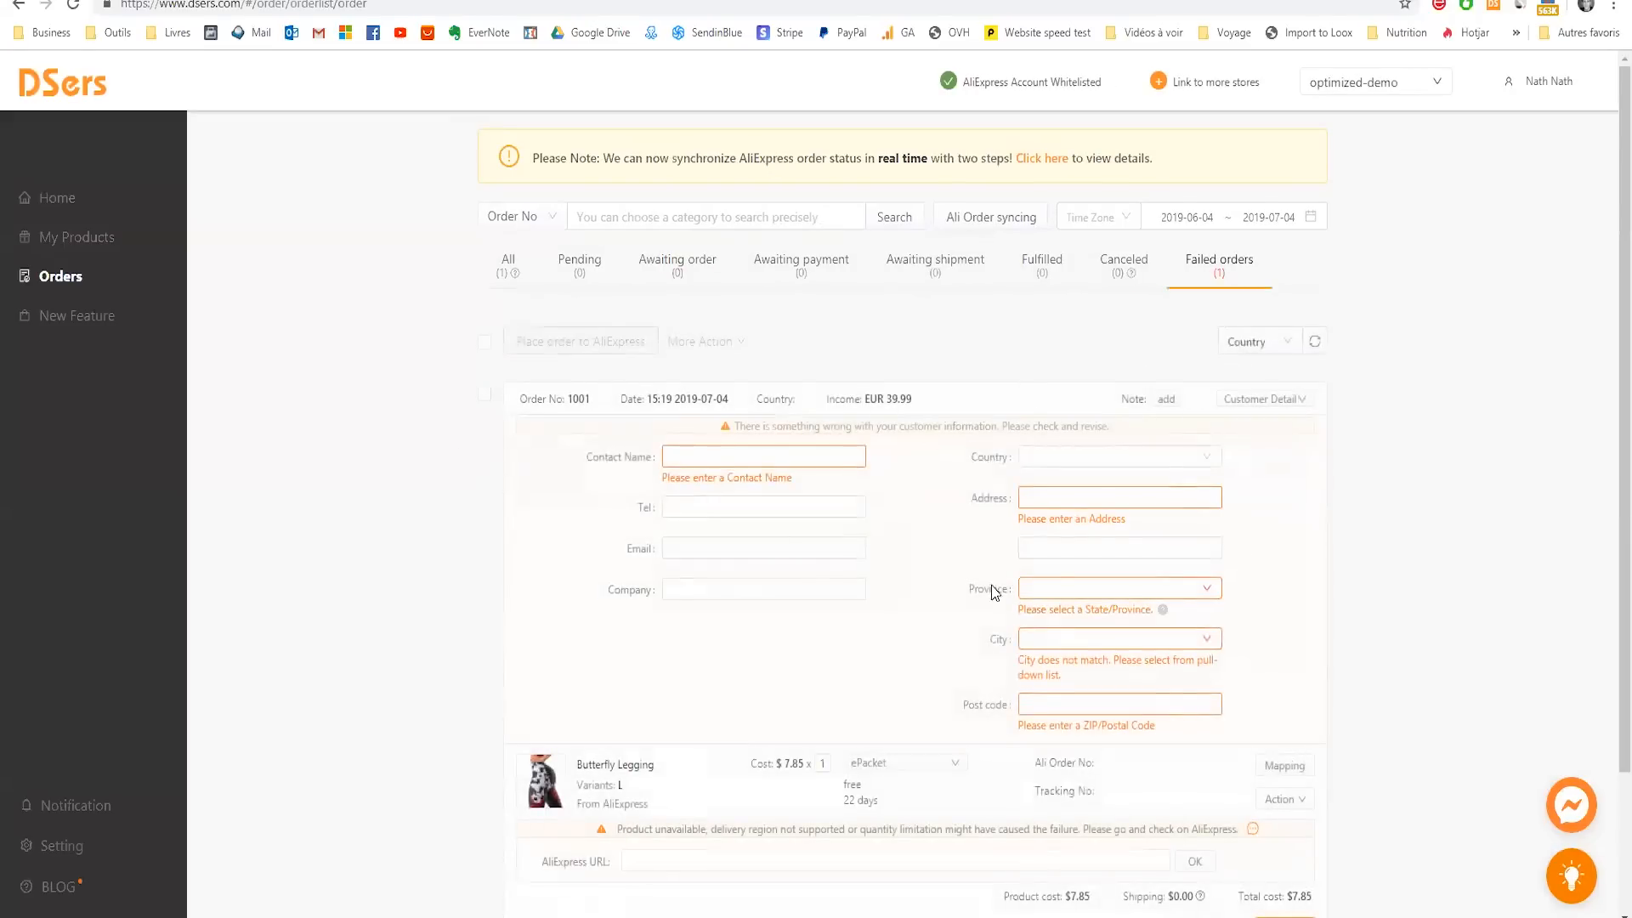
pyautogui.scroll(-2, 1190, 599)
pyautogui.scroll(2, 1213, 536)
pyautogui.click(716, 450)
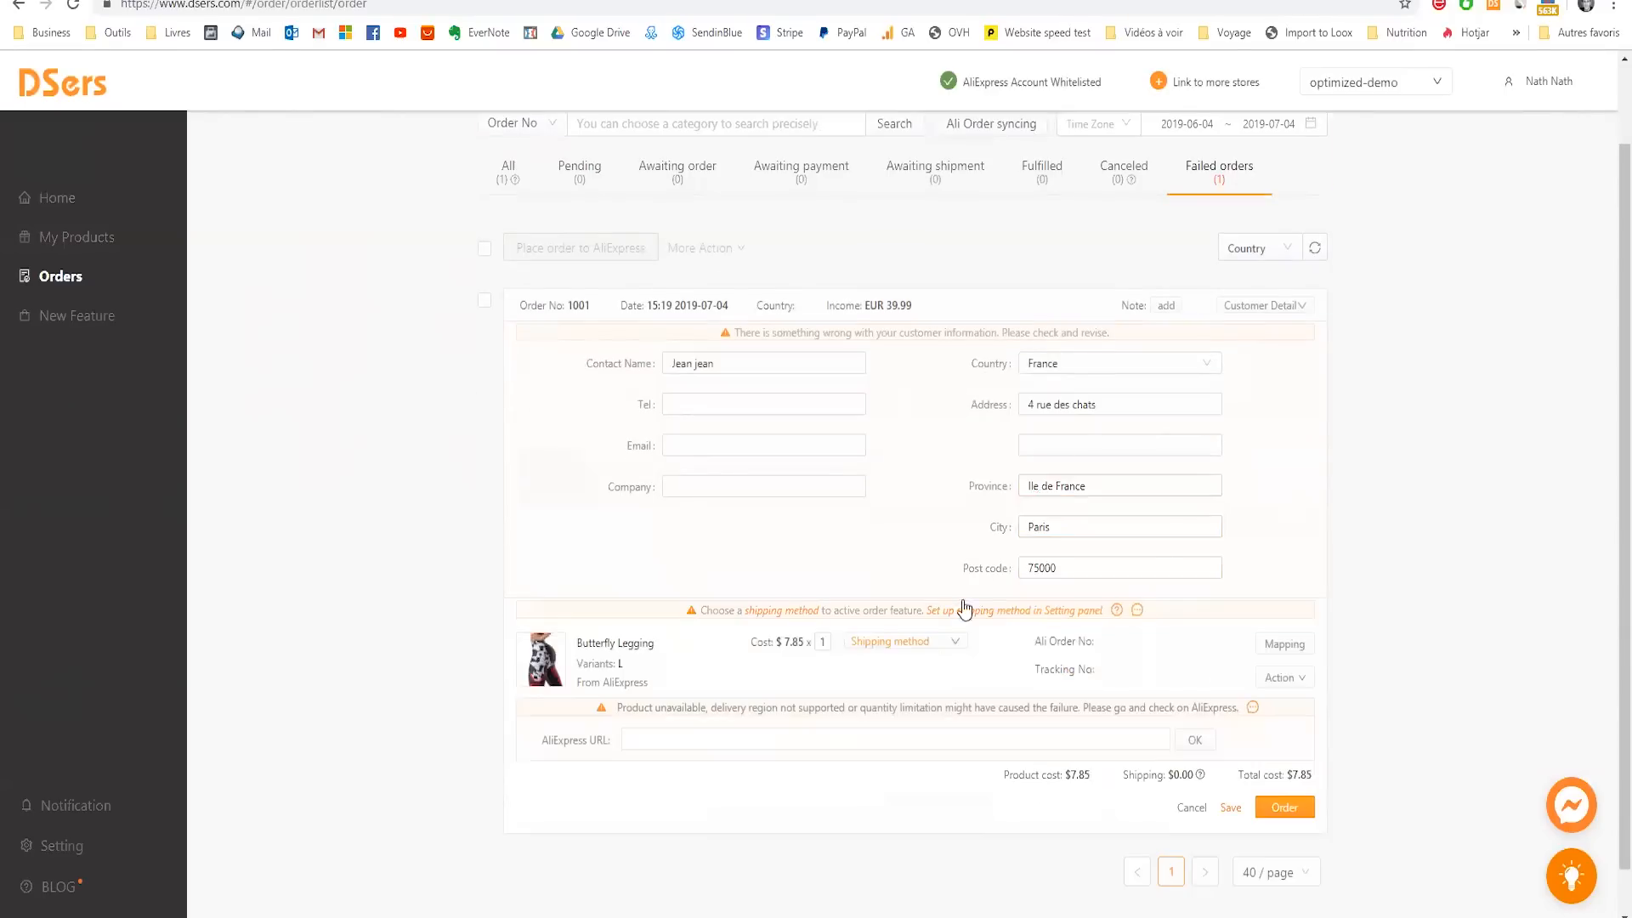
# - Place the revised Butterfly Legging order on AliExpress with AliExpress Standard Shipping
pyautogui.click(1282, 814)
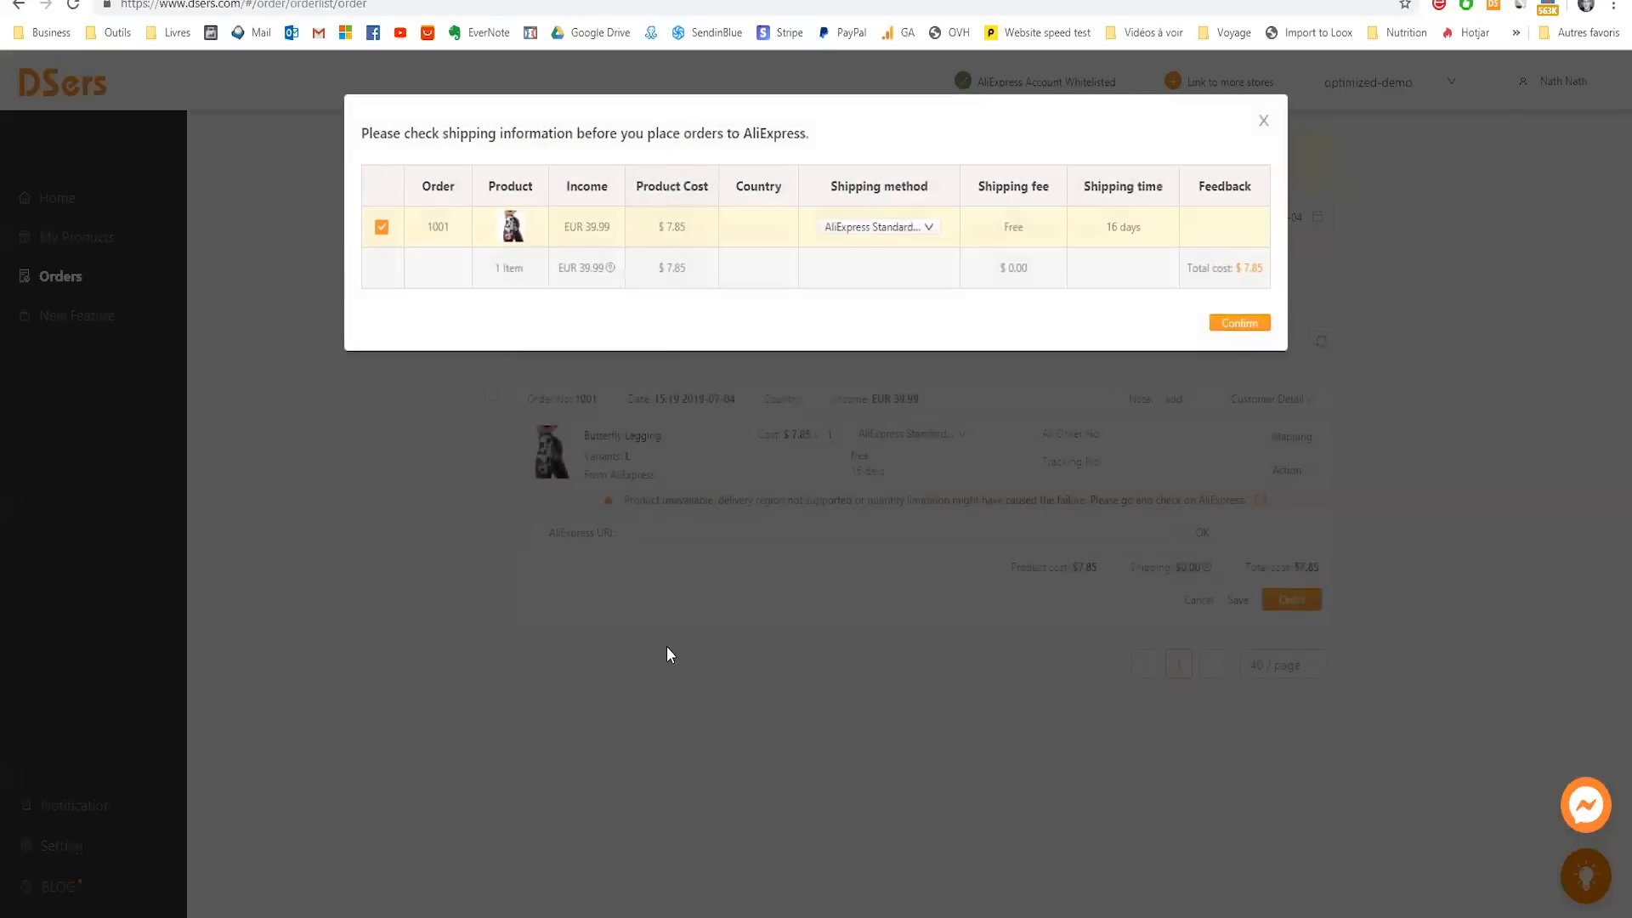
pyautogui.click(899, 227)
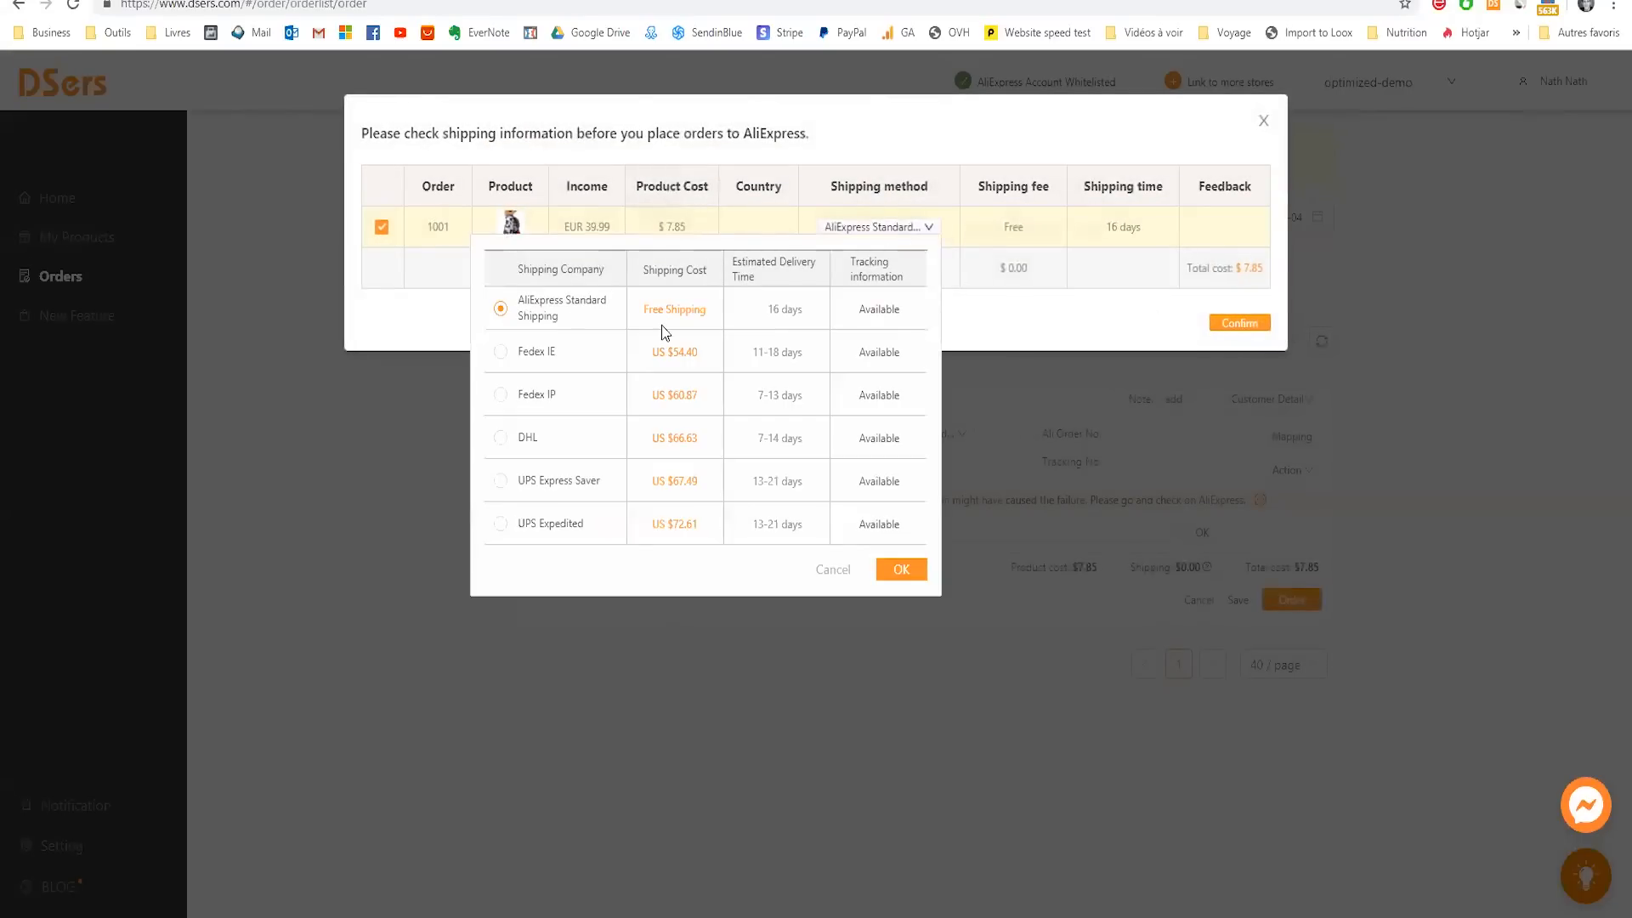
pyautogui.click(901, 570)
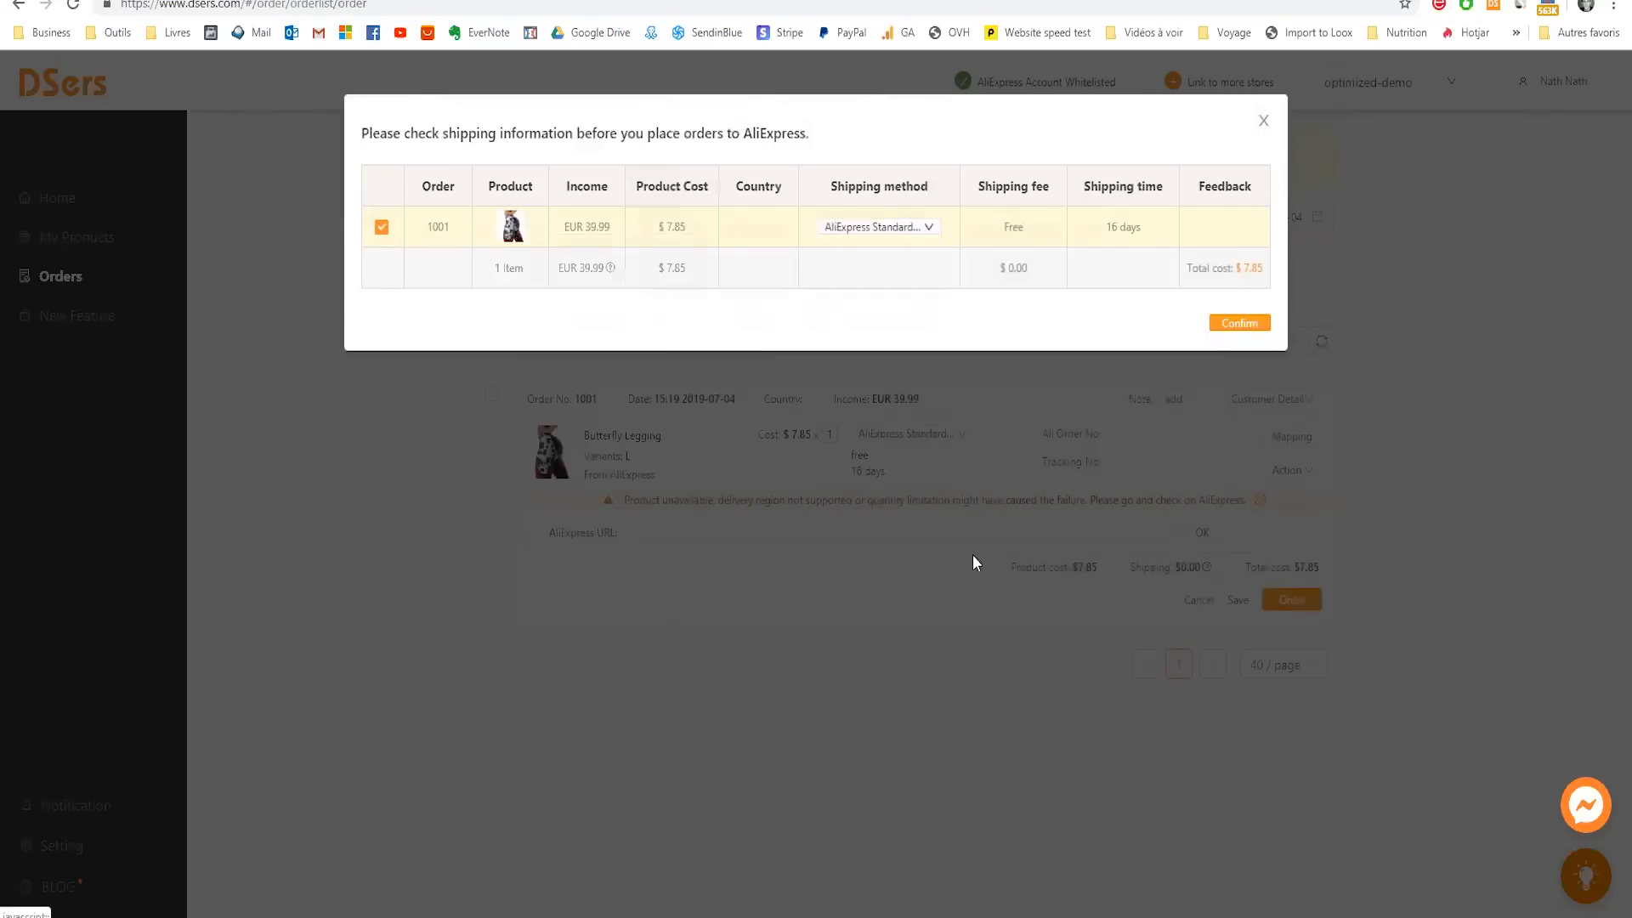
pyautogui.click(1240, 323)
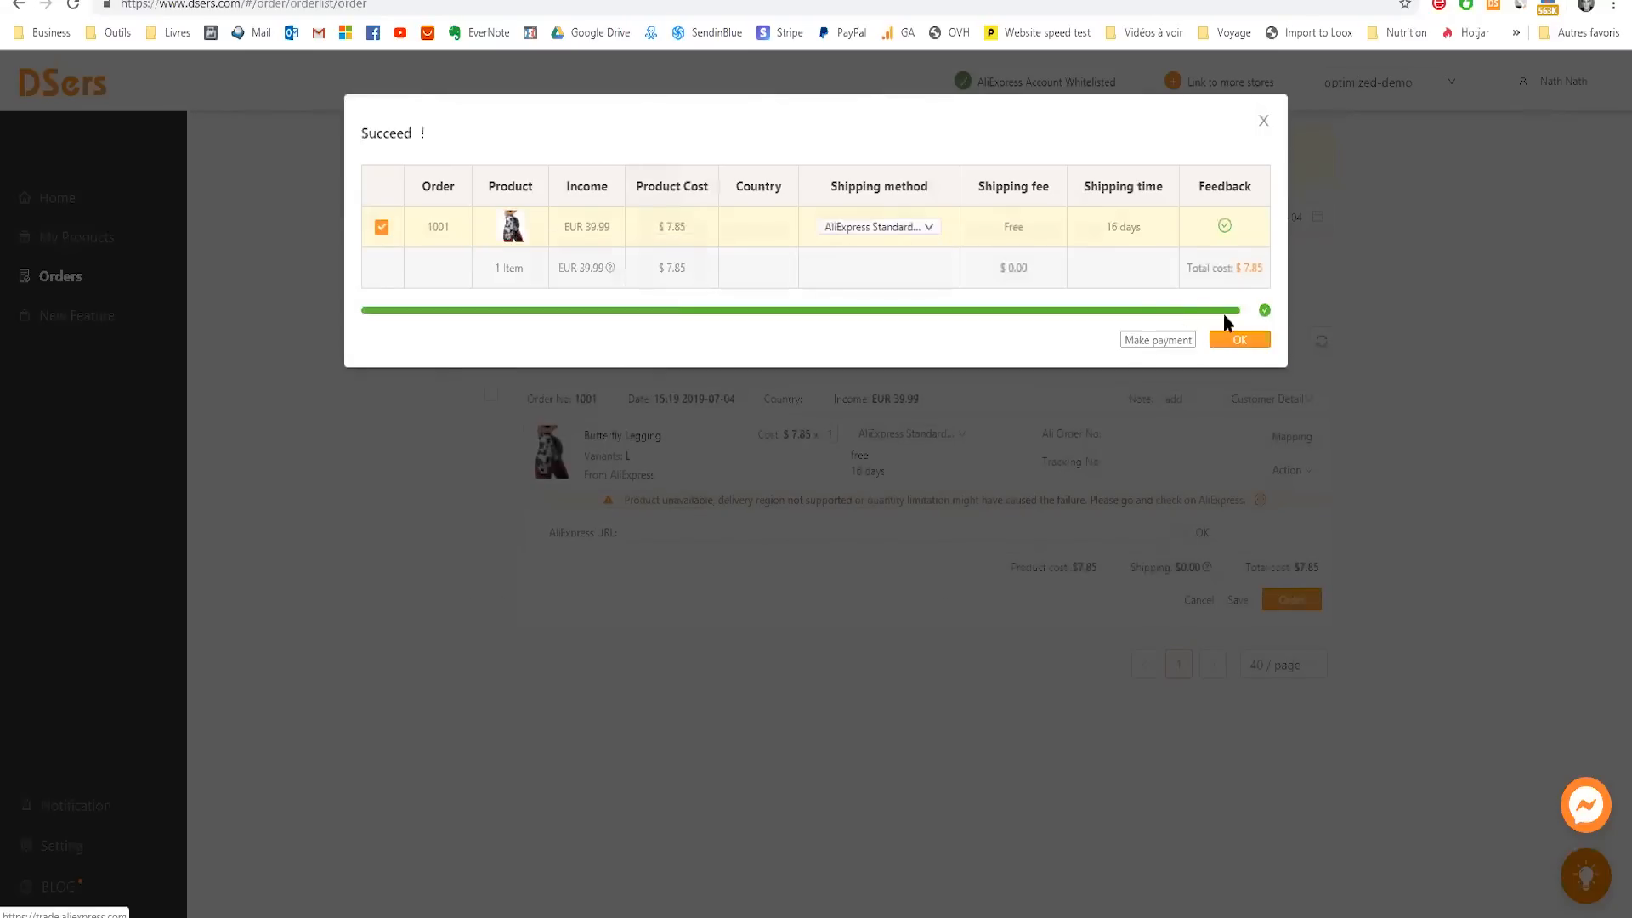
pyautogui.click(1241, 340)
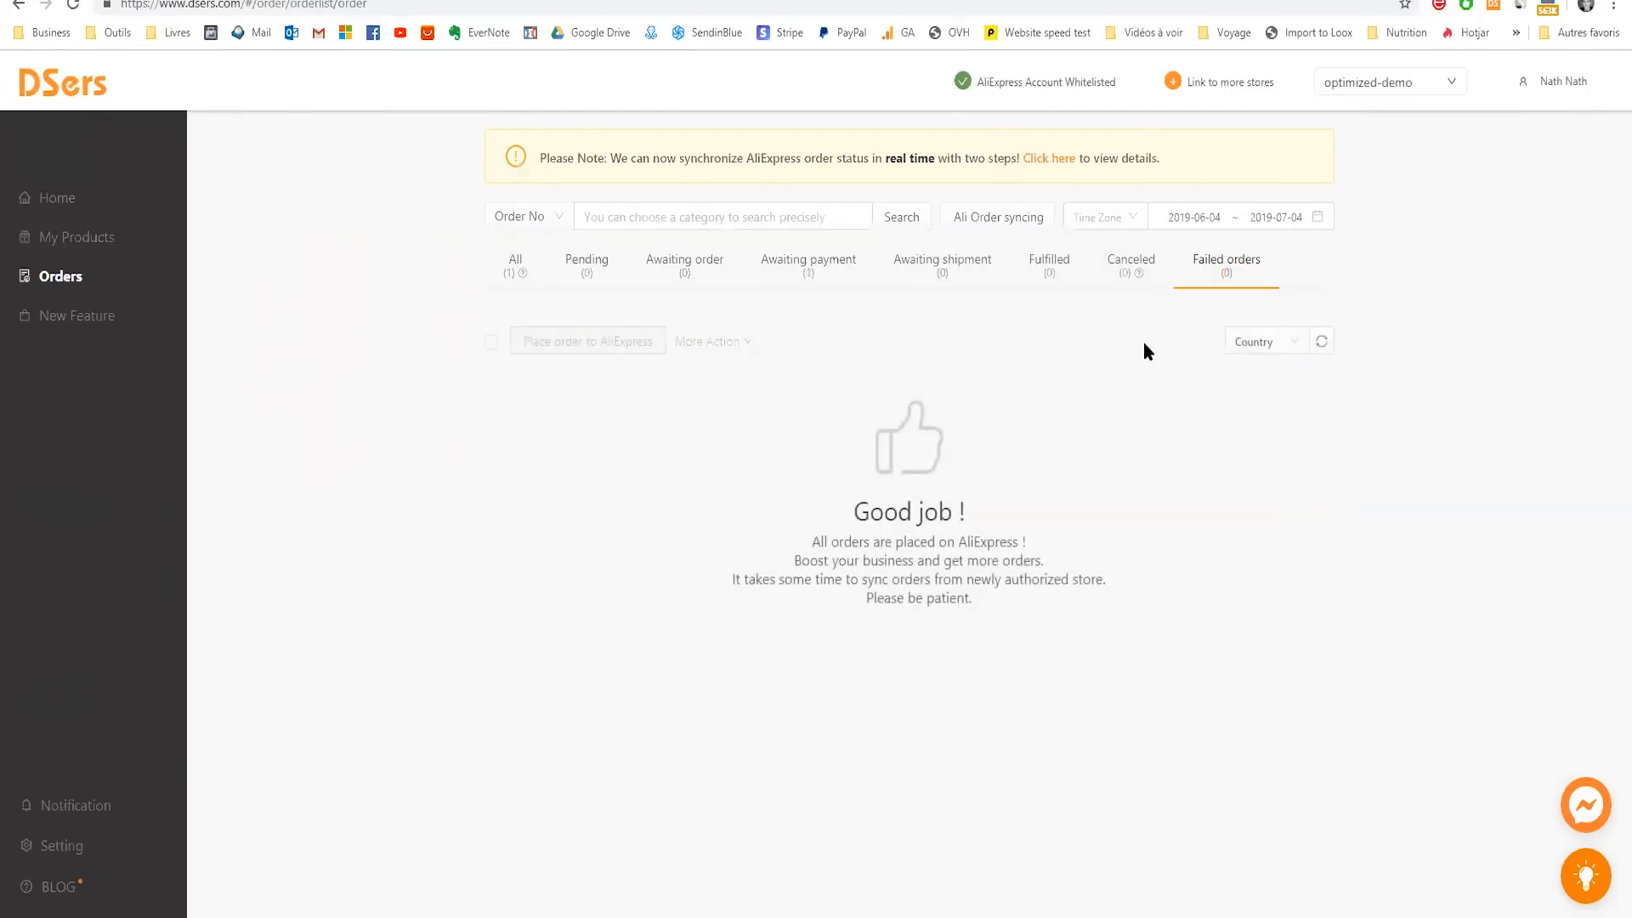
# - Select the Butterfly Legging order among the orders awaiting payment and proceed to its payment on AliExpress
pyautogui.click(799, 270)
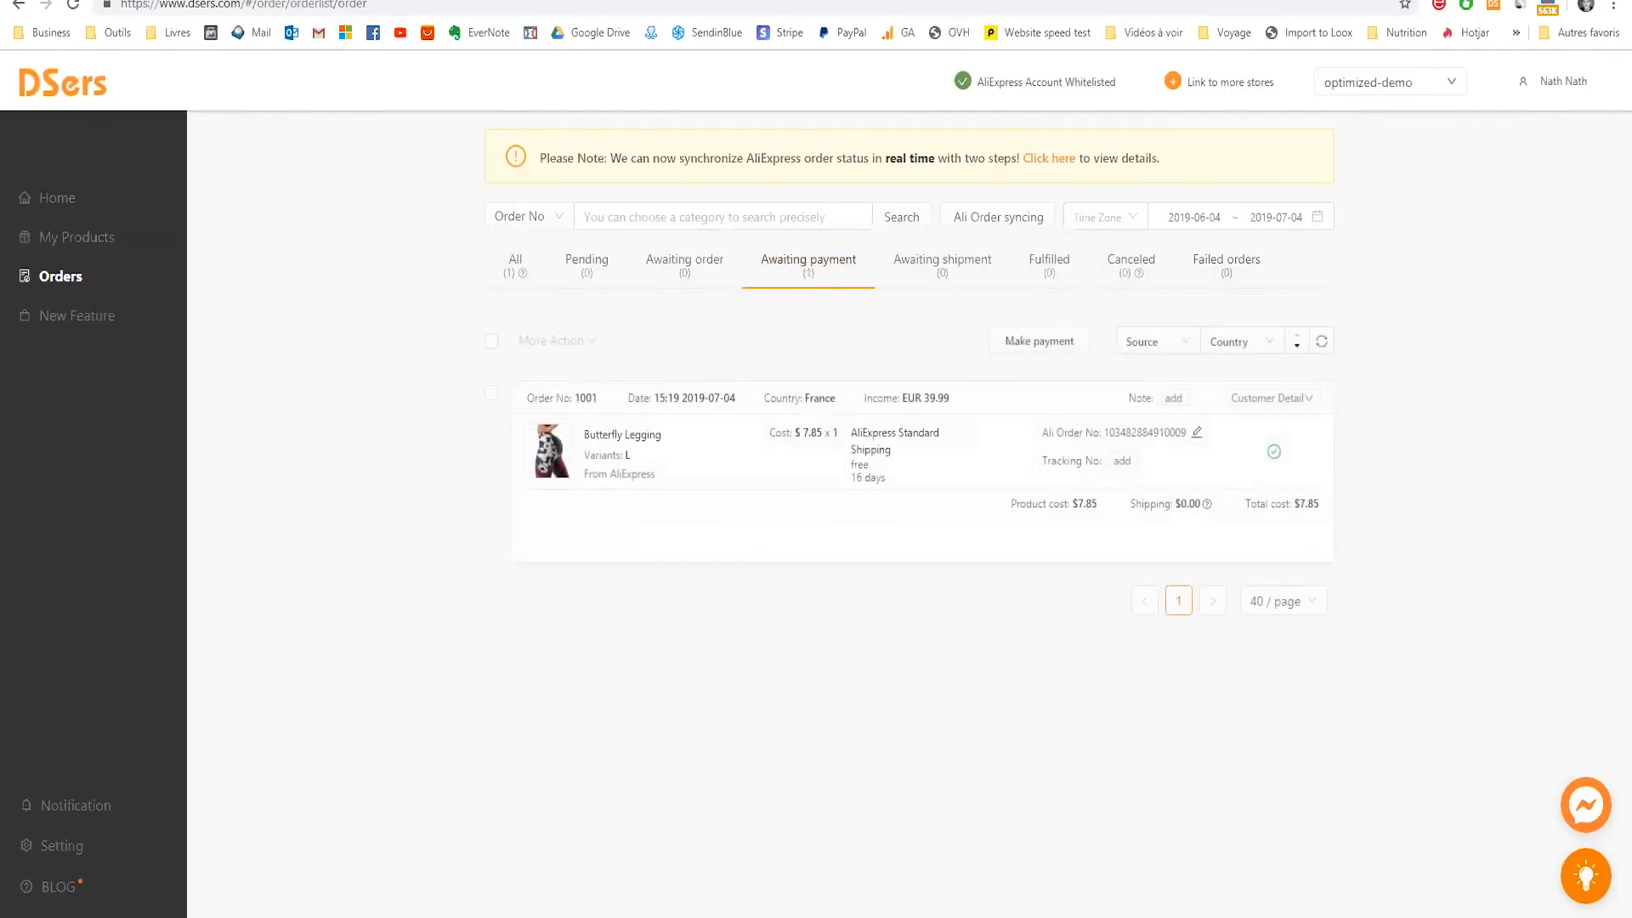
pyautogui.click(697, 1)
pyautogui.scroll(20, 1213, 211)
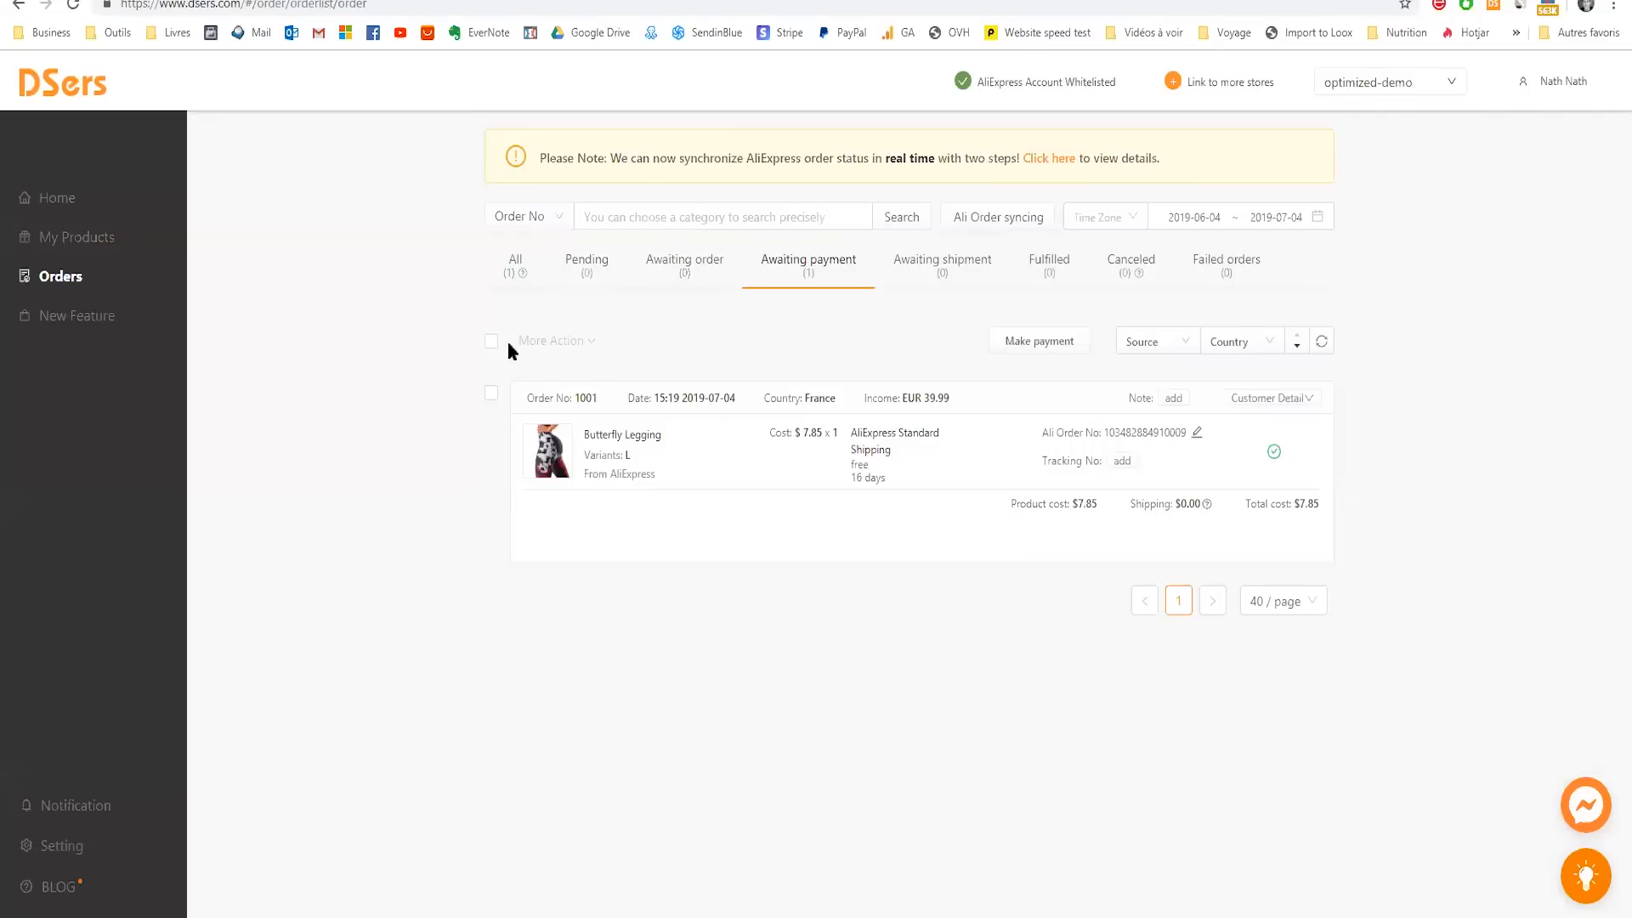
pyautogui.click(491, 341)
pyautogui.click(556, 343)
pyautogui.click(1023, 350)
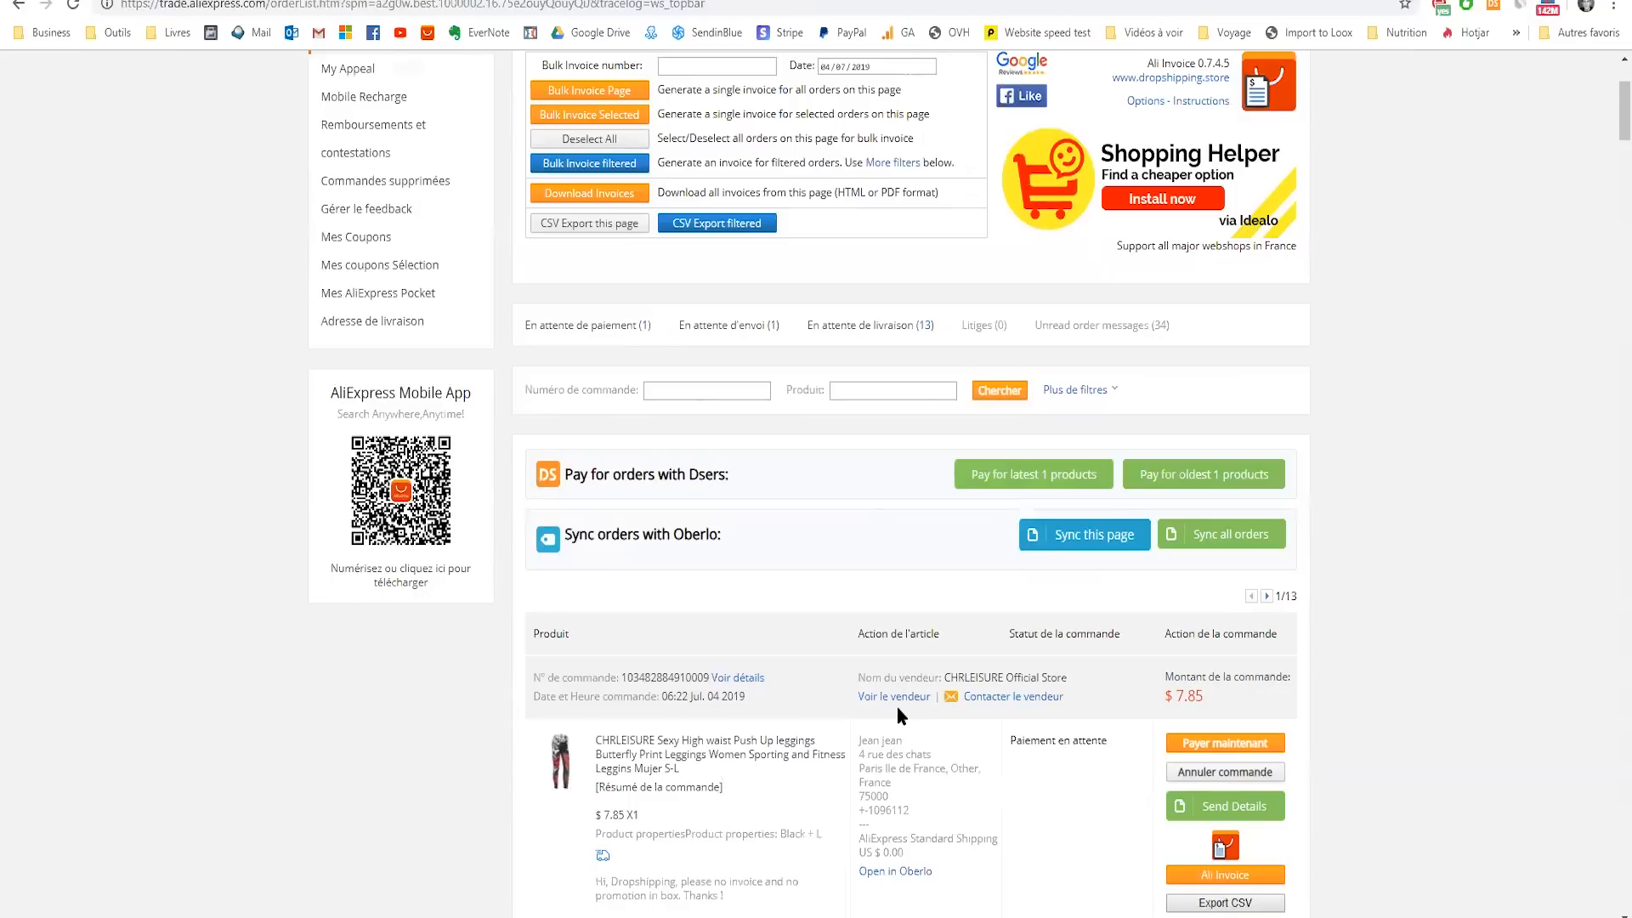
# - Return to DSers to check the pending and awaiting-shipment orders, and review the Butterfly Legging order in Shopify
pyautogui.click(595, 0)
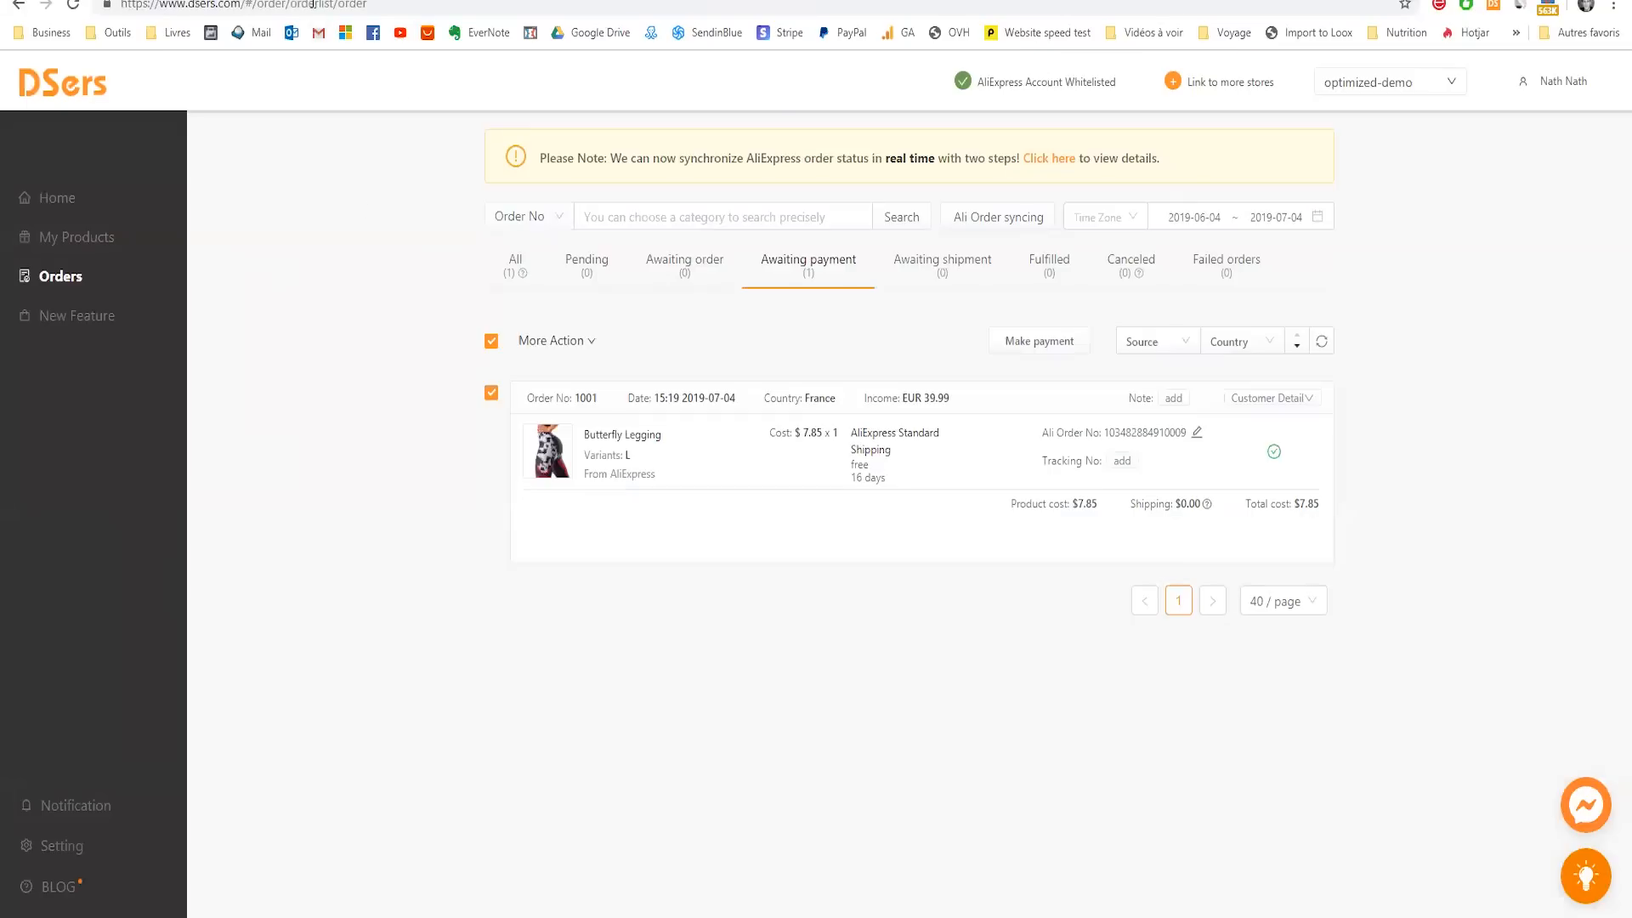
pyautogui.click(585, 269)
pyautogui.click(931, 270)
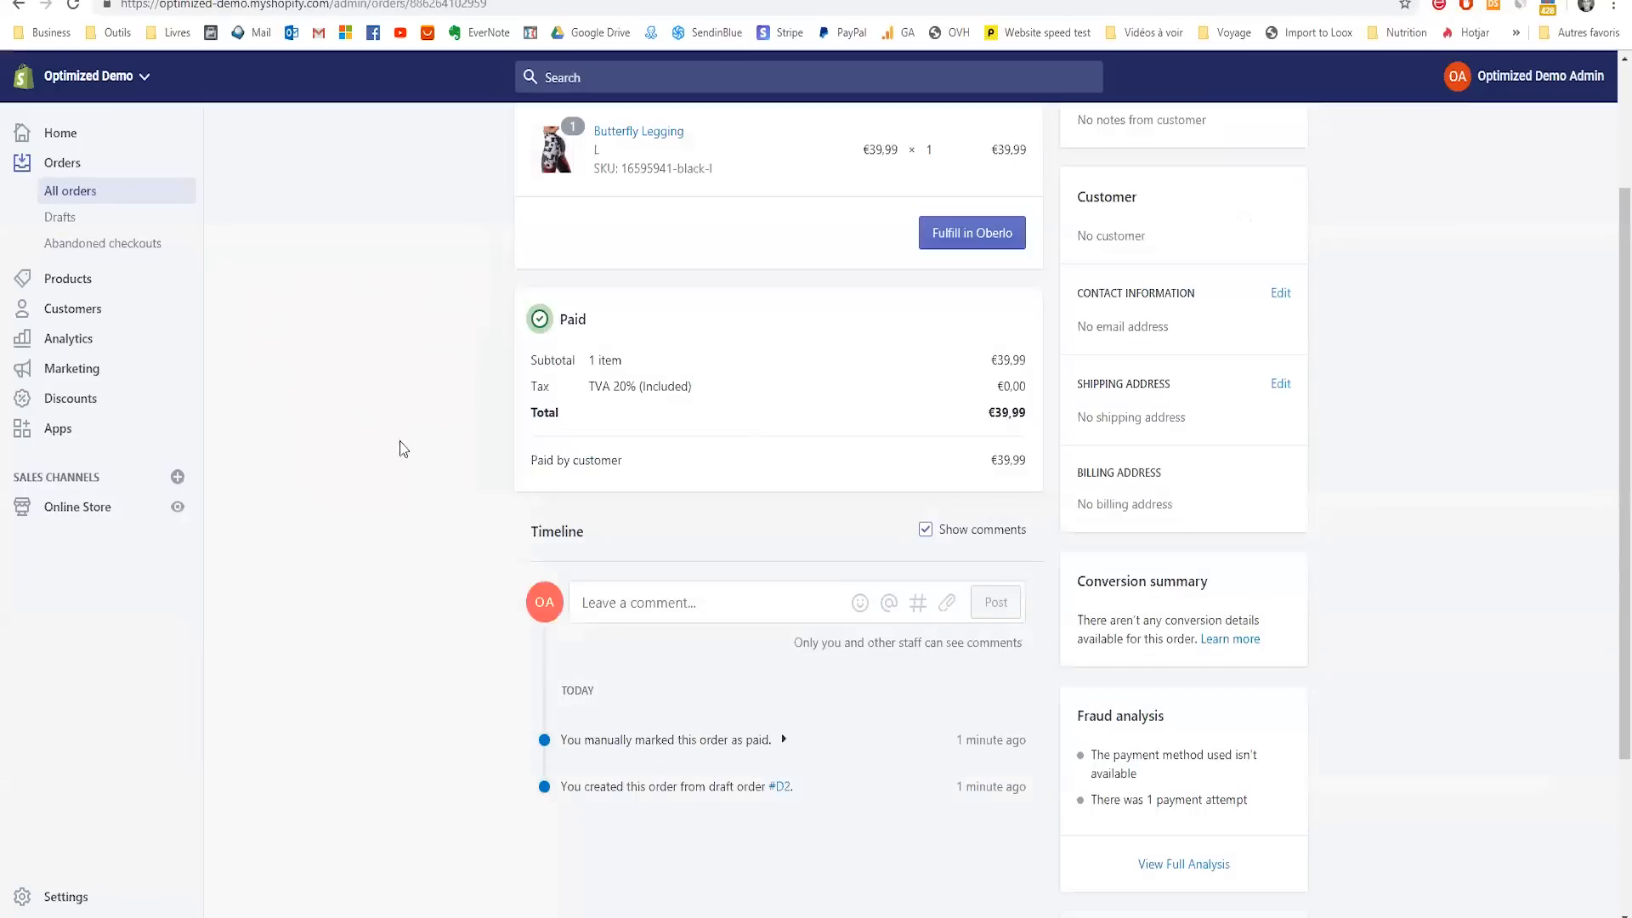
pyautogui.scroll(5, 425, 425)
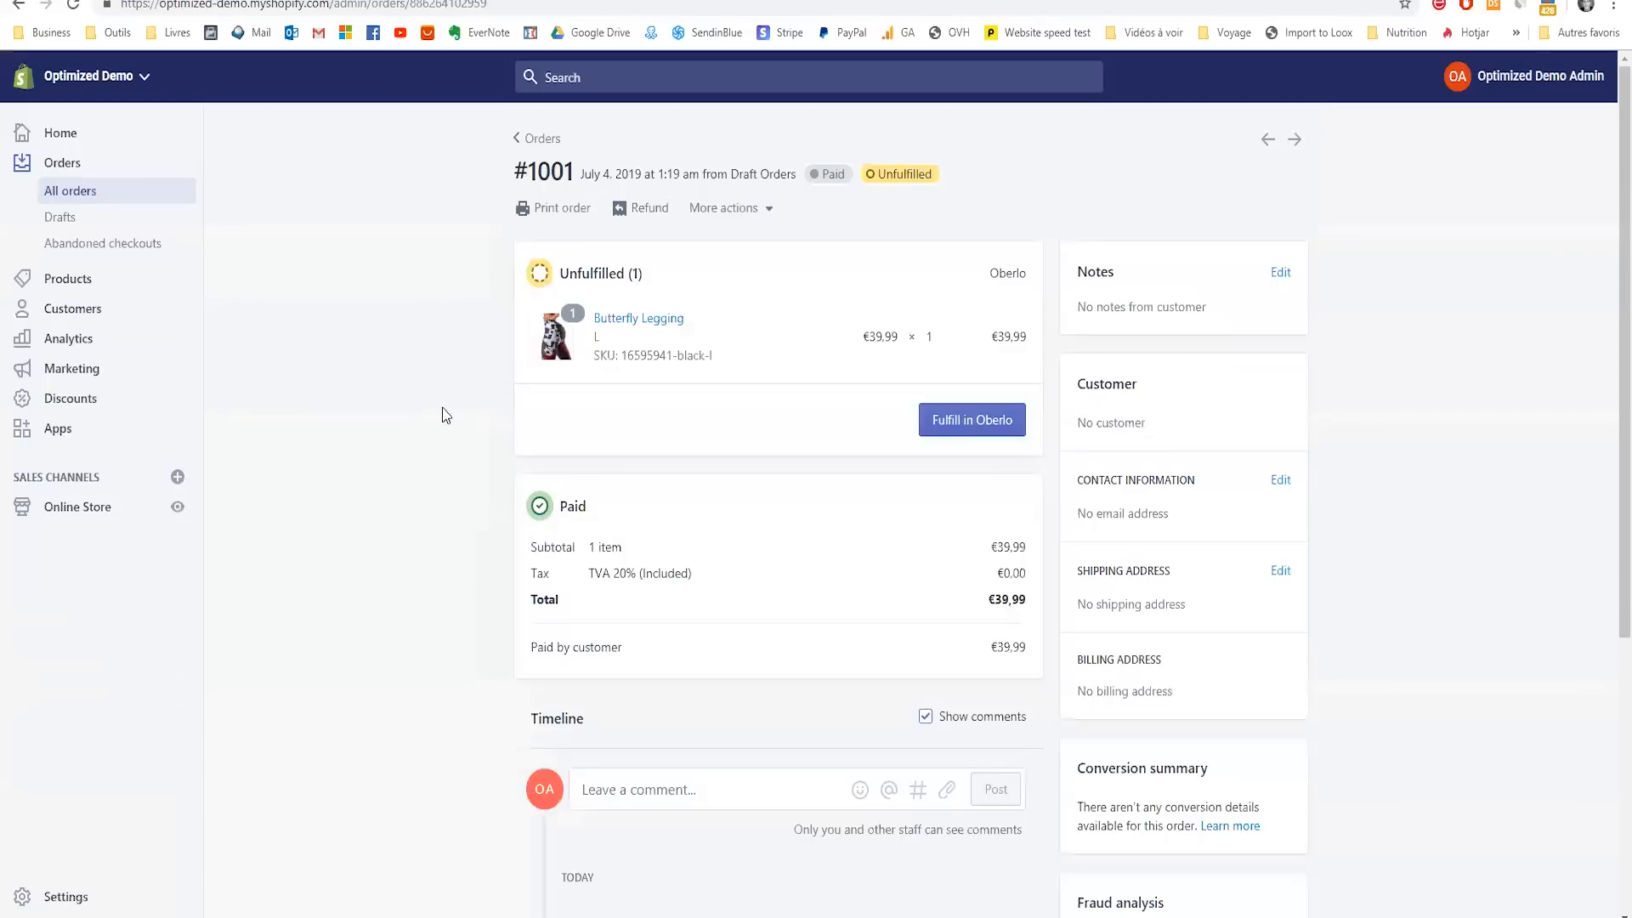
pyautogui.click(165, 164)
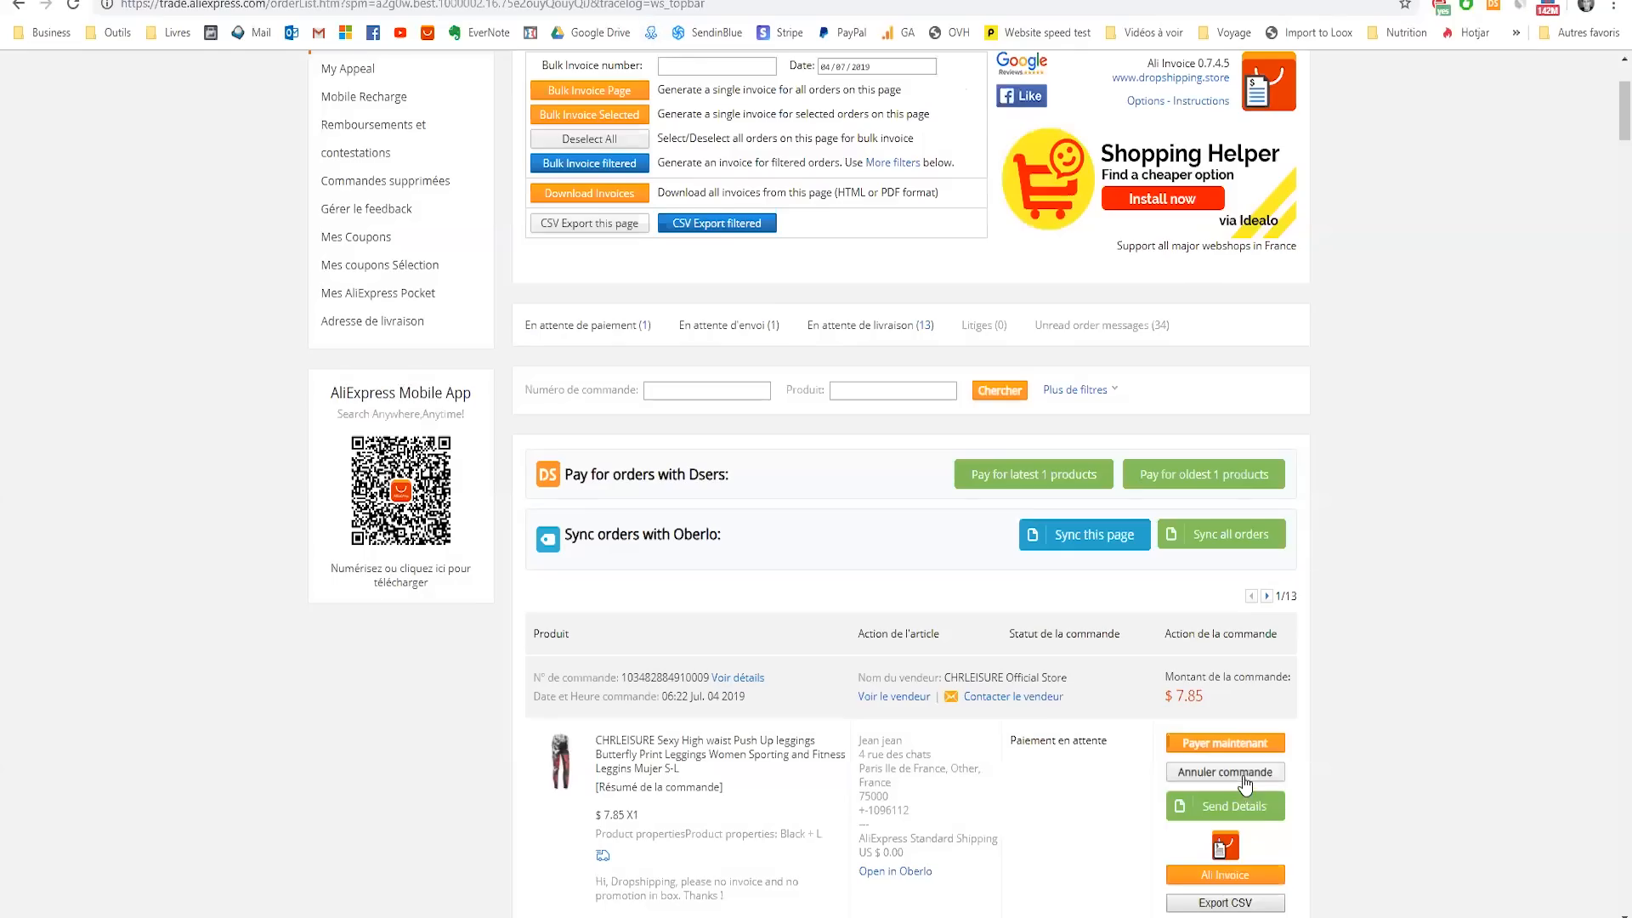
# - Cancel the unpaid Butterfly legging order on AliExpress, choosing a cancellation reason and submitting the request
pyautogui.click(1225, 772)
pyautogui.click(696, 566)
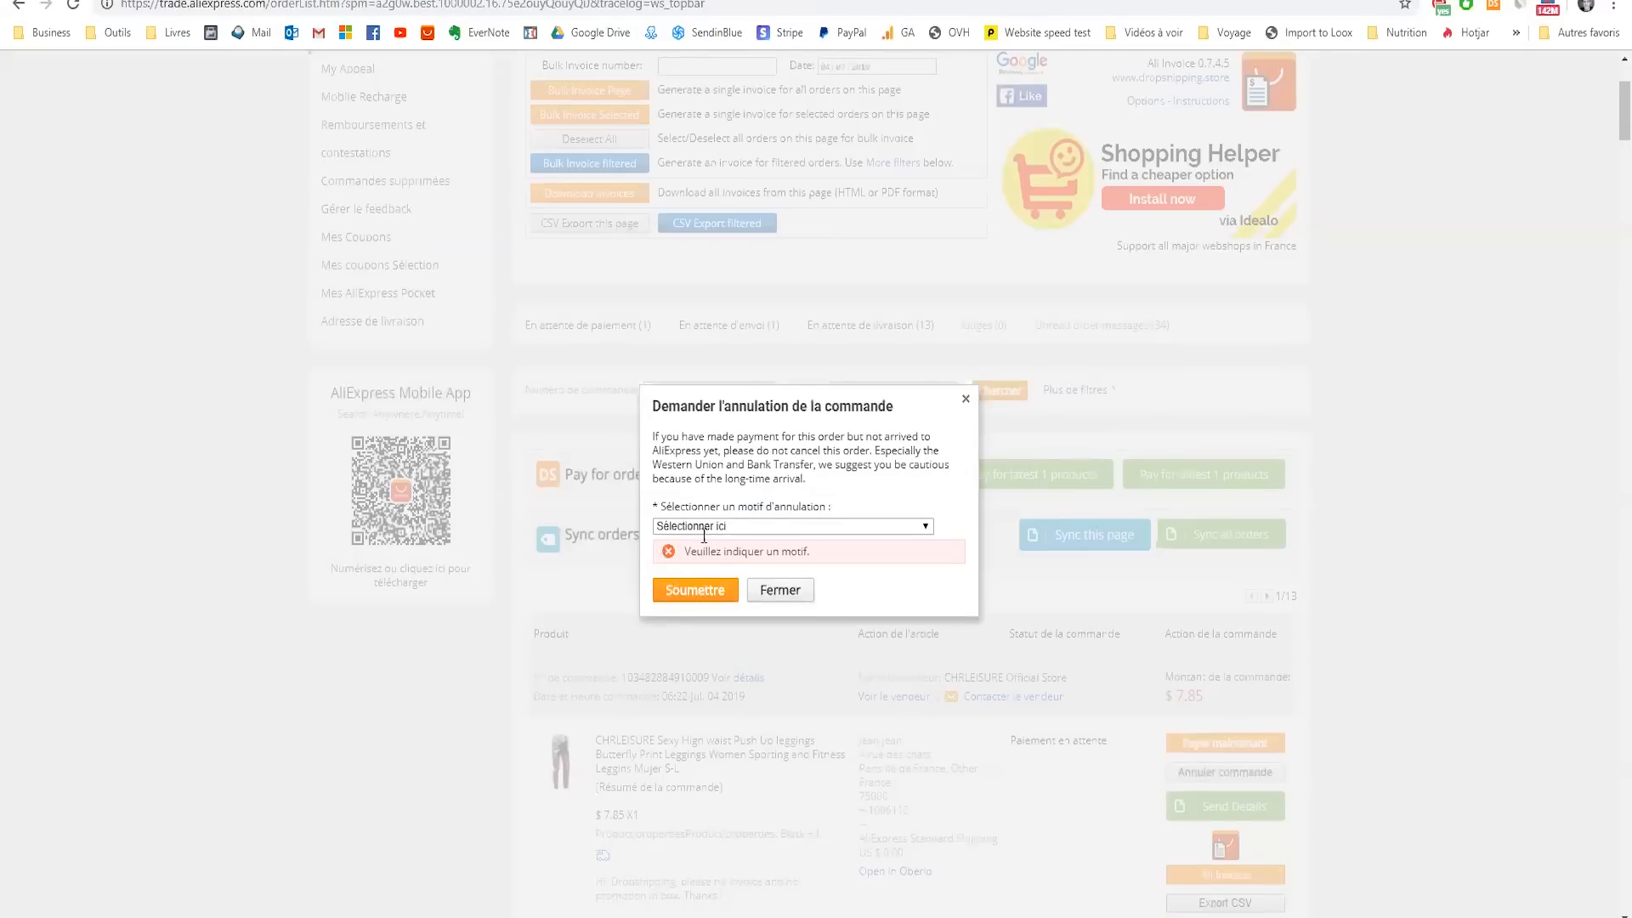
pyautogui.click(774, 526)
pyautogui.click(710, 553)
pyautogui.click(710, 579)
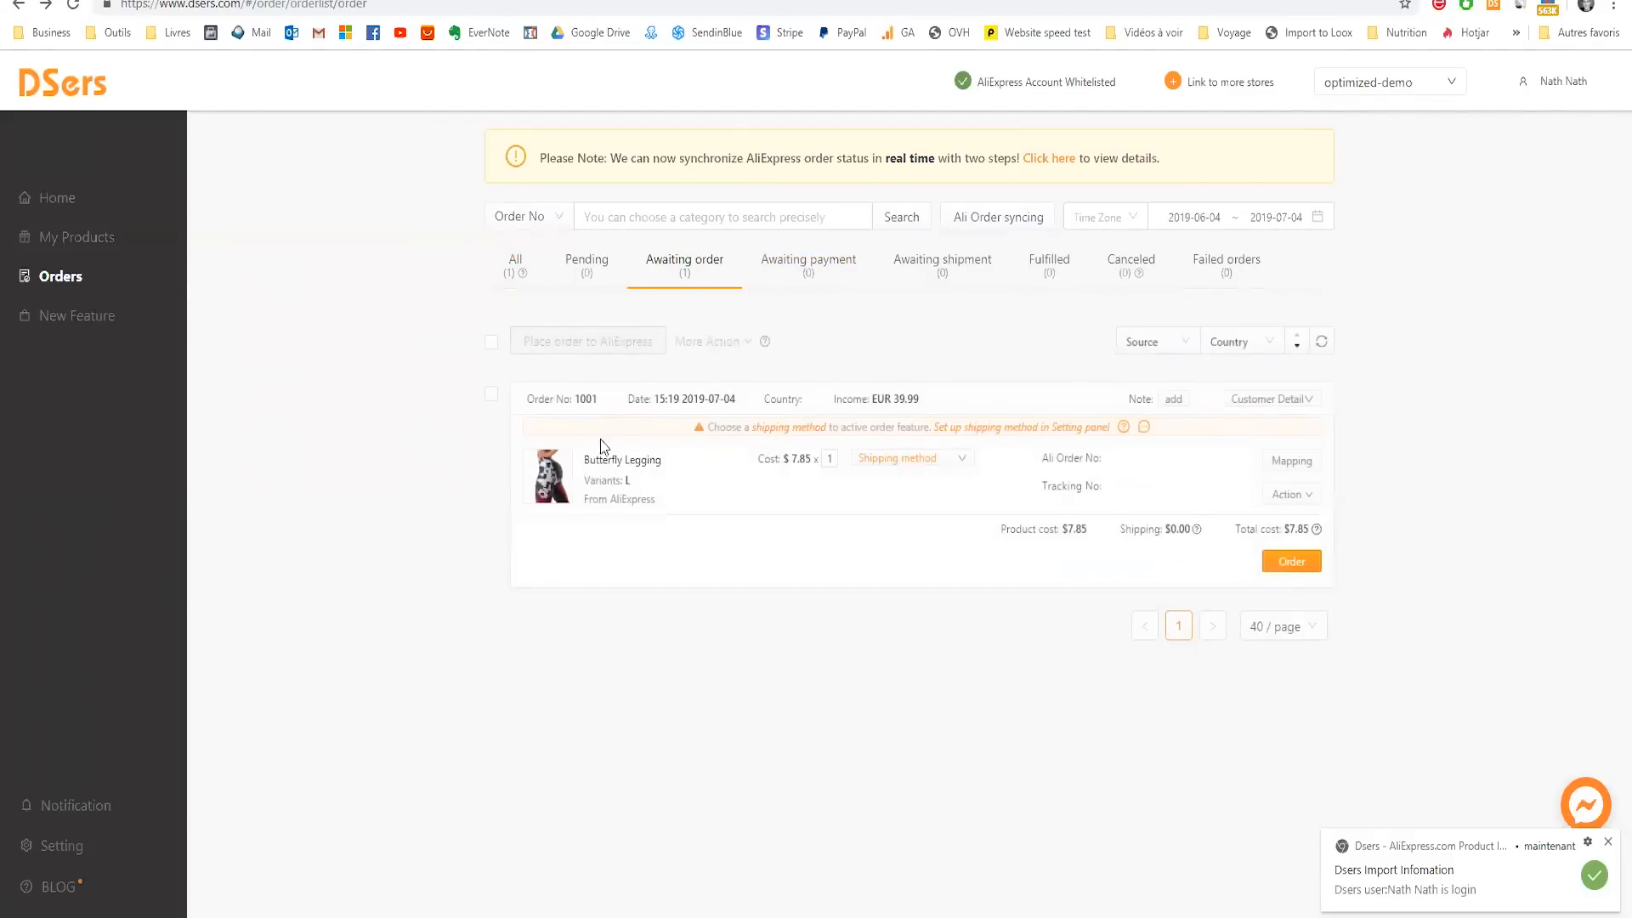
# - Return to DSers and manually mark the Butterfly Legging order awaiting placement as fulfilled
pyautogui.click(491, 341)
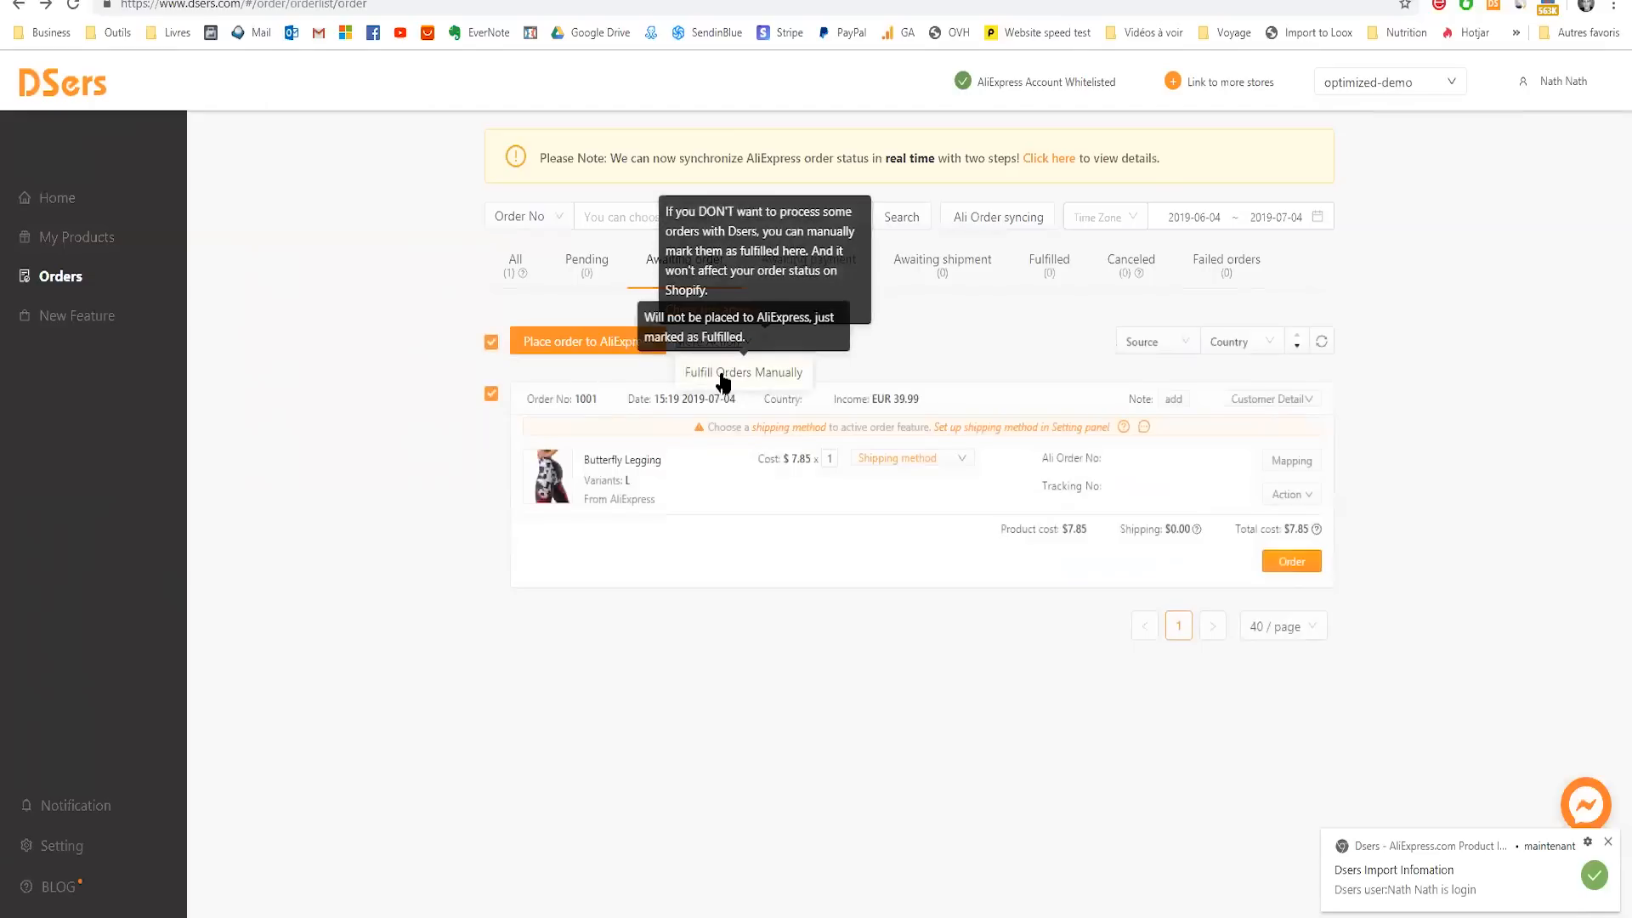
pyautogui.click(720, 374)
pyautogui.click(1228, 324)
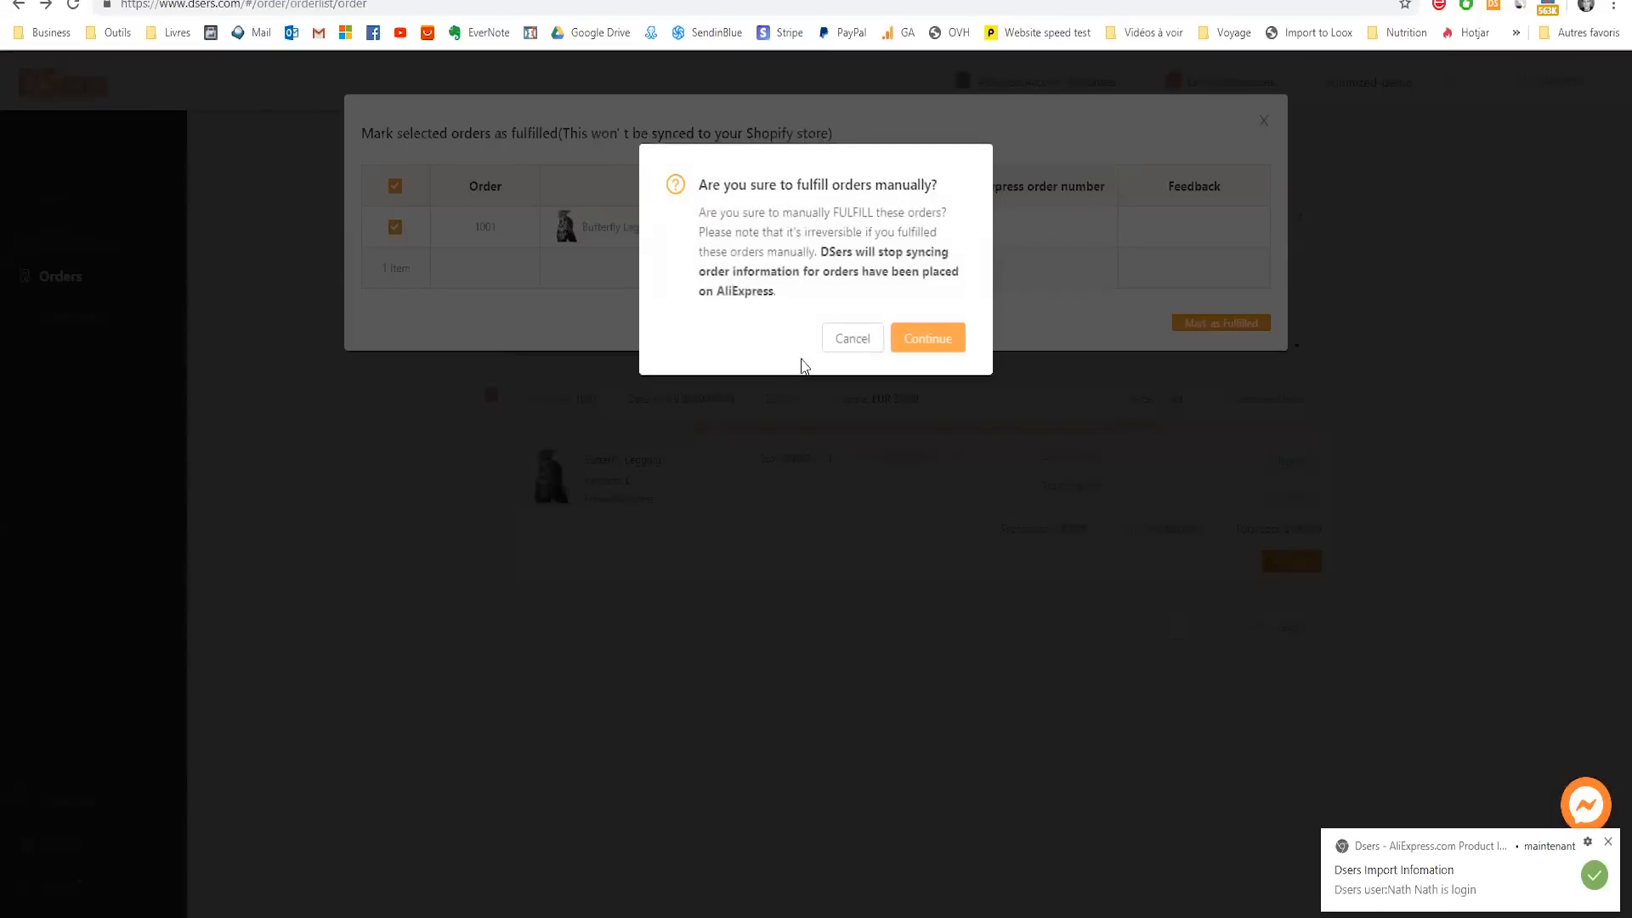
pyautogui.click(926, 339)
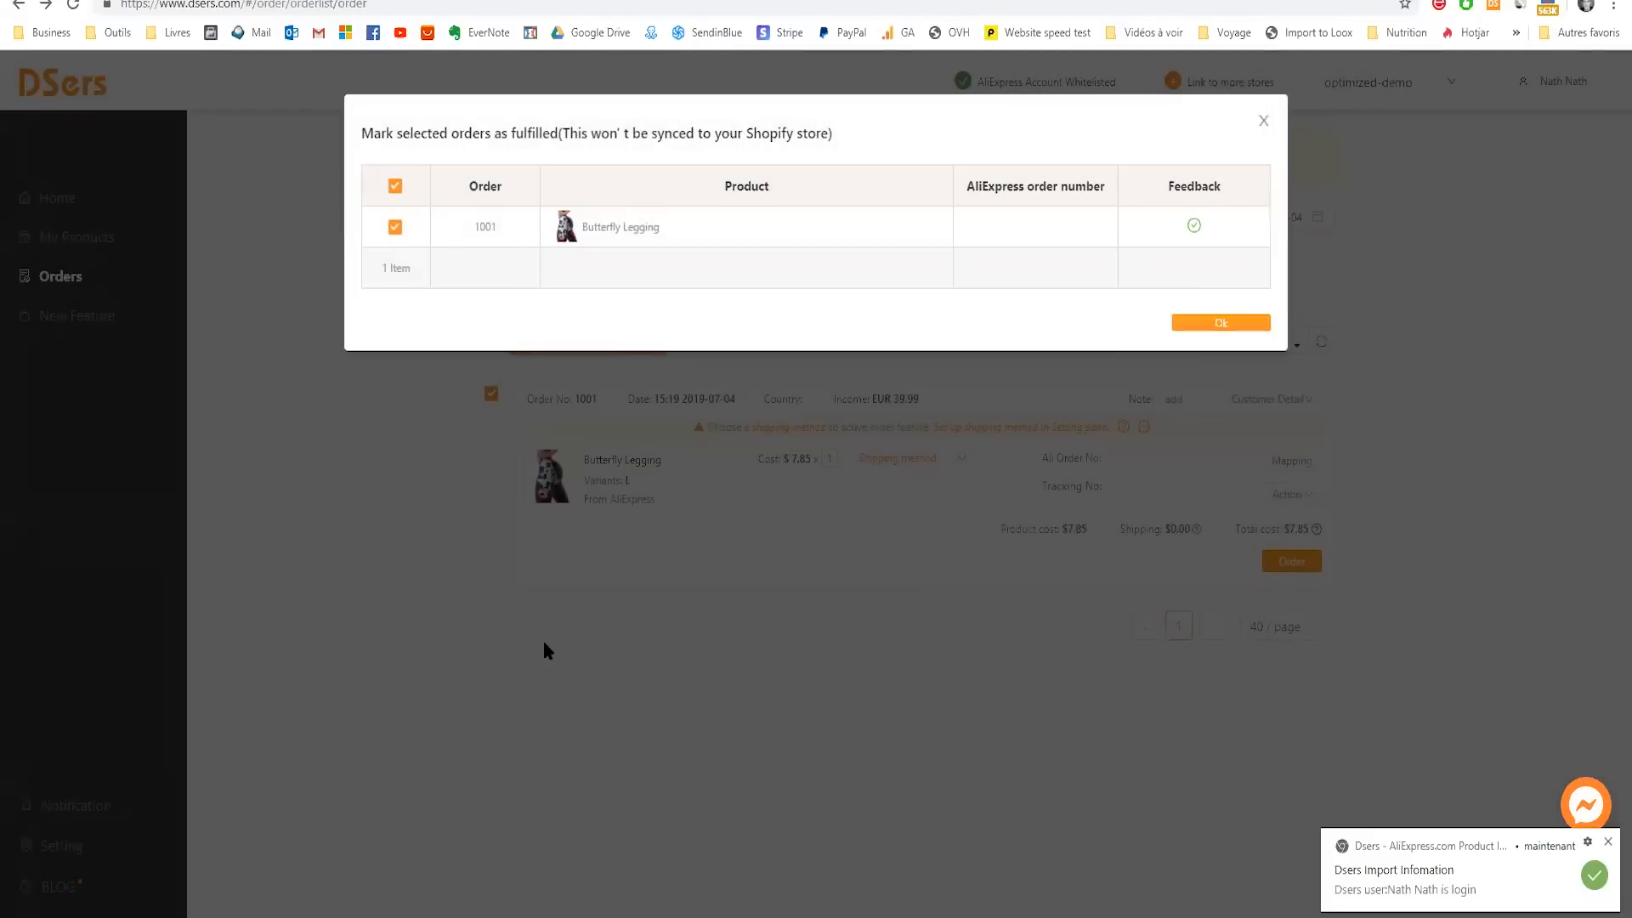
pyautogui.click(1234, 322)
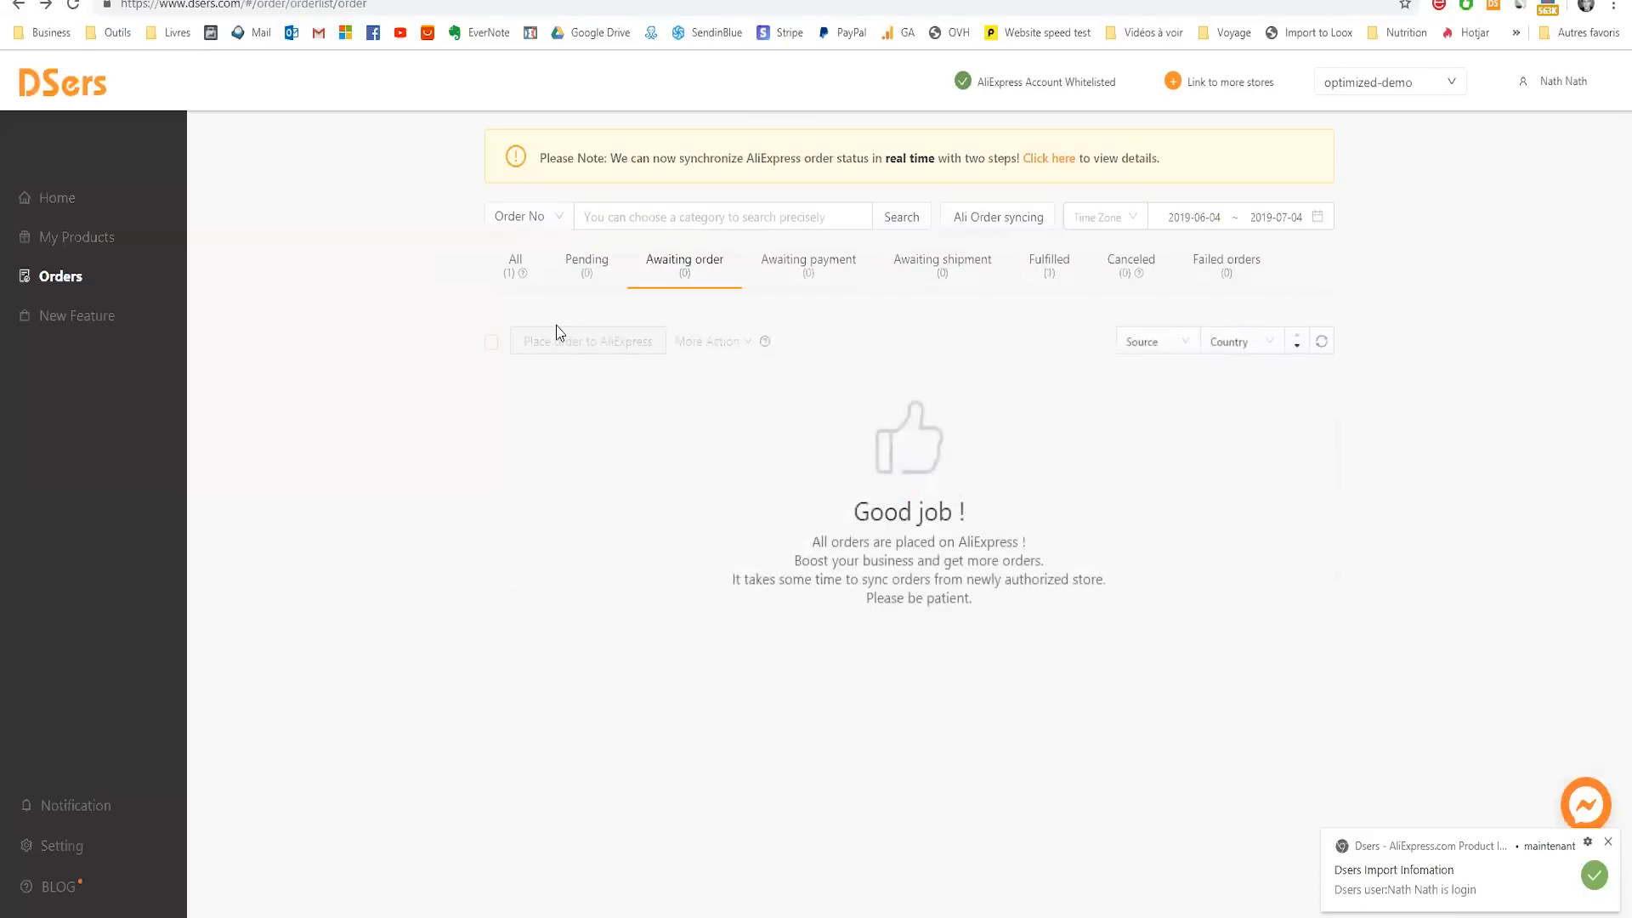
# - Check the Butterfly Legging order in the fulfilled orders and in the list of all orders
pyautogui.click(508, 266)
pyautogui.click(1046, 277)
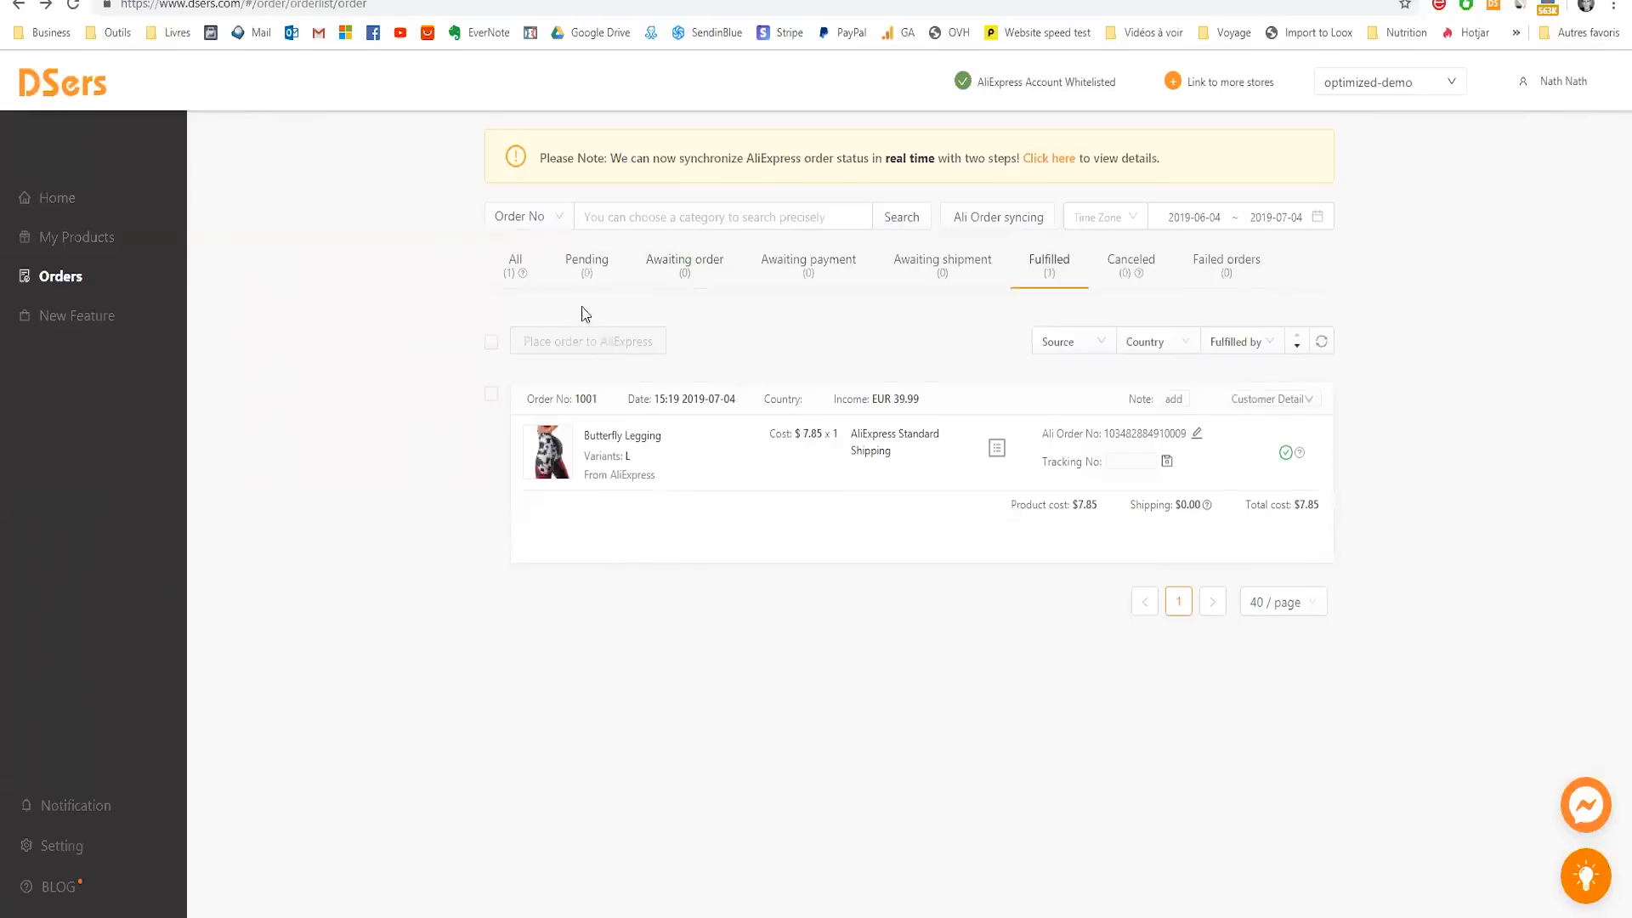
pyautogui.click(516, 264)
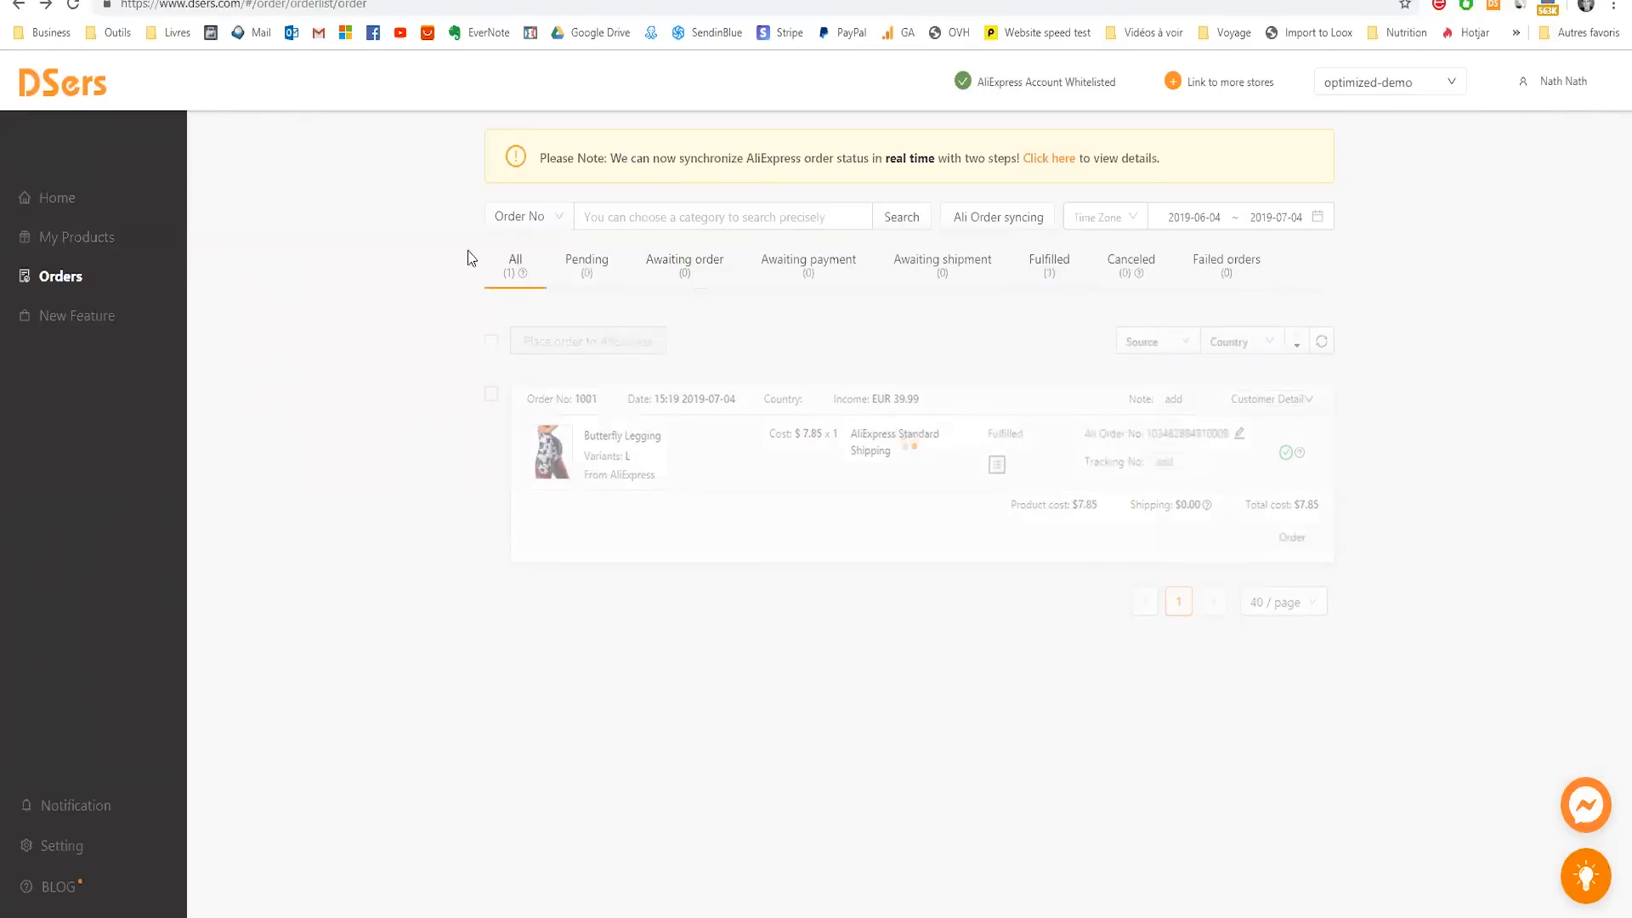
# - Look at the CSV Bulk Order feature and review the DSers home overview
pyautogui.click(51, 198)
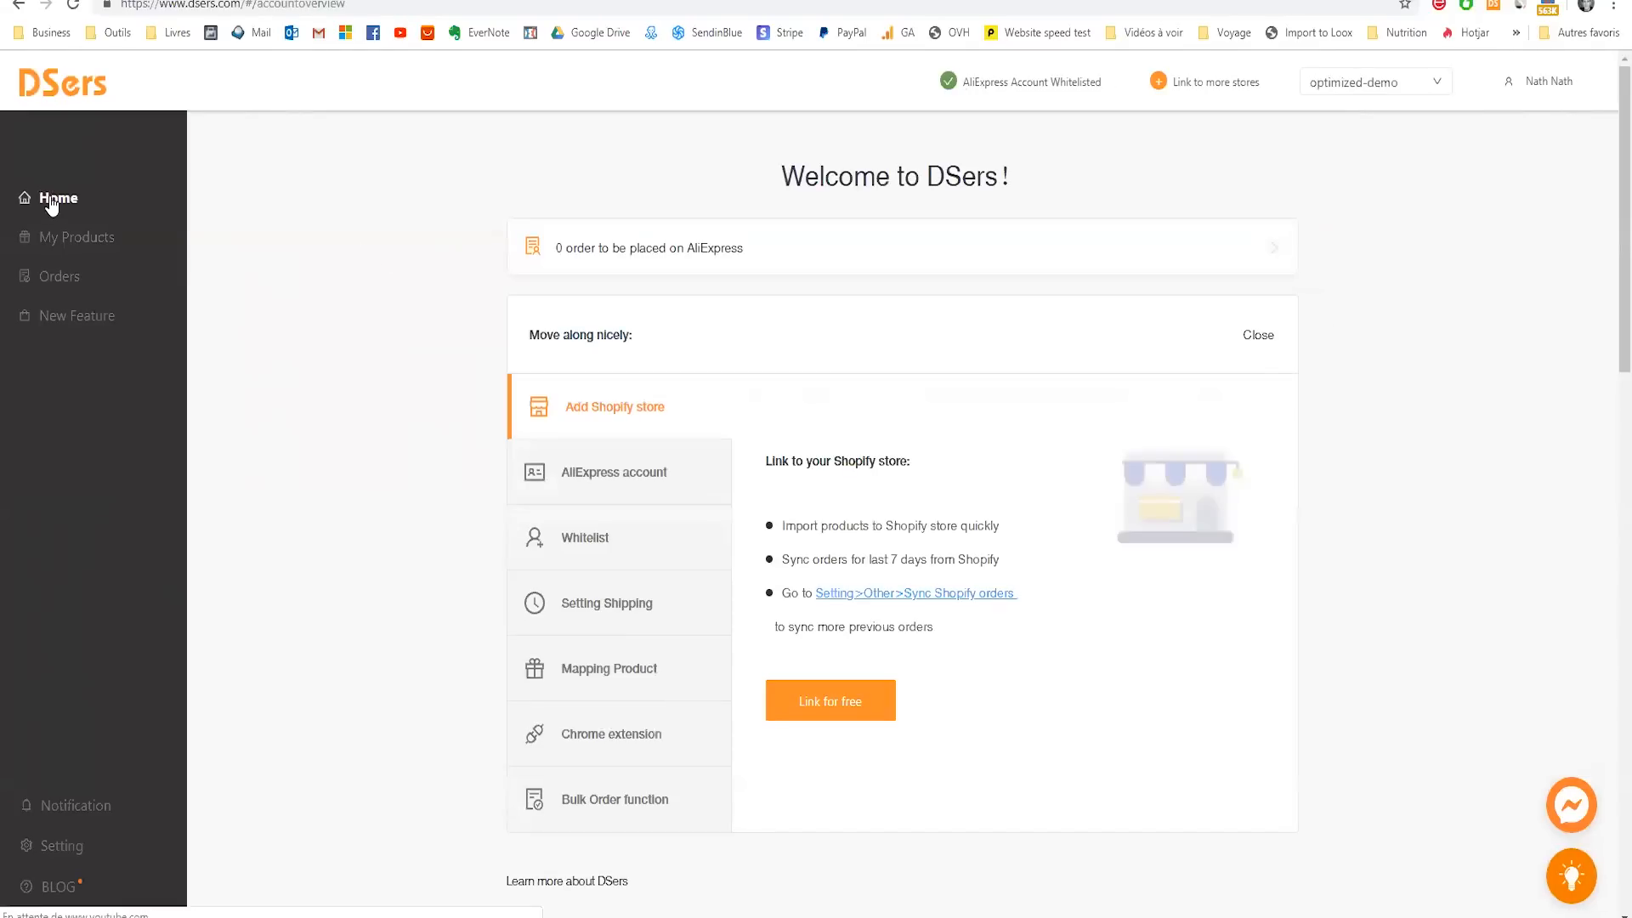
pyautogui.click(69, 327)
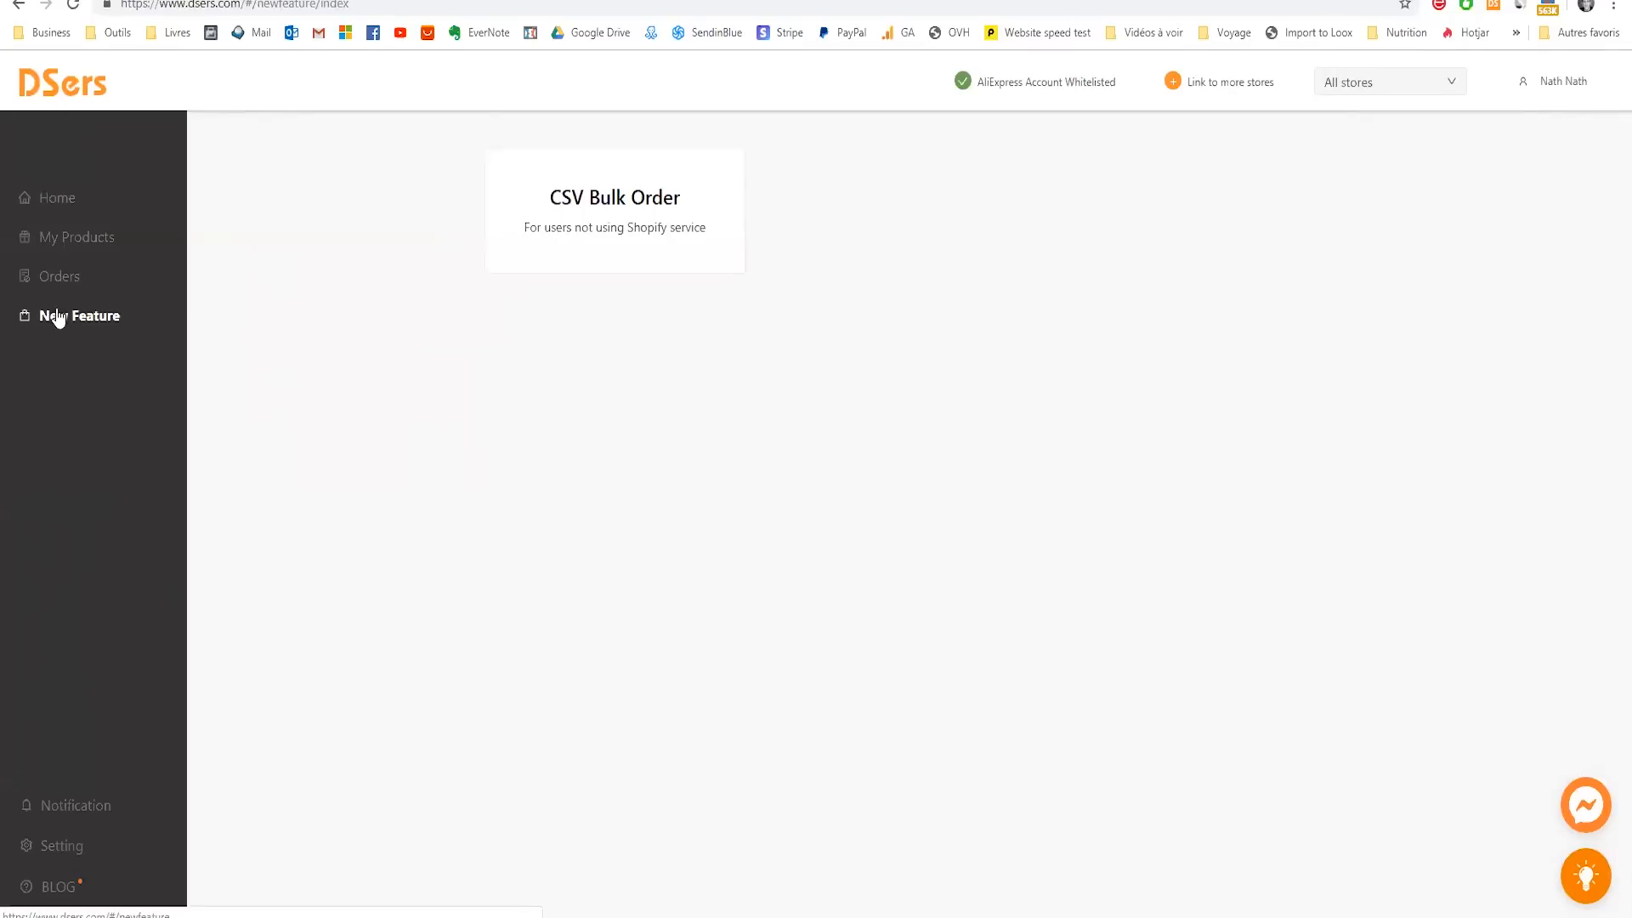
pyautogui.click(590, 233)
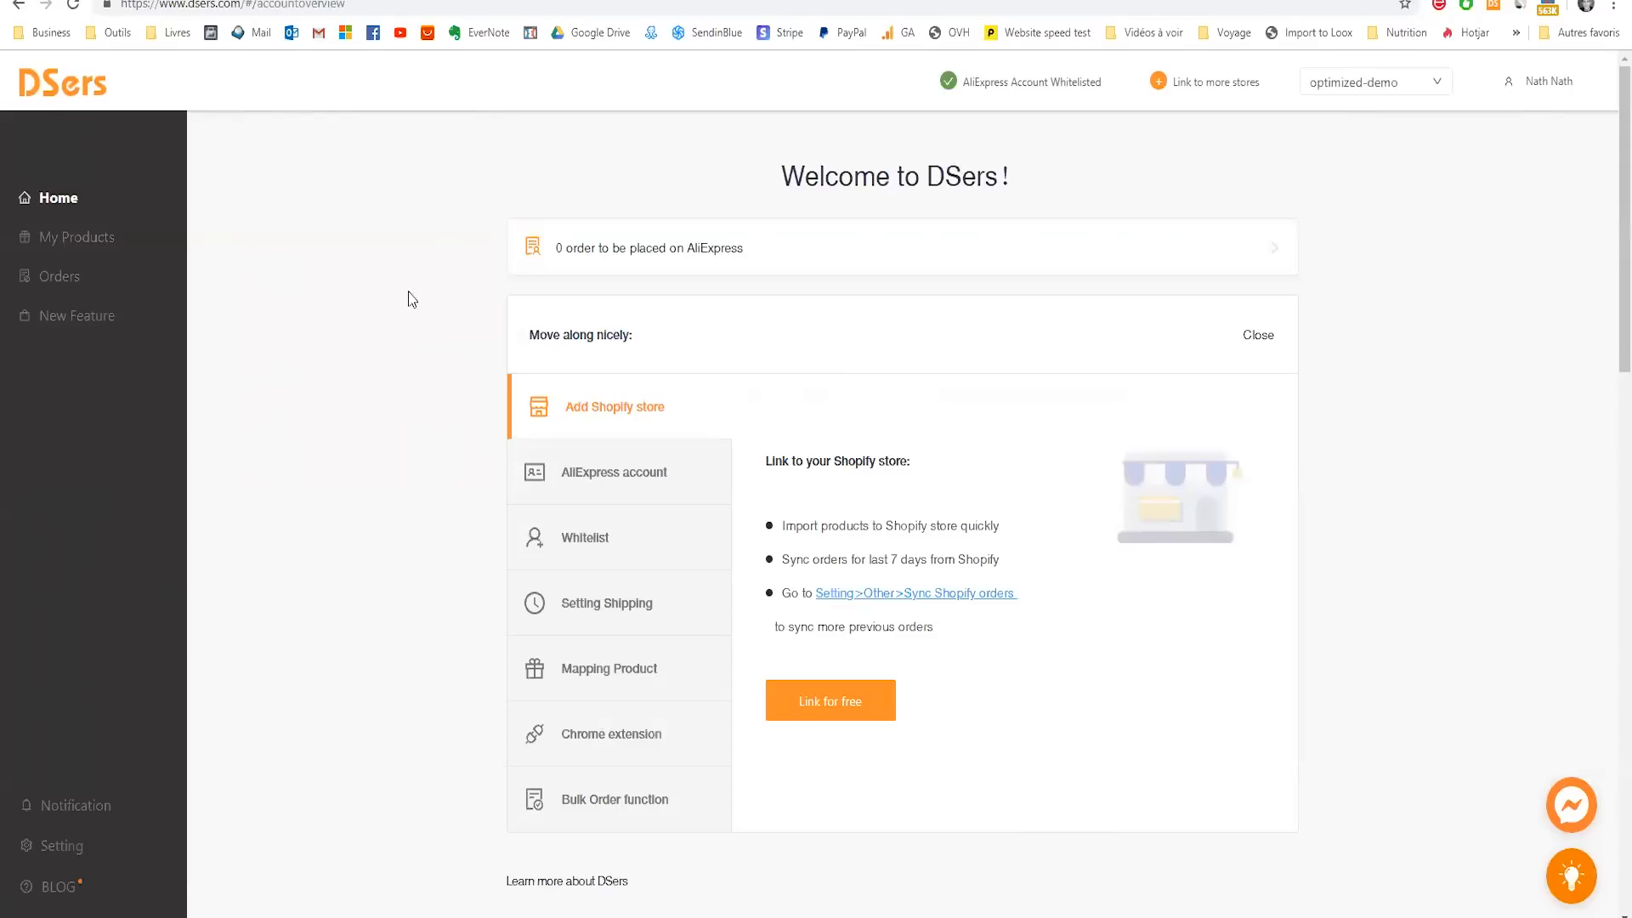
pyautogui.scroll(-2, 416, 302)
pyautogui.scroll(2, 419, 303)
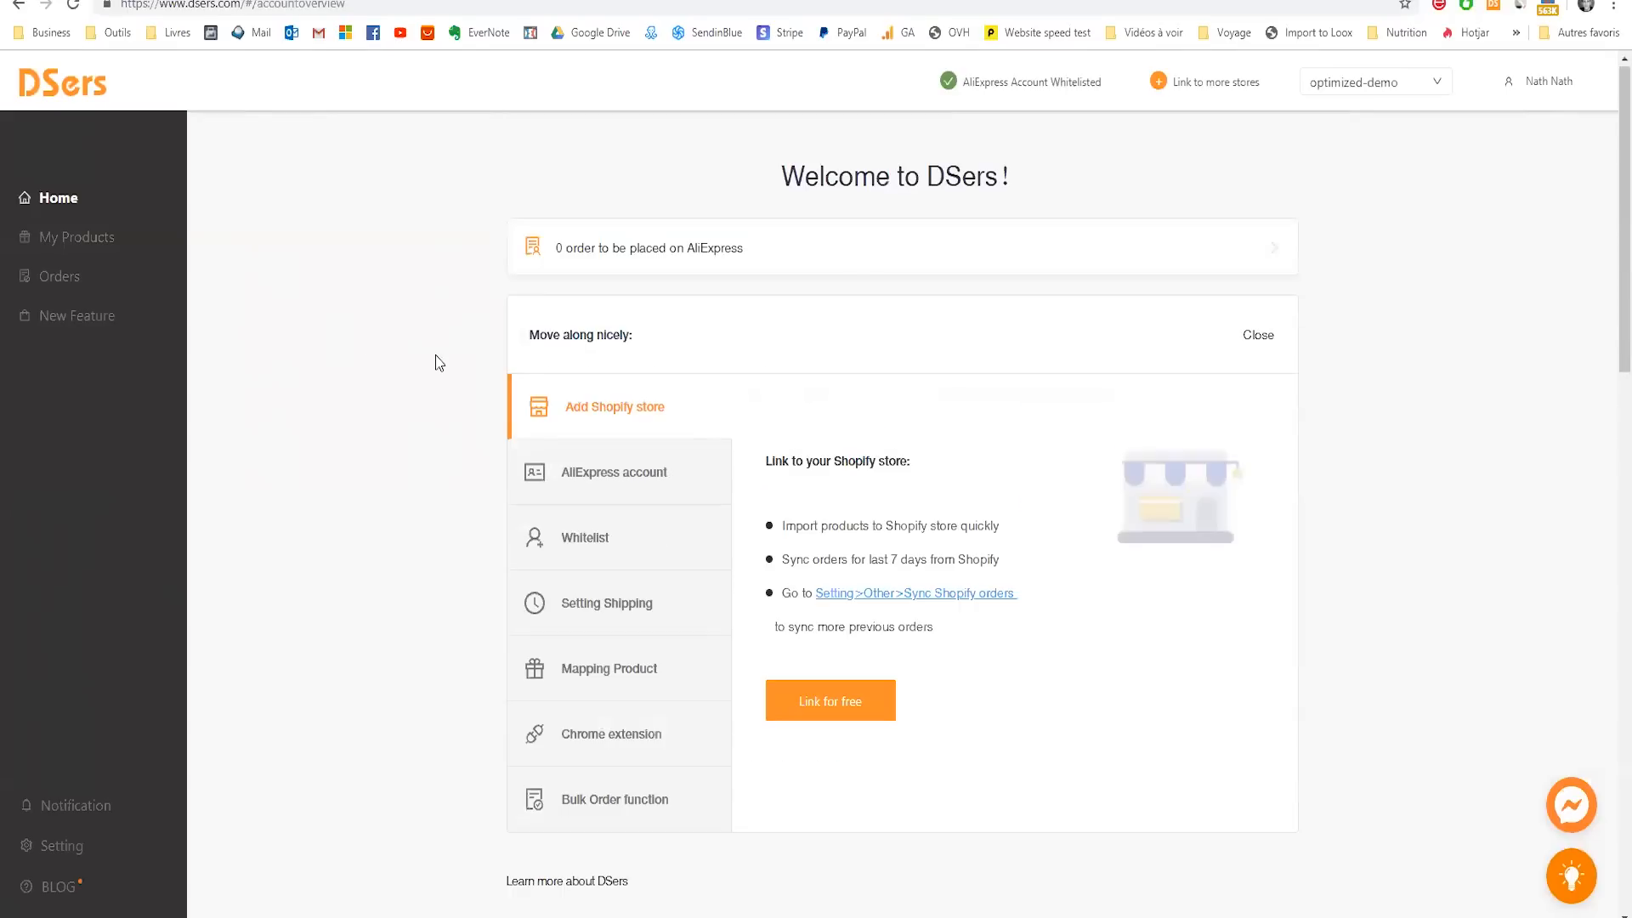